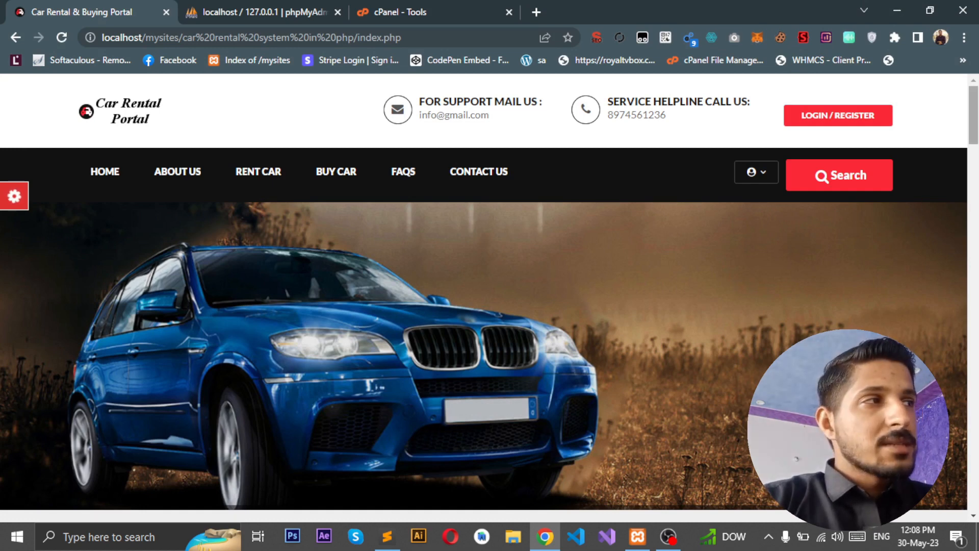
Step: Browse the Cars for Rent listings on the localhost homepage, then switch to the phpMyAdmin tab
scroll(973, 122, down, 4)
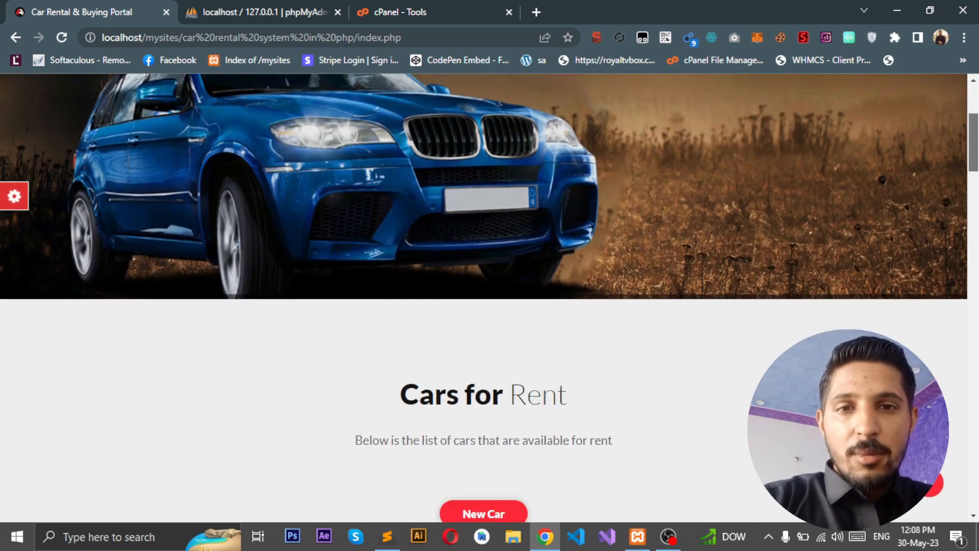
scroll(484, 298, down, 5)
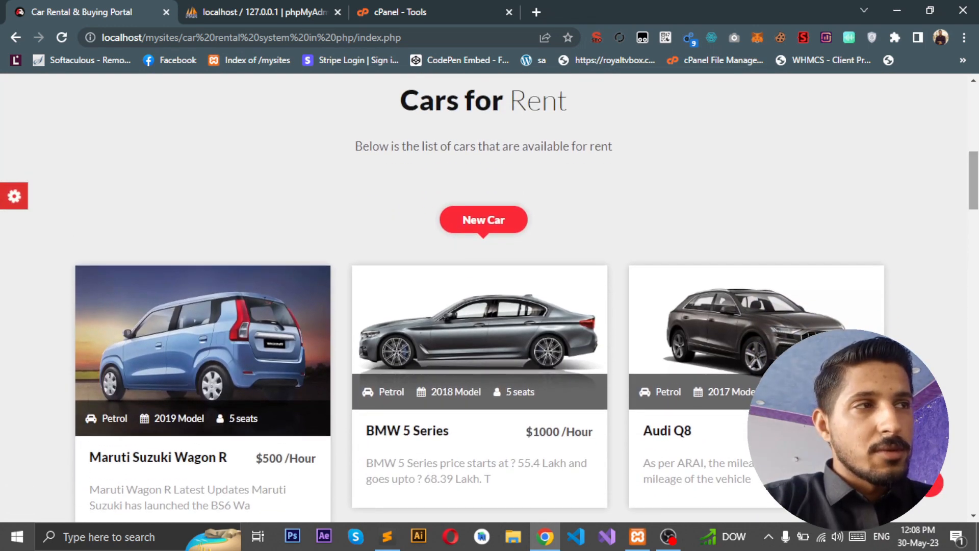
drag(410, 97, 520, 132)
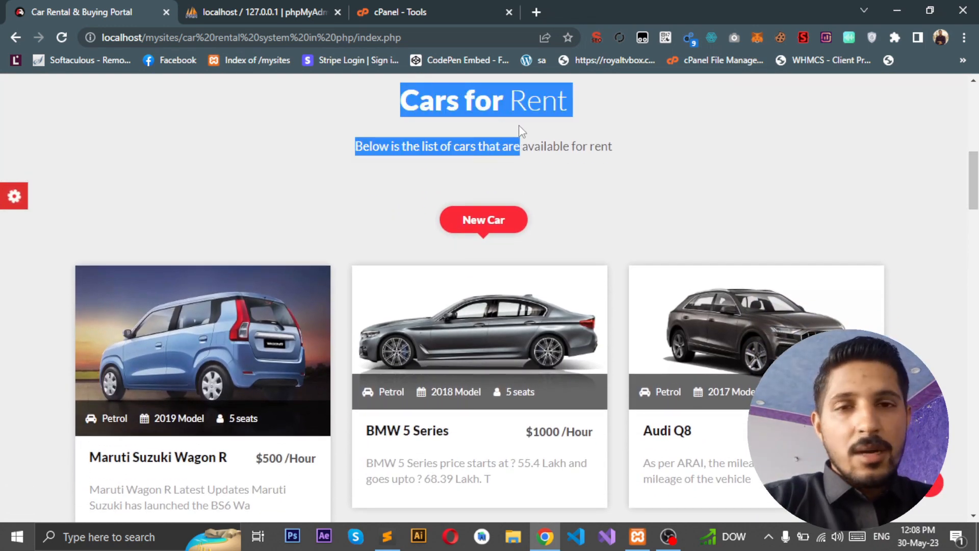
click(521, 131)
scroll(520, 132, down, 3)
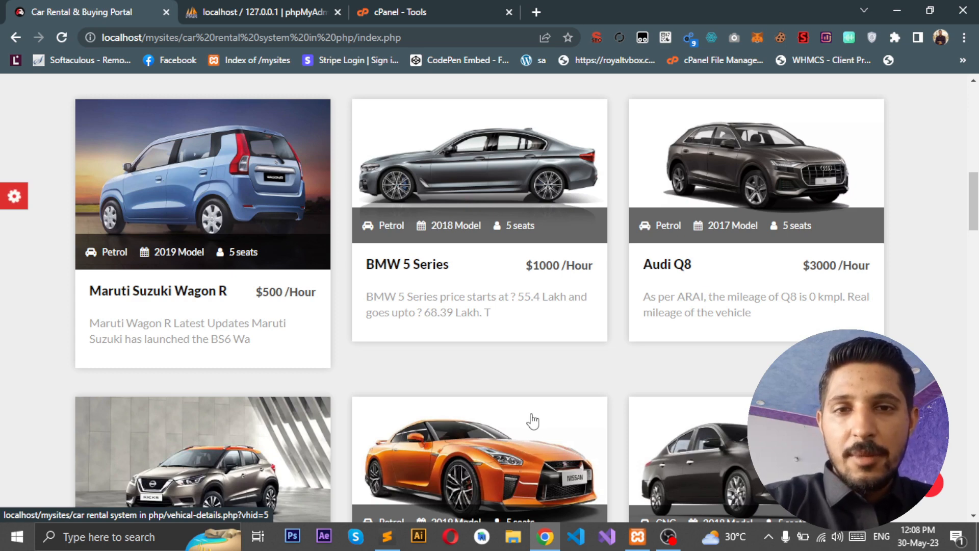
click(306, 7)
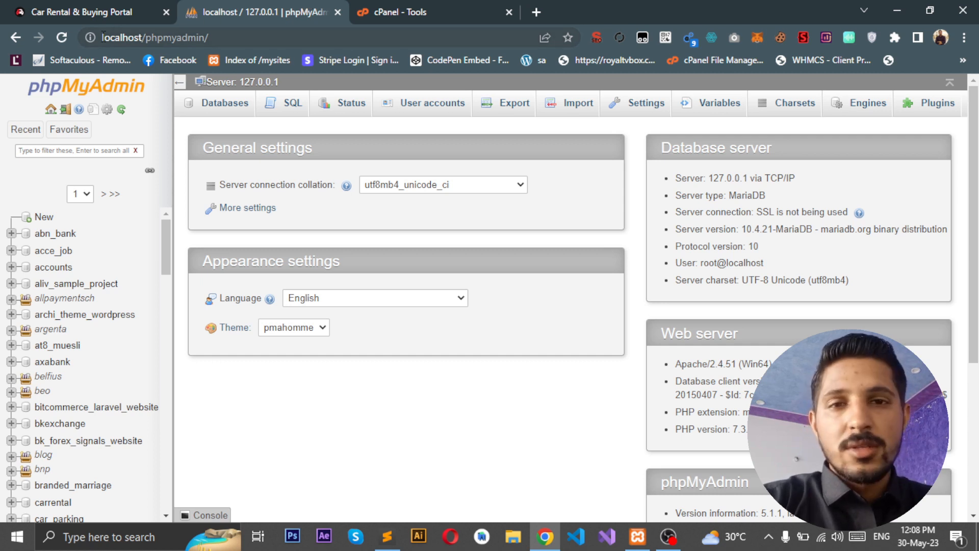
Step: Inspect the localhost/phpmyadmin address and scroll down to the database list
drag(104, 37, 223, 40)
click(223, 40)
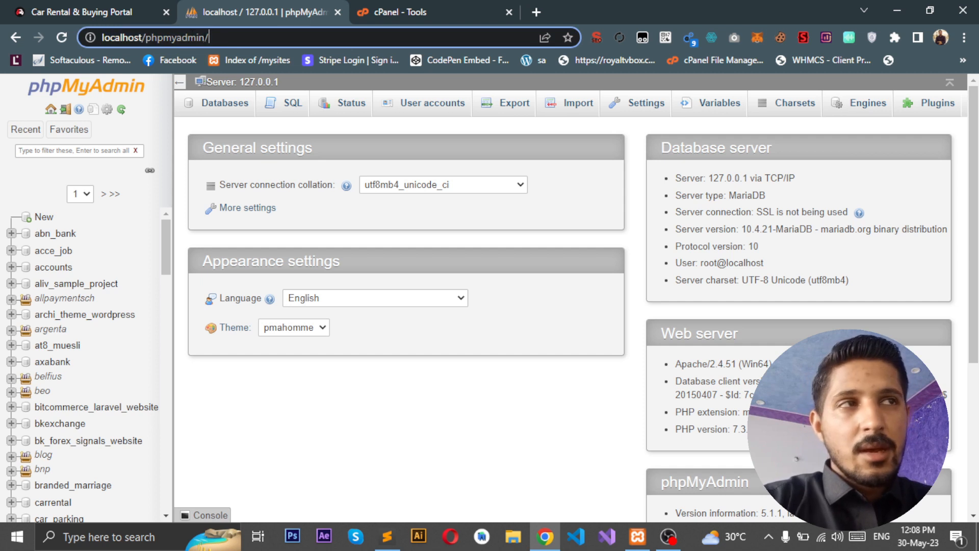
drag(109, 37, 244, 39)
click(244, 39)
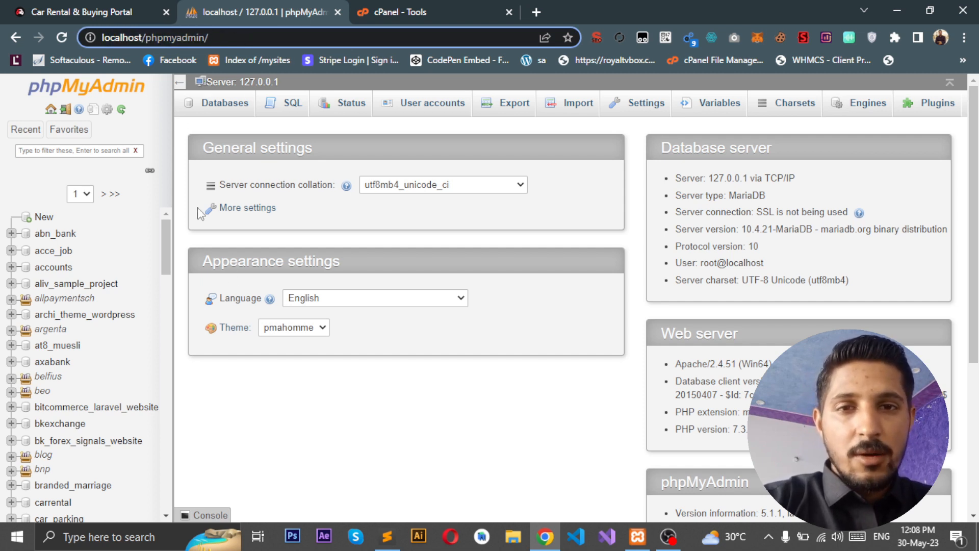
click(272, 415)
scroll(161, 305, down, 3)
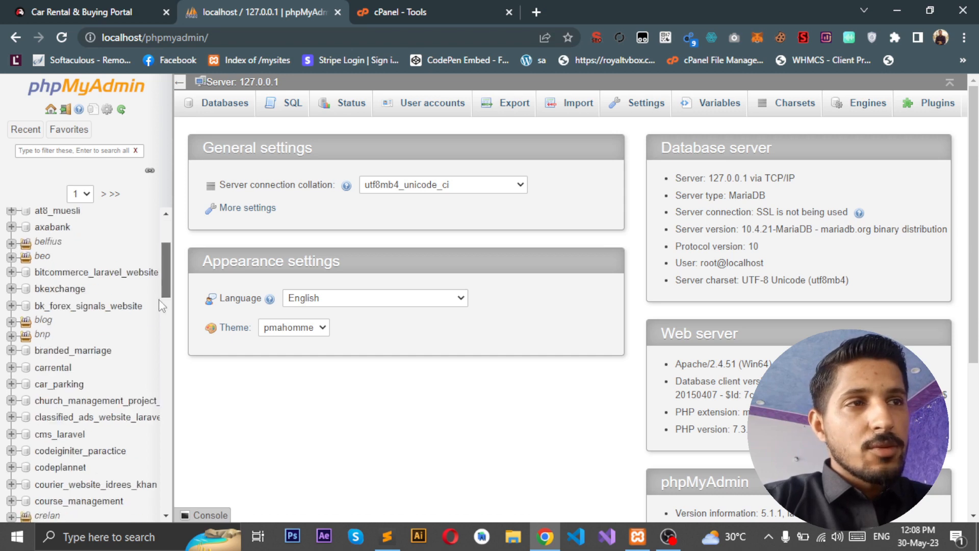
drag(162, 305, 161, 176)
Step: View database list page 2, return to page 1, then bring up the Sublime Text project
click(80, 193)
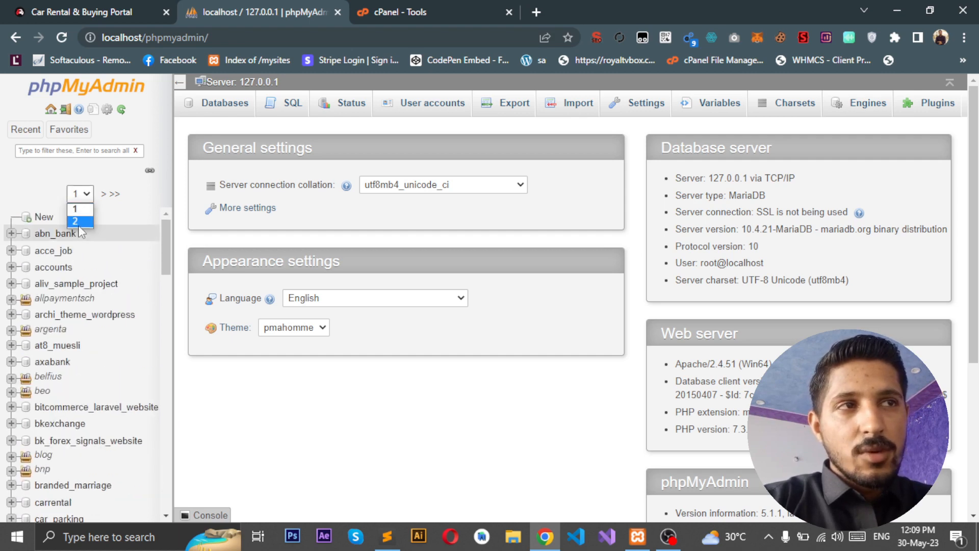
click(77, 222)
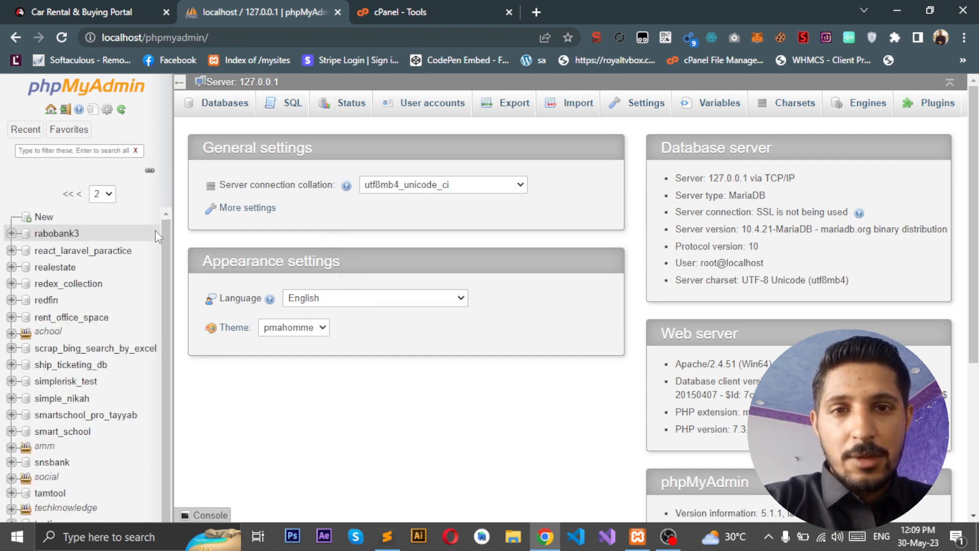
click(107, 194)
click(107, 209)
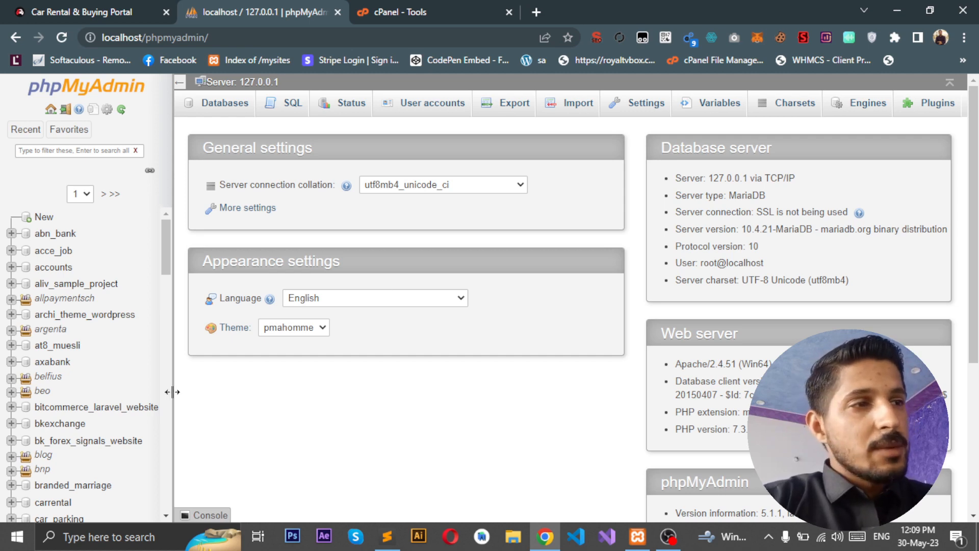
click(394, 543)
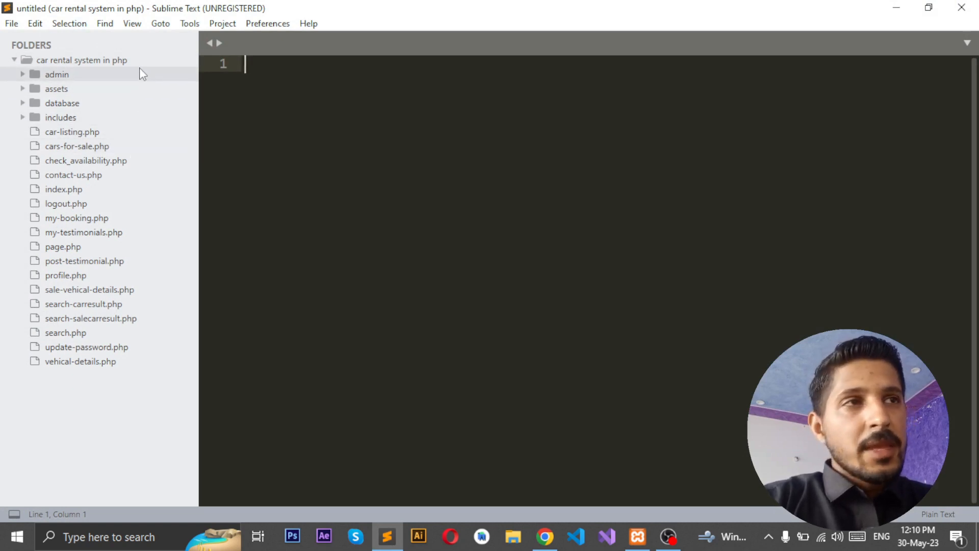
Step: Open includes/config.php and review the DB_HOST value localhost
click(87, 119)
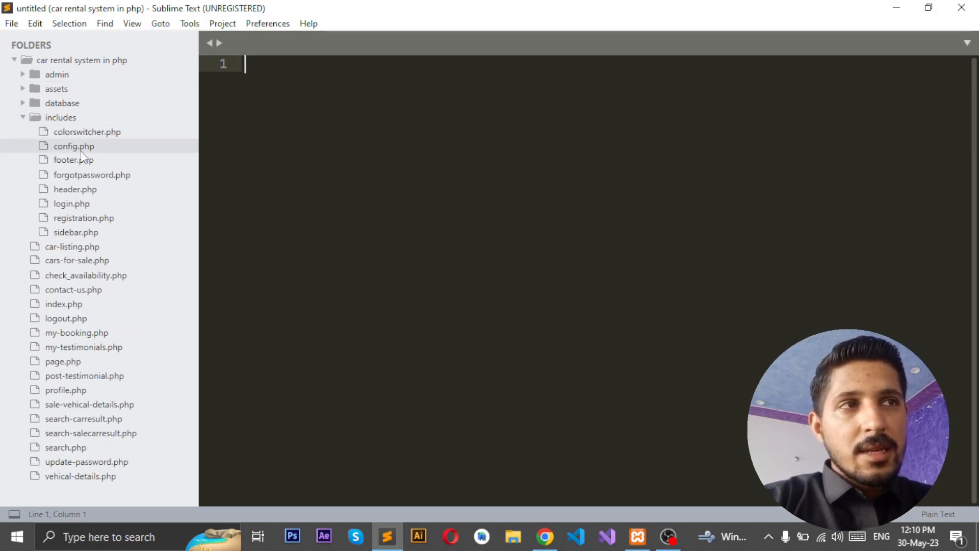
click(108, 152)
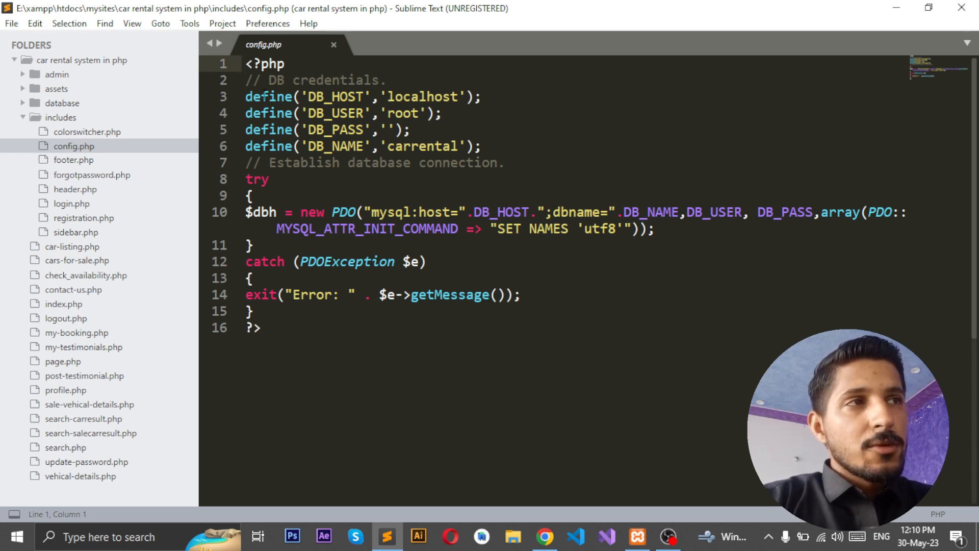
drag(246, 96, 484, 107)
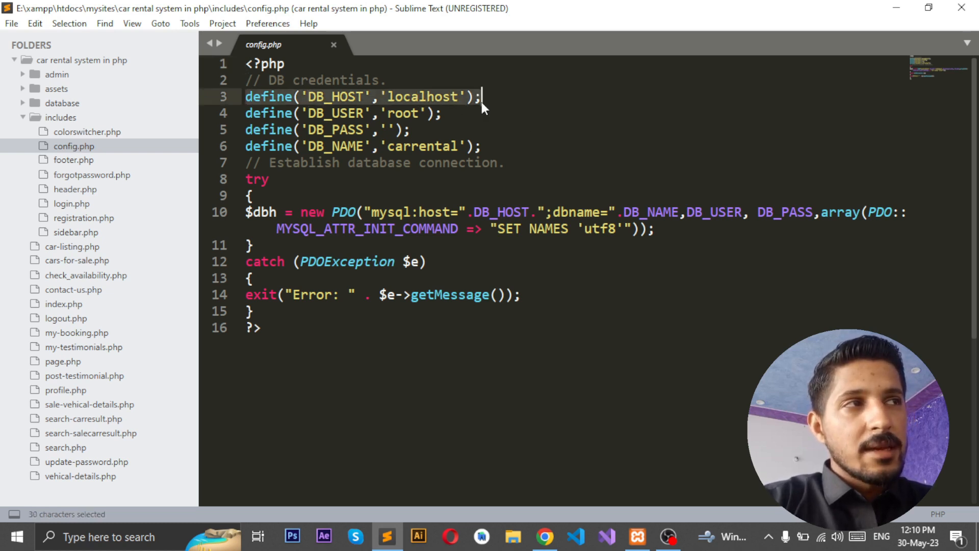
click(484, 104)
double_click(313, 97)
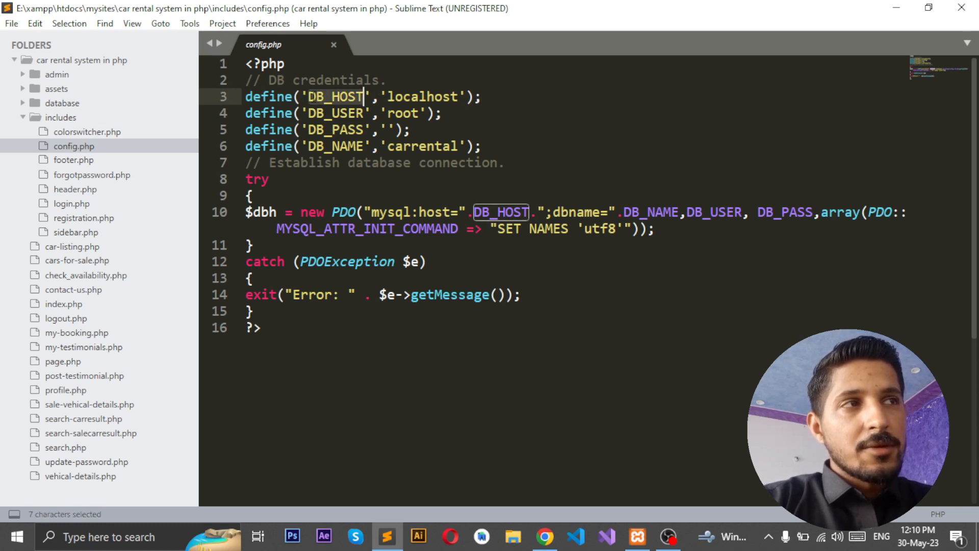
triple_click(312, 96)
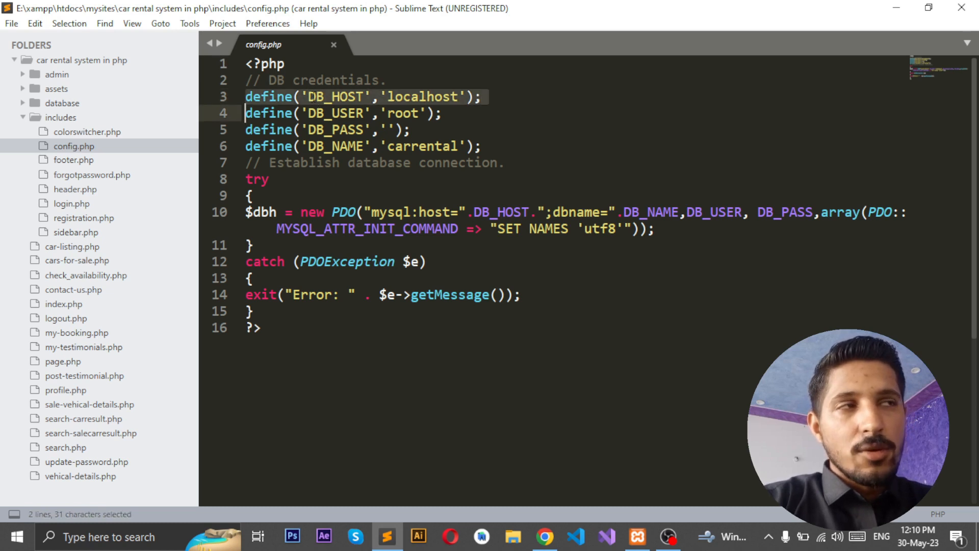
double_click(439, 97)
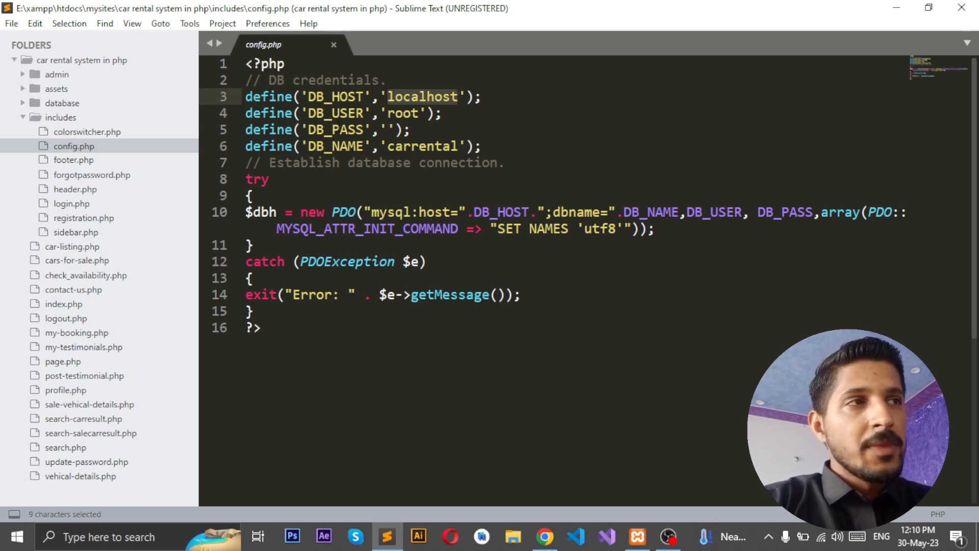
Step: Review the DB_USER value root and the empty DB_PASS value
double_click(330, 113)
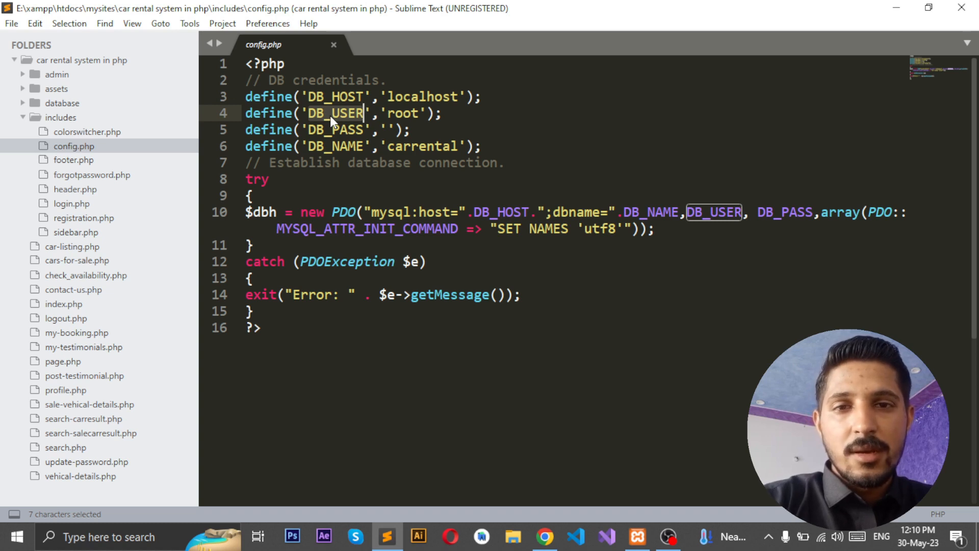
click(396, 113)
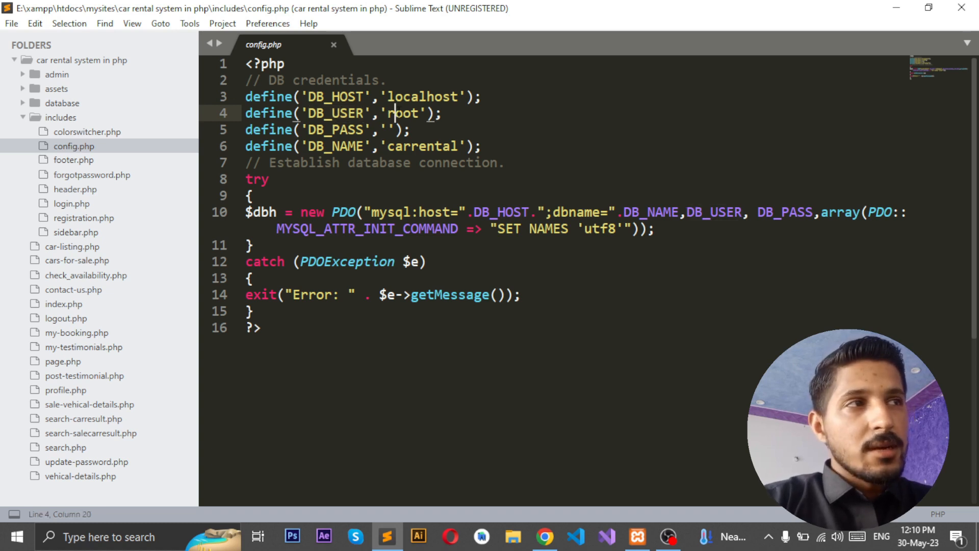
click(402, 130)
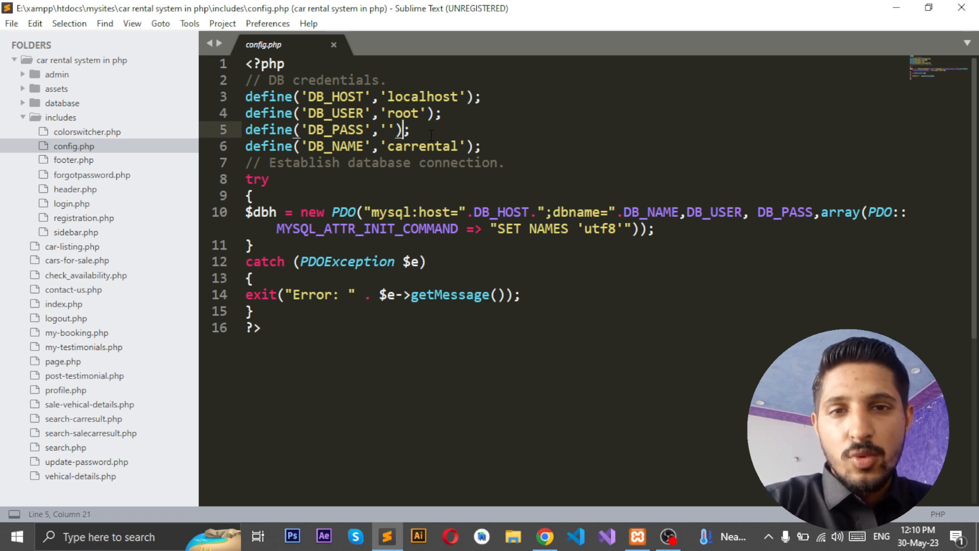
double_click(396, 119)
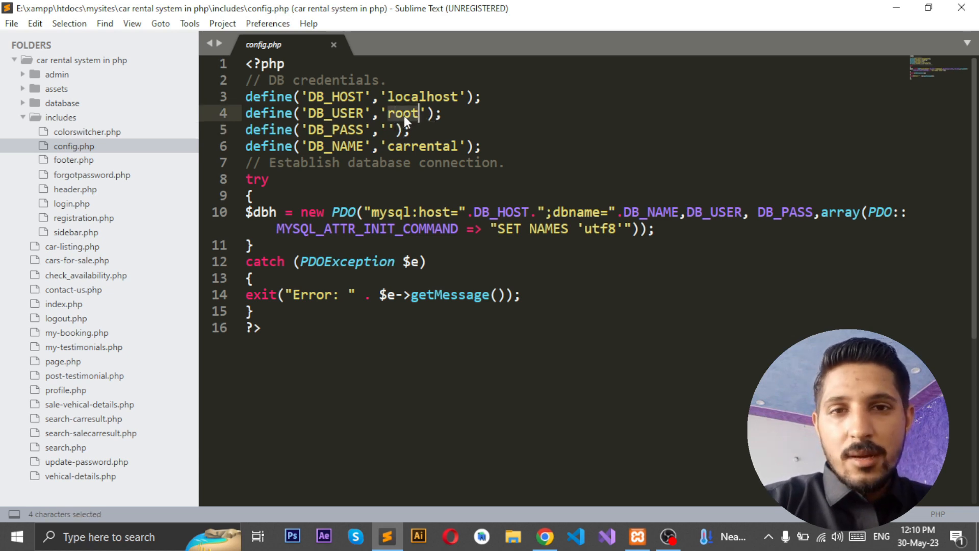
double_click(358, 131)
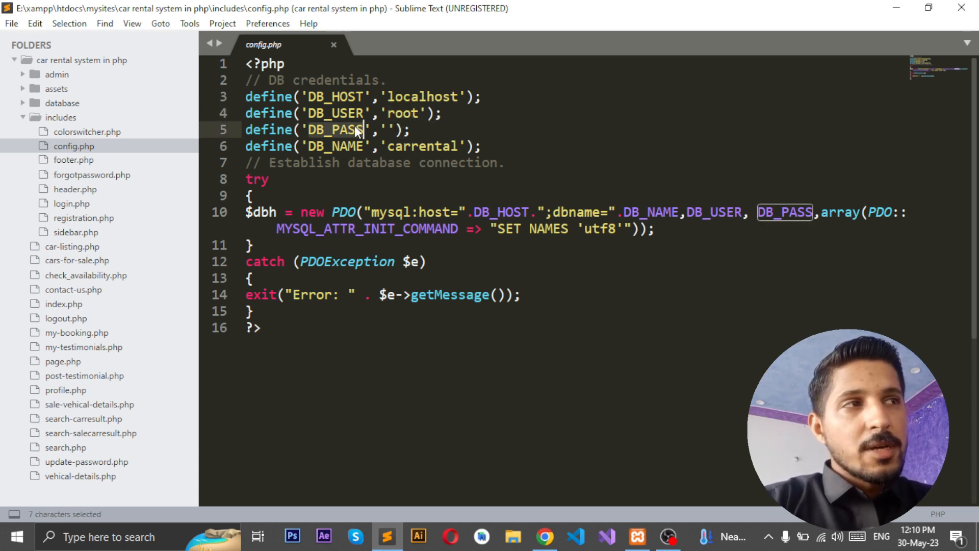
key(Right)
key(Right)
key(Right)
key(Right)
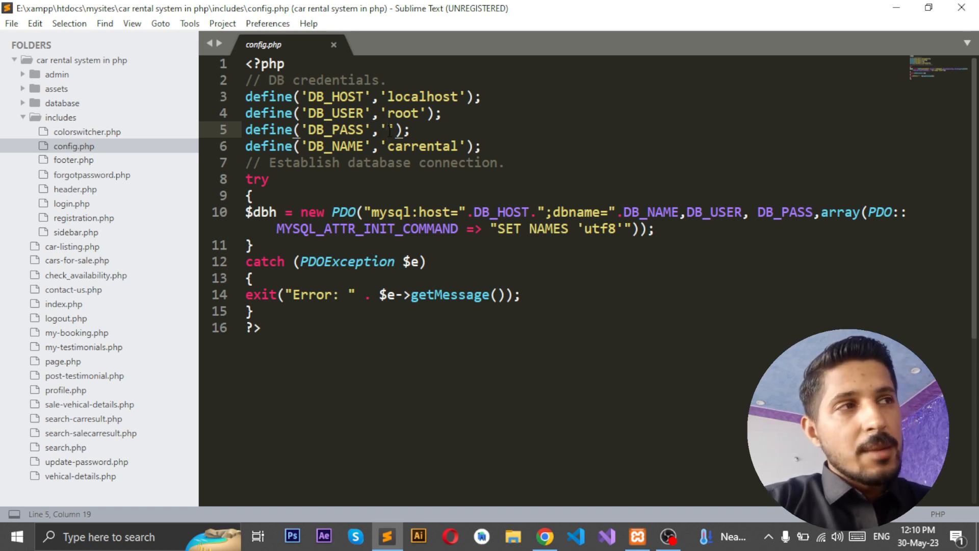
Step: Copy the DB_NAME value 'carrental' and switch back to phpMyAdmin in Chrome
double_click(350, 147)
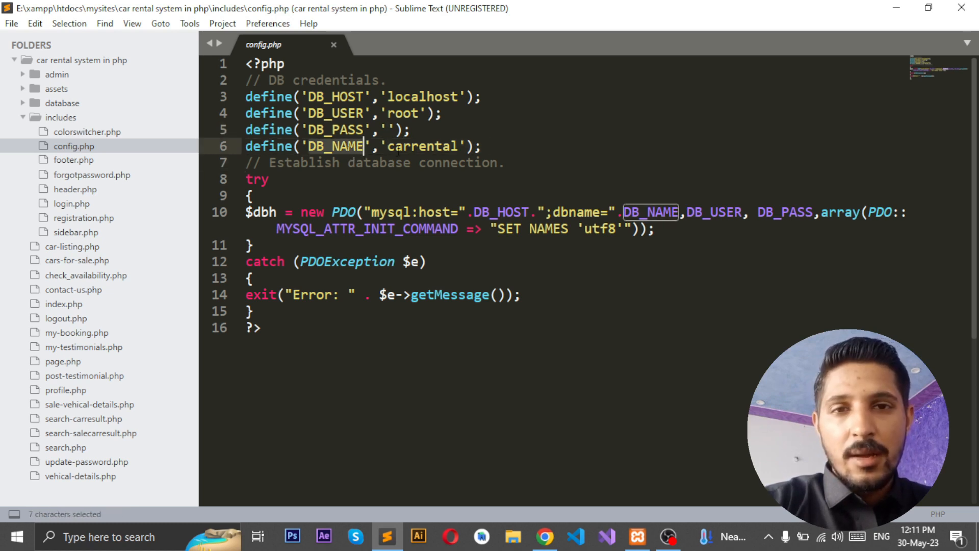
double_click(413, 146)
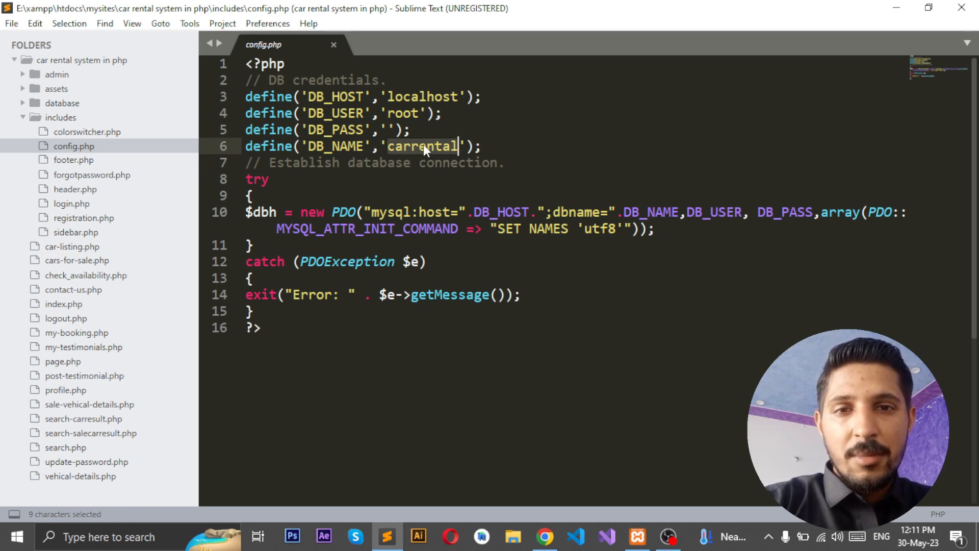
right_click(423, 145)
click(440, 192)
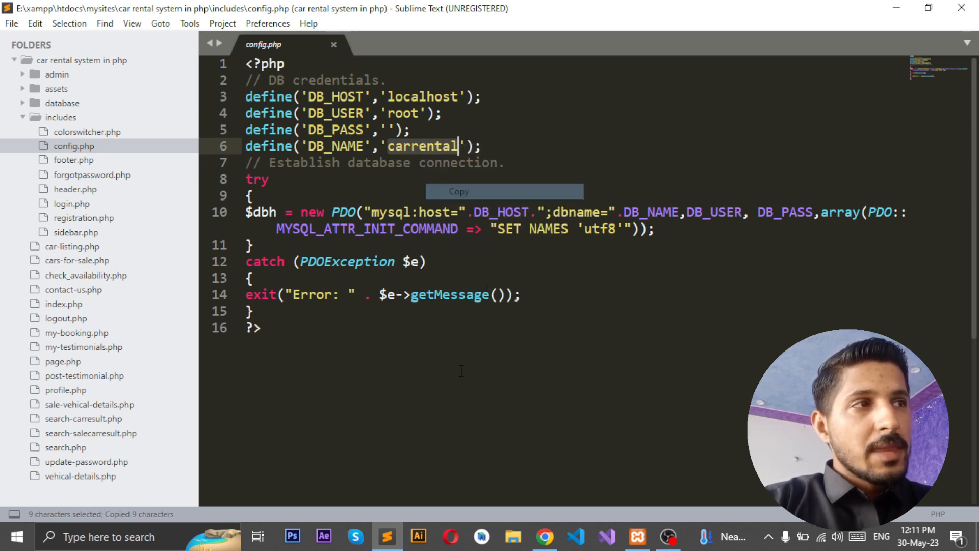
click(545, 536)
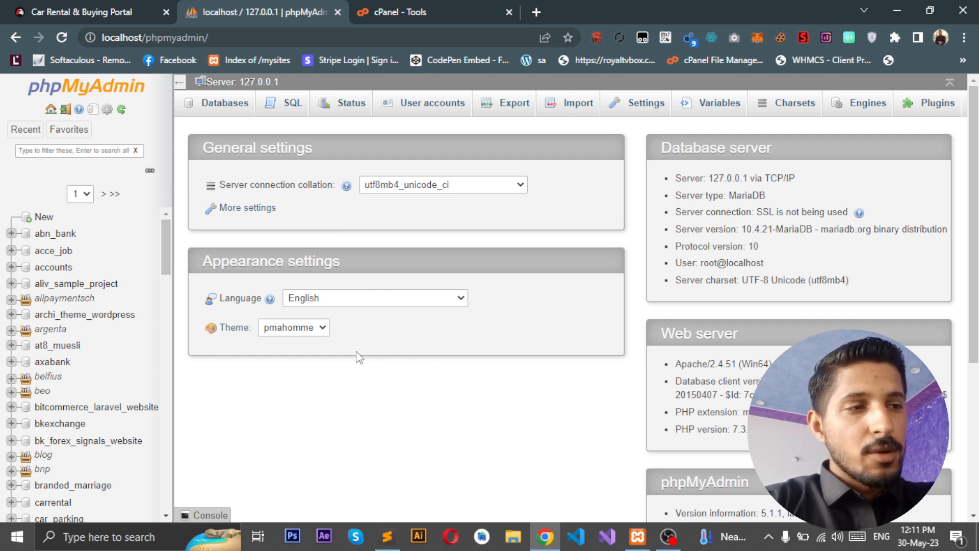
Step: Find 'carrental' in the sidebar and open its structure page with 12 tables
key(ctrl+f)
key(ctrl+v)
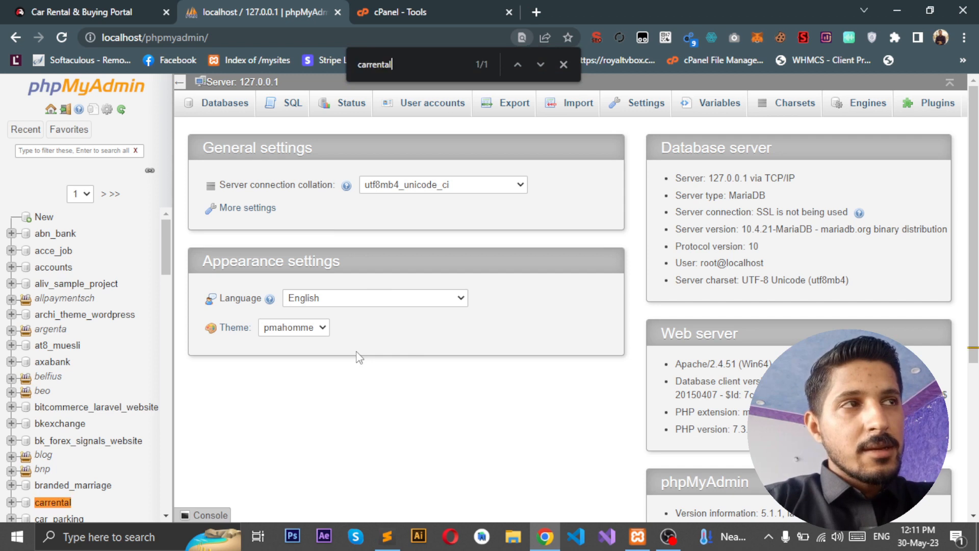
drag(168, 246, 167, 278)
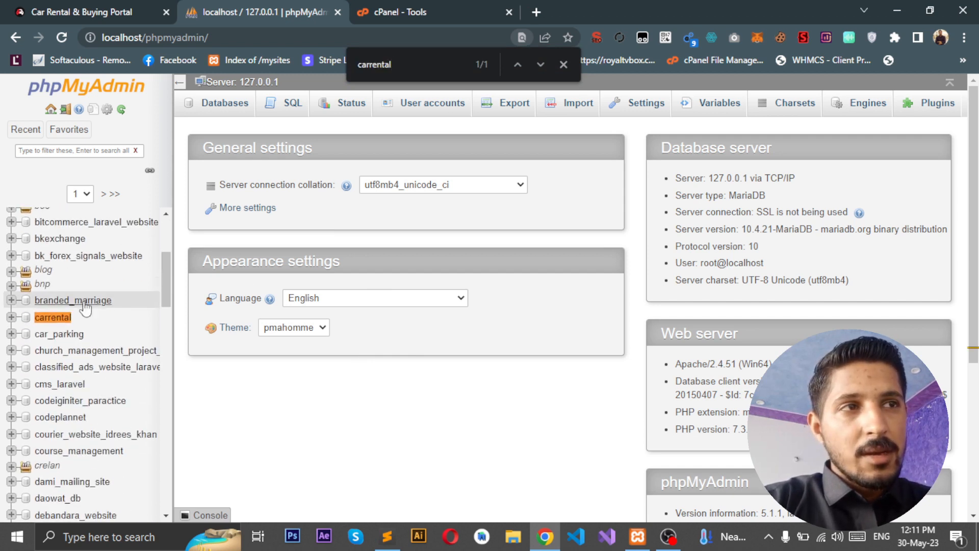
click(56, 321)
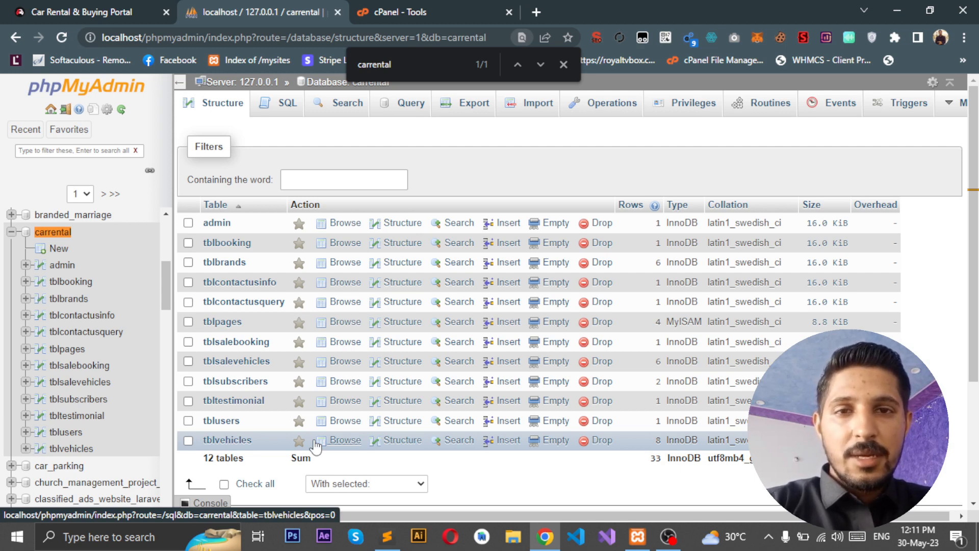
click(39, 233)
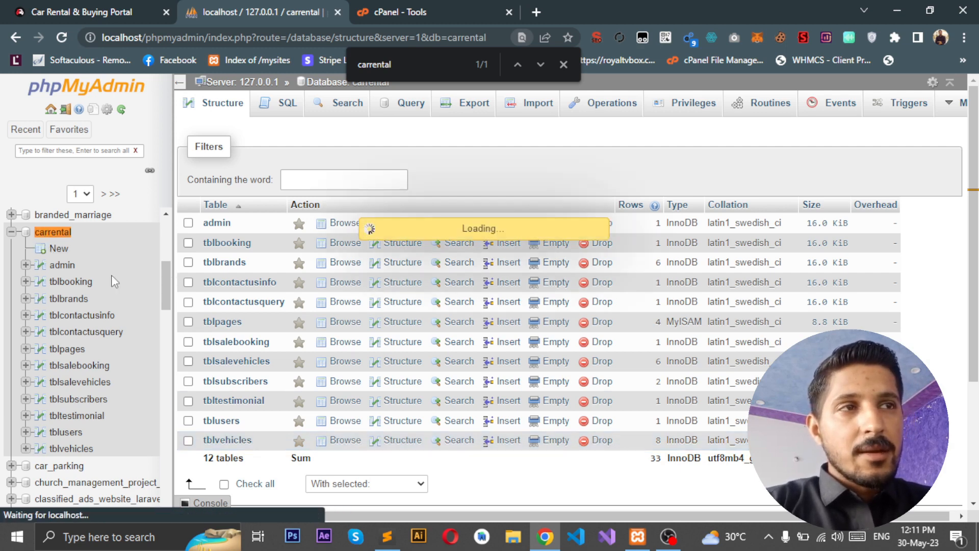
Step: Export carrental with the Quick method in SQL format to download carrental.sql
click(482, 109)
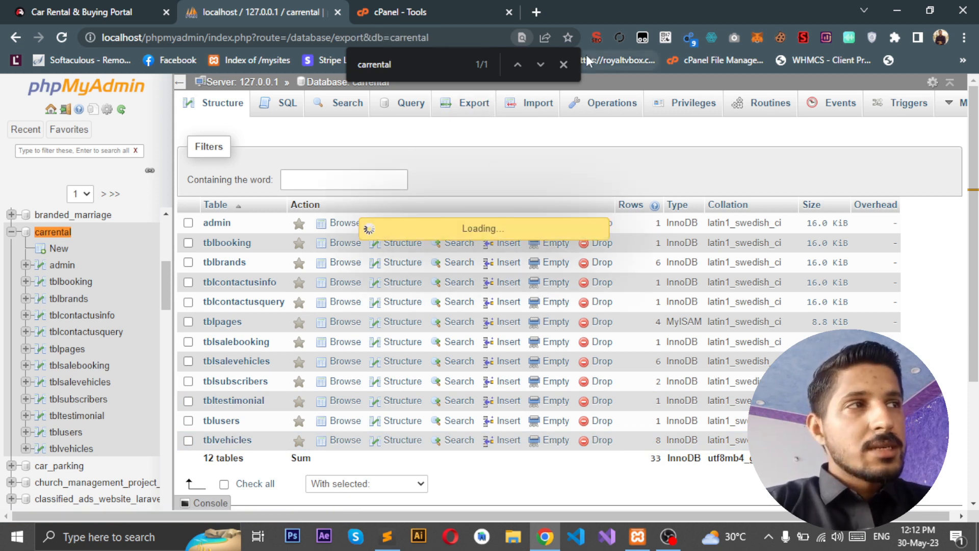
key(Escape)
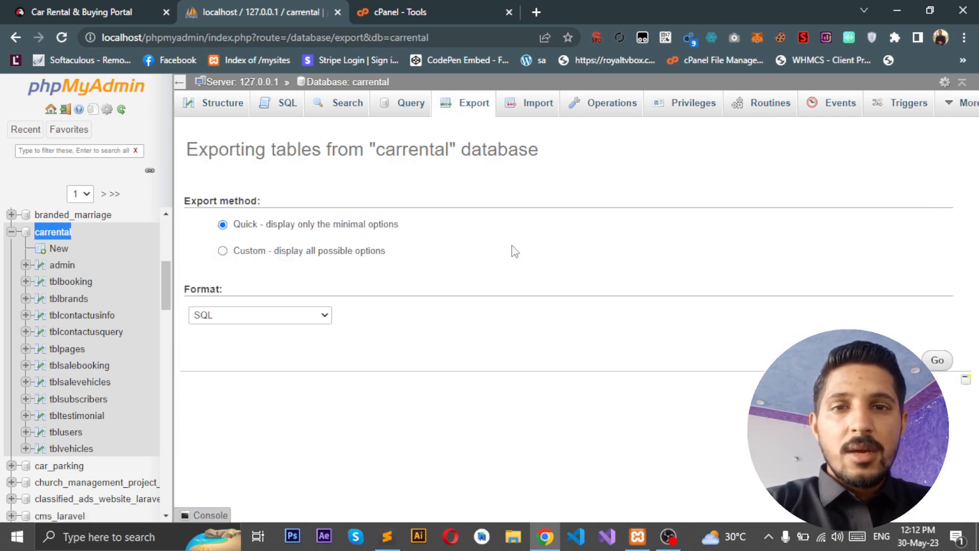
click(320, 316)
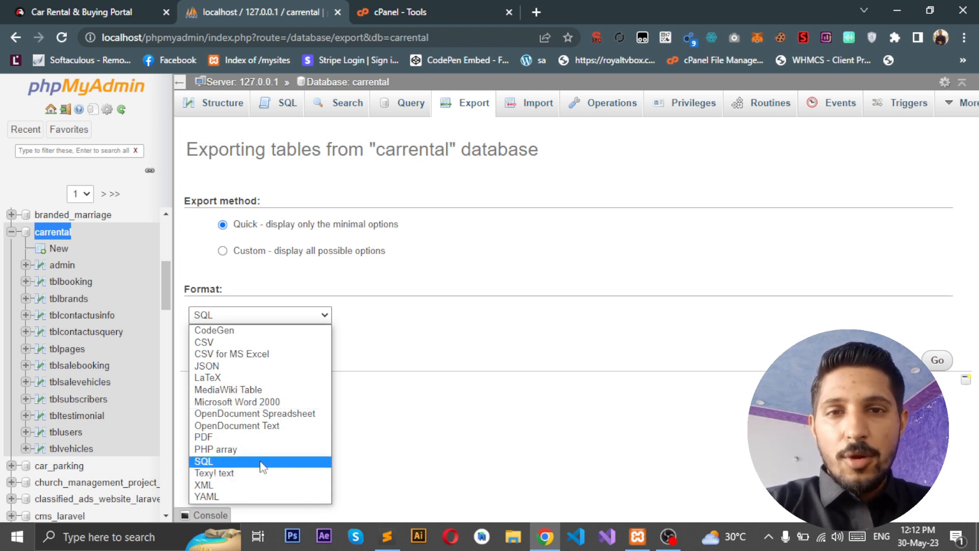
click(235, 461)
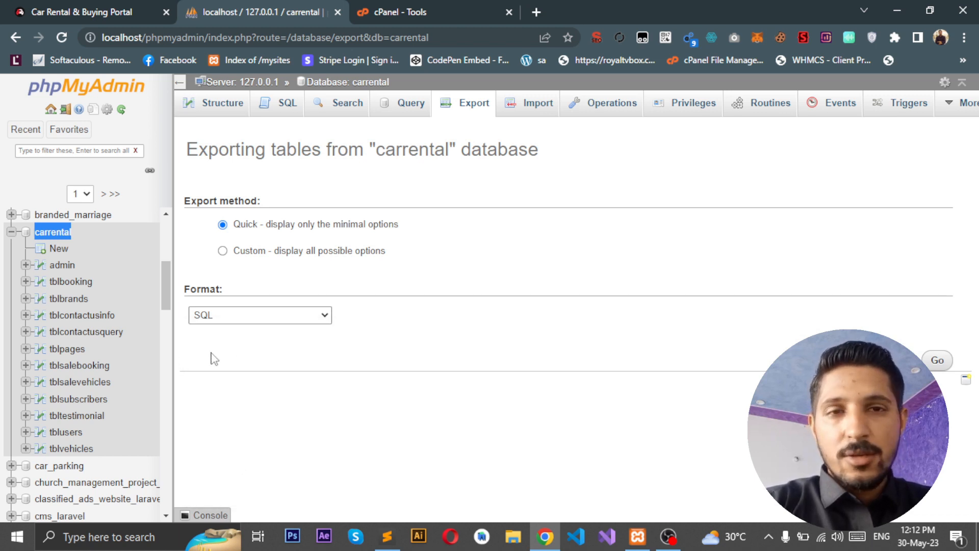
click(248, 314)
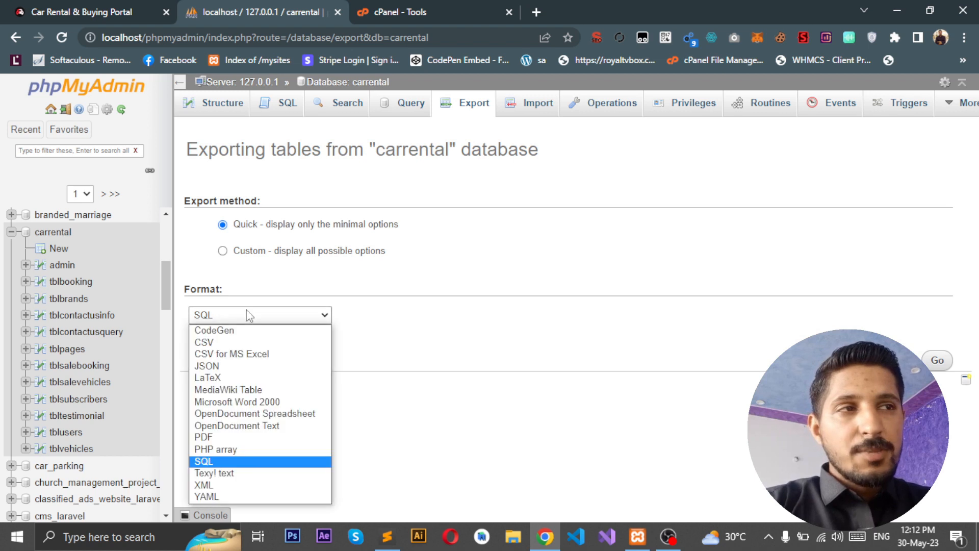
click(246, 466)
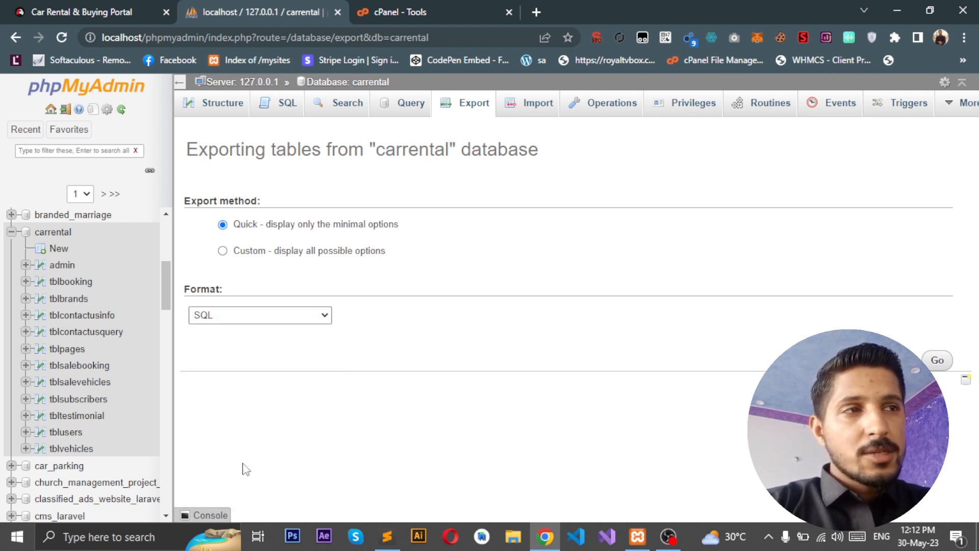
click(937, 361)
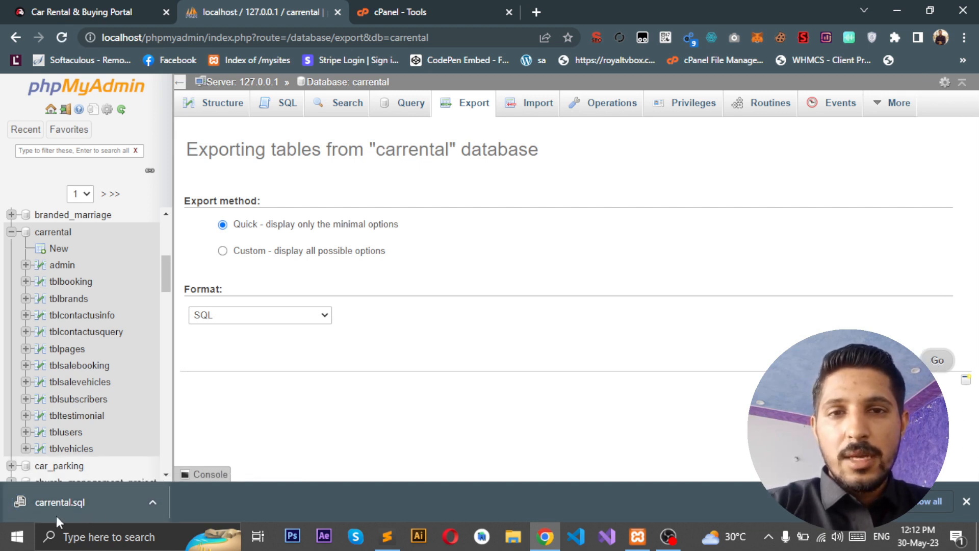
Step: Show carrental.sql in the Downloads folder and open it with Sublime Text
click(153, 499)
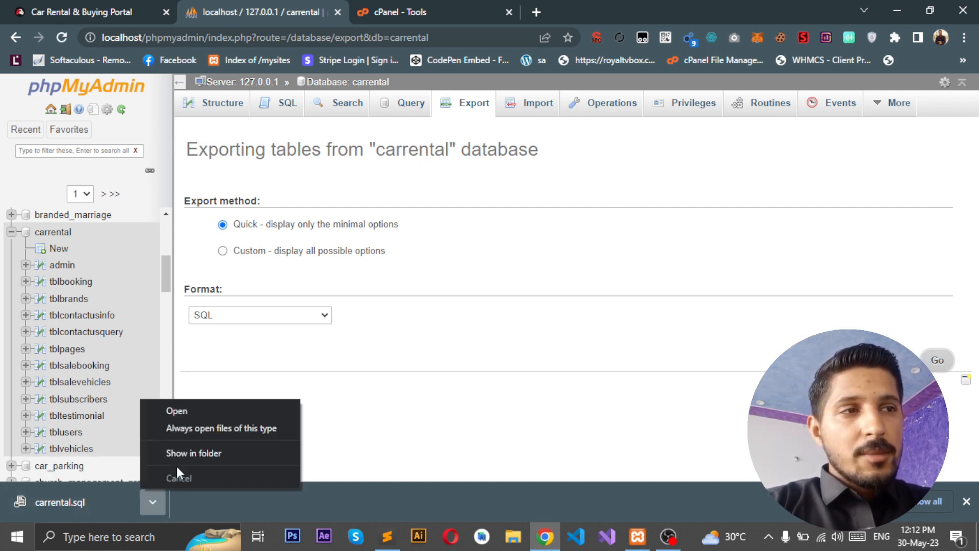
click(245, 453)
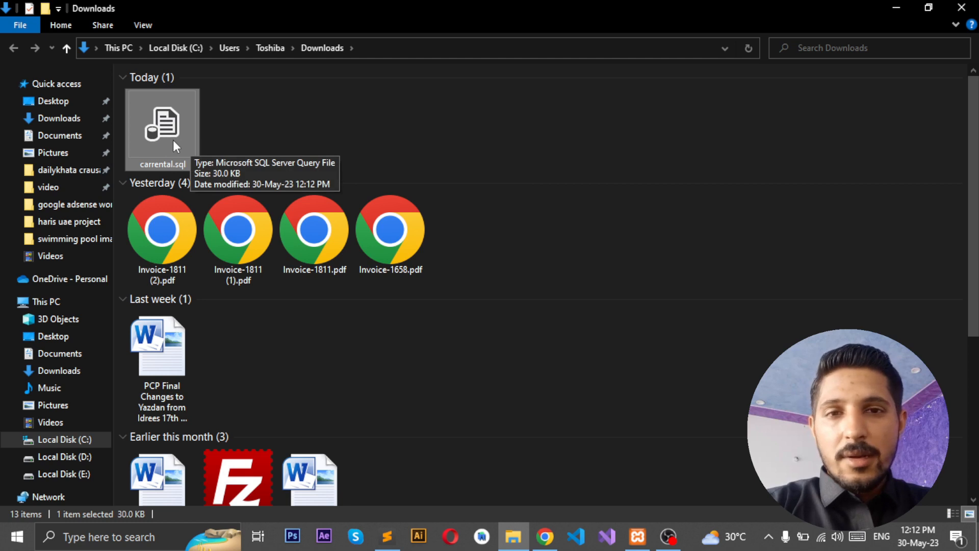
right_click(171, 139)
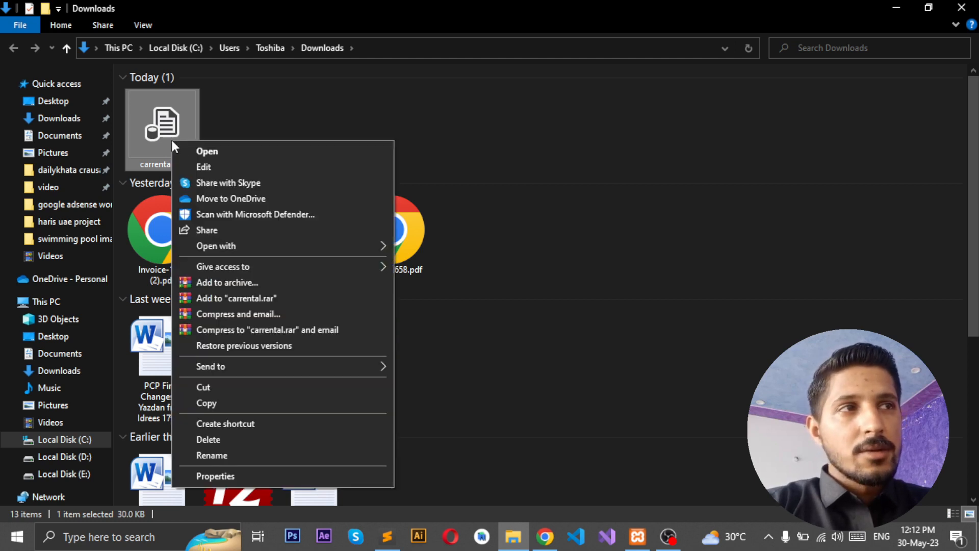
mouse_move(228, 250)
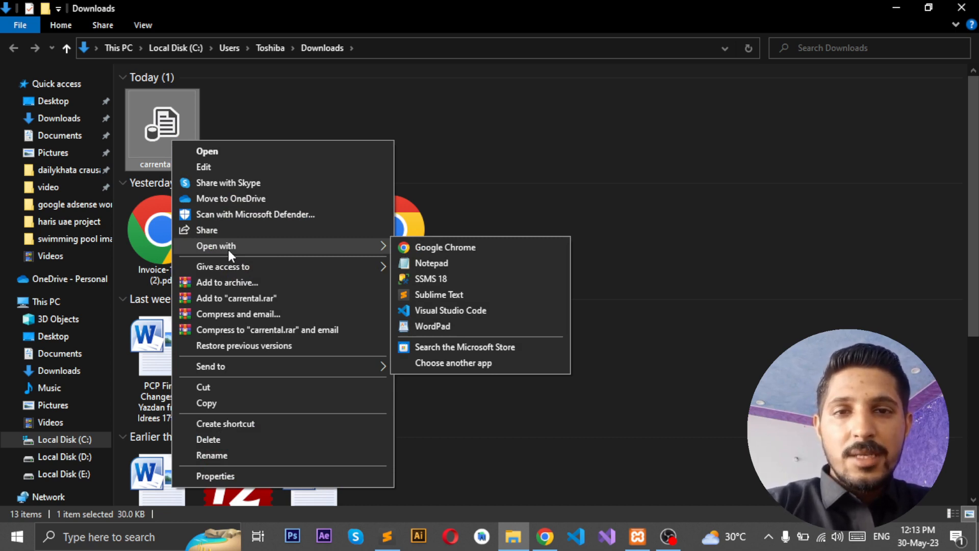
click(414, 289)
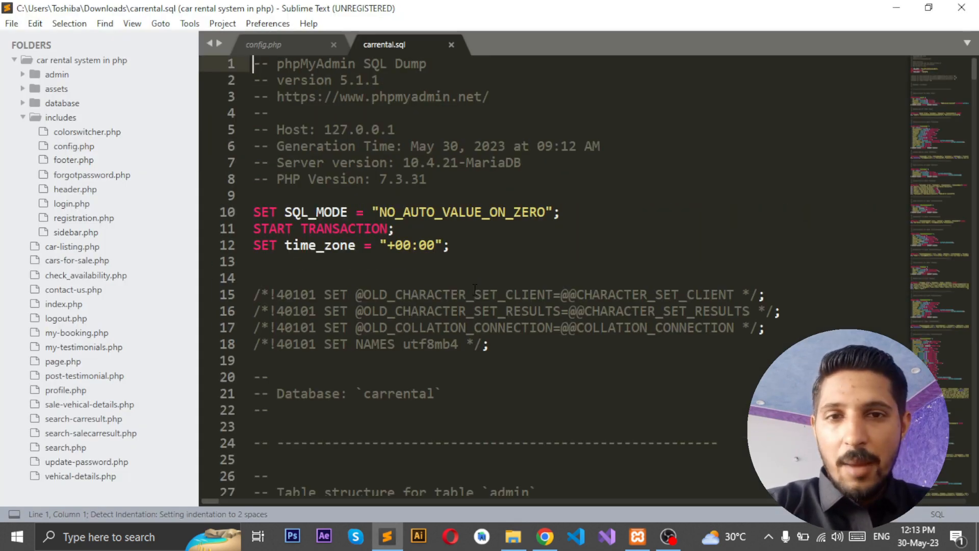
Step: Review the CREATE TABLE definitions for tblbooking and tblbrands in carrental.sql
drag(951, 90, 949, 112)
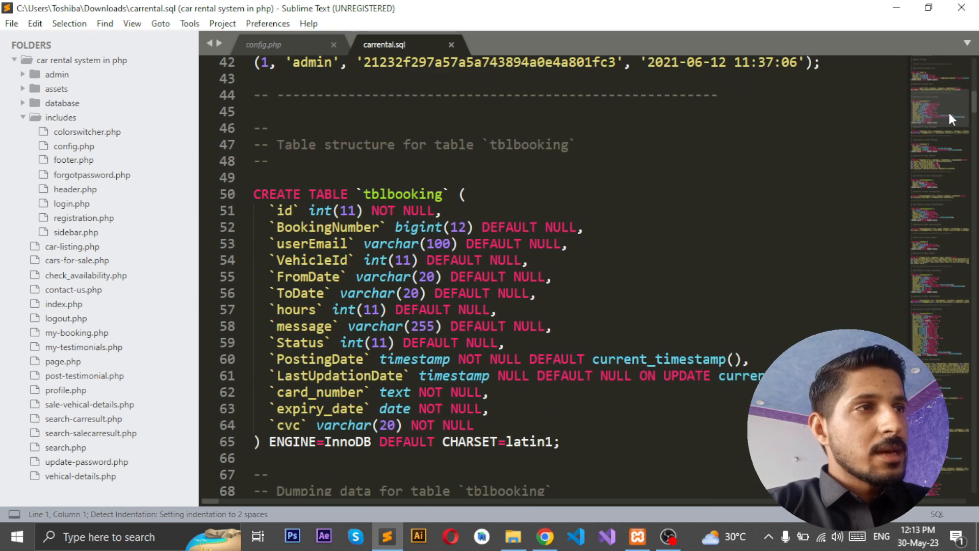
drag(345, 184, 341, 441)
click(339, 442)
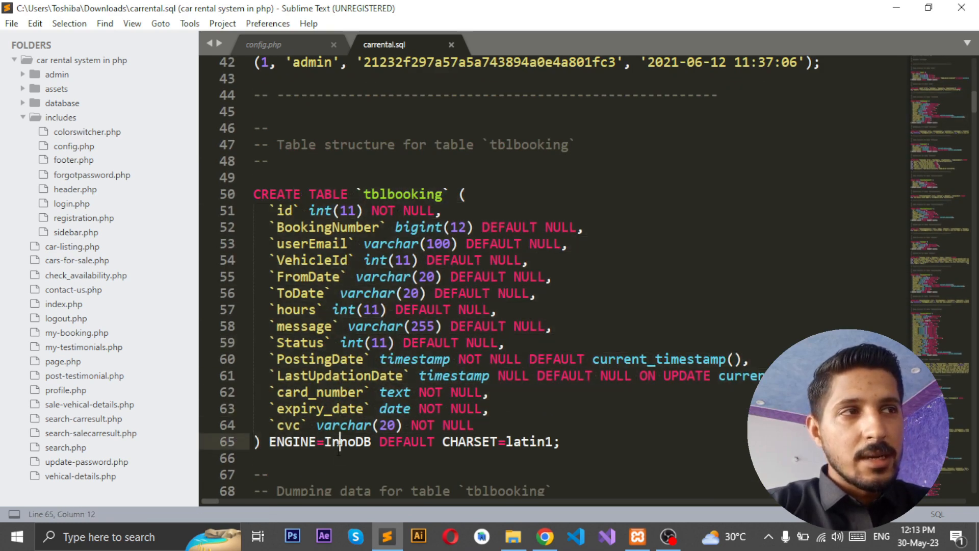
drag(253, 195, 443, 194)
drag(947, 103, 948, 132)
drag(253, 211, 339, 306)
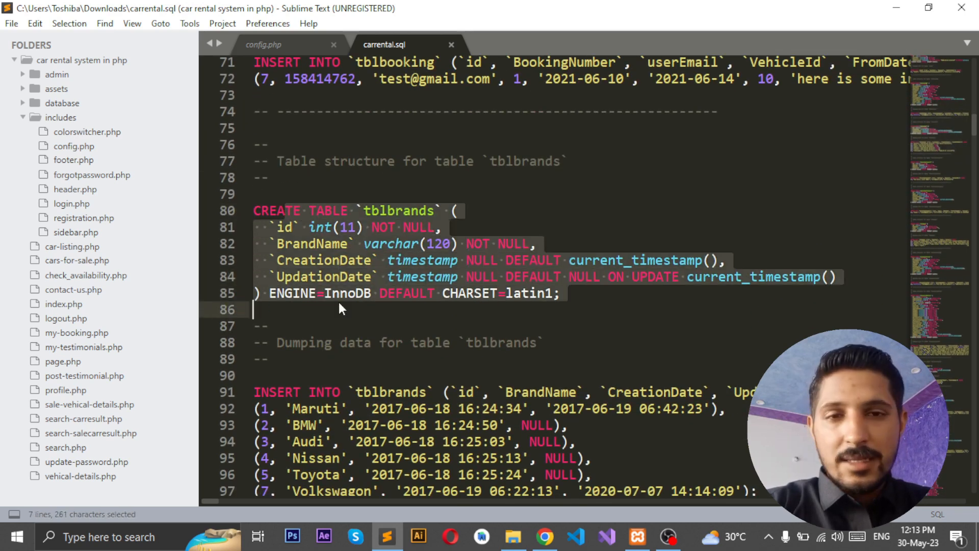
Step: Review the tblbrands INSERT data, close carrental.sql, and minimize Sublime Text to Downloads
scroll(935, 135, down, 5)
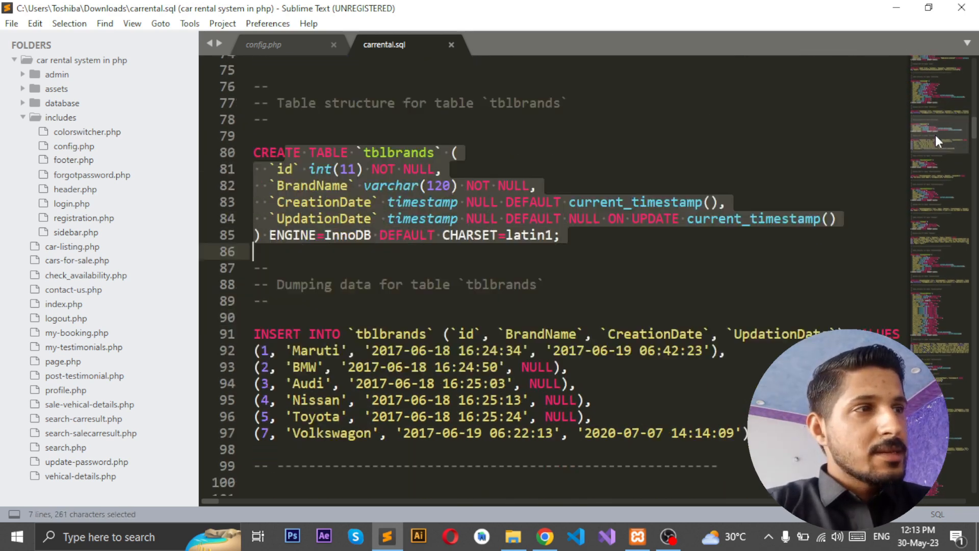
drag(262, 148, 427, 163)
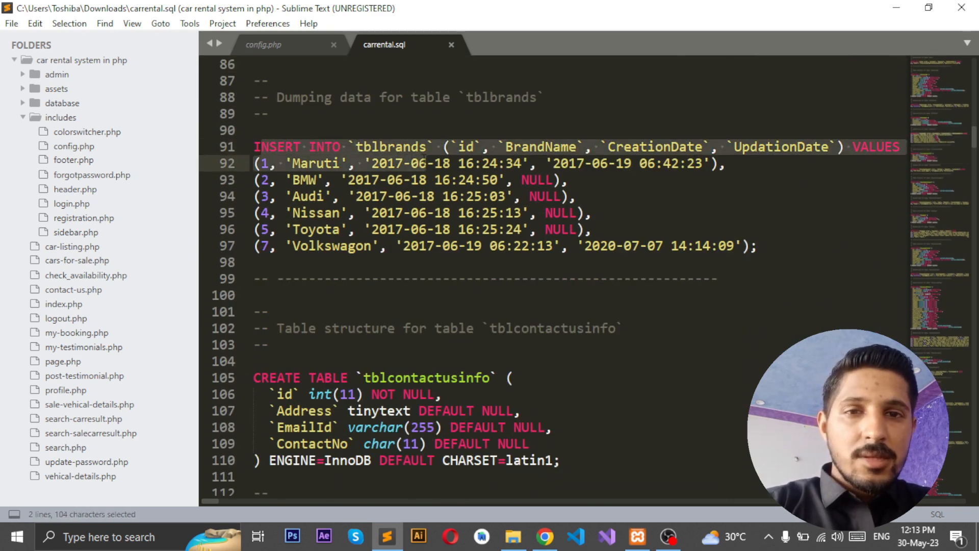
drag(427, 164, 783, 241)
click(783, 243)
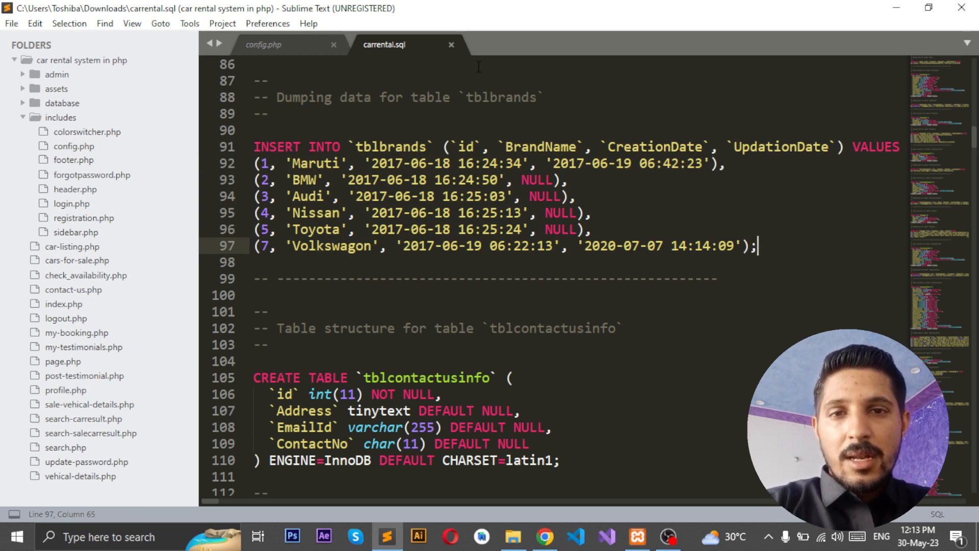
click(452, 44)
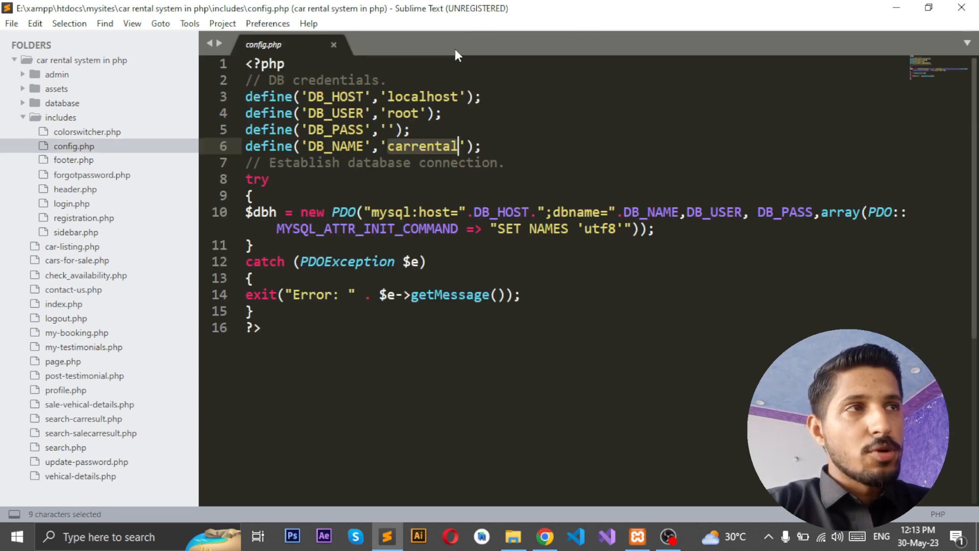
click(896, 7)
click(526, 277)
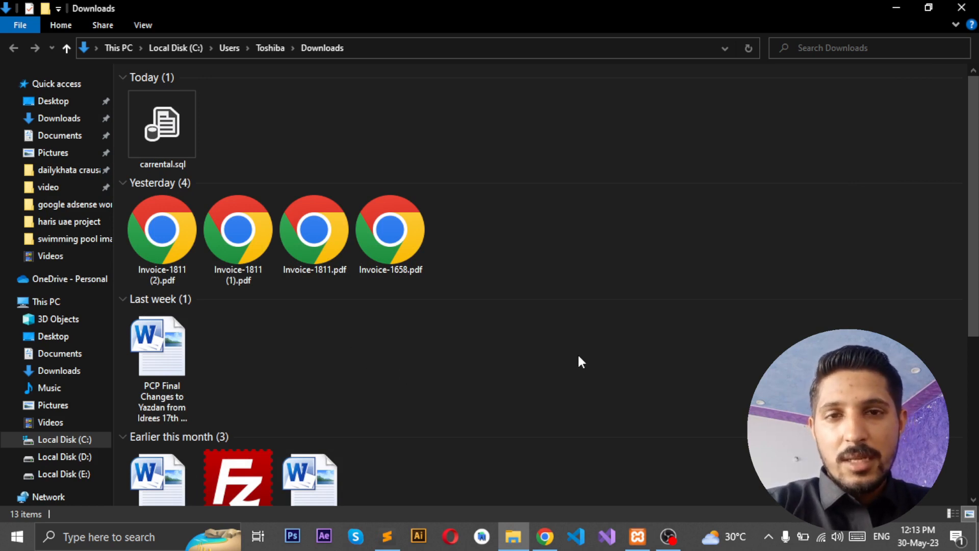
Step: Go through This PC to E:\xampp\htdocs\mysites and open 'car rental system in php'
click(66, 302)
double_click(625, 197)
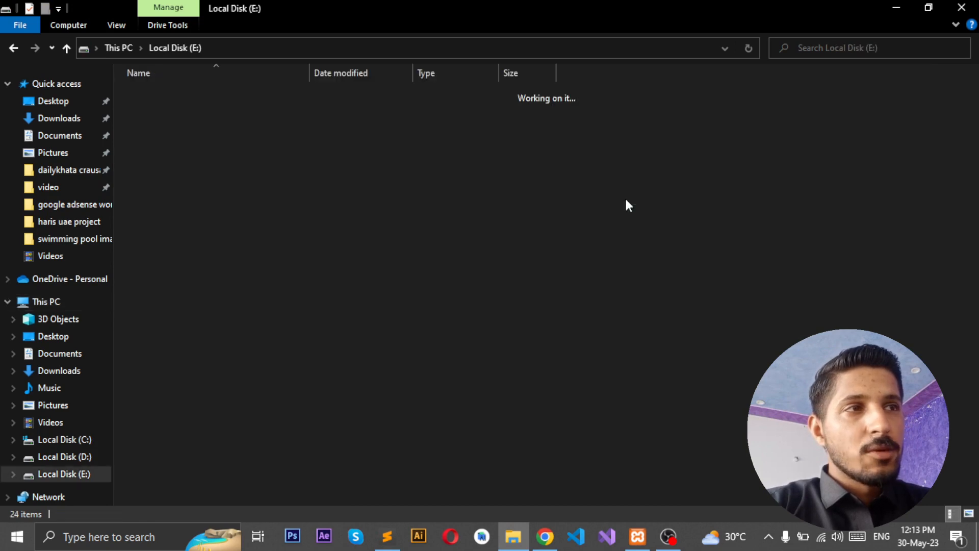
double_click(245, 259)
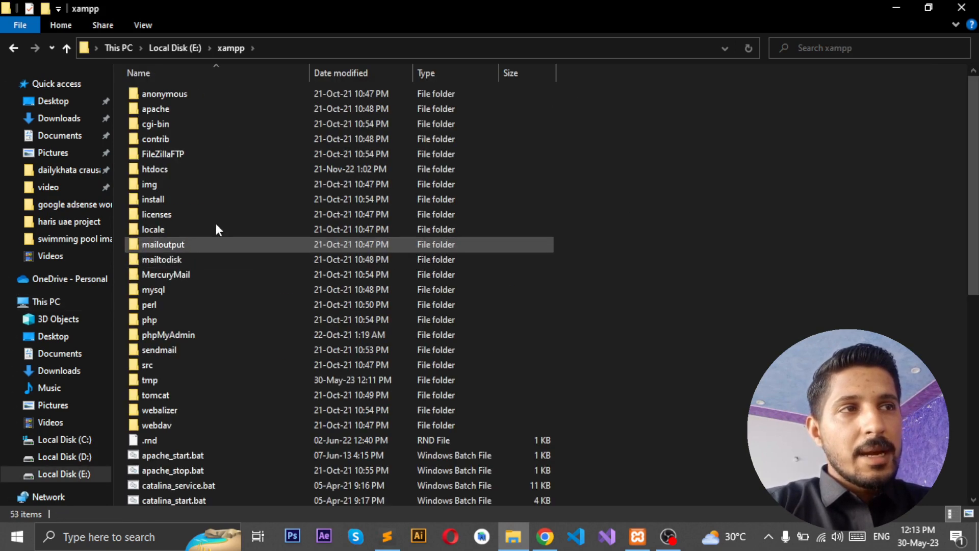
double_click(154, 173)
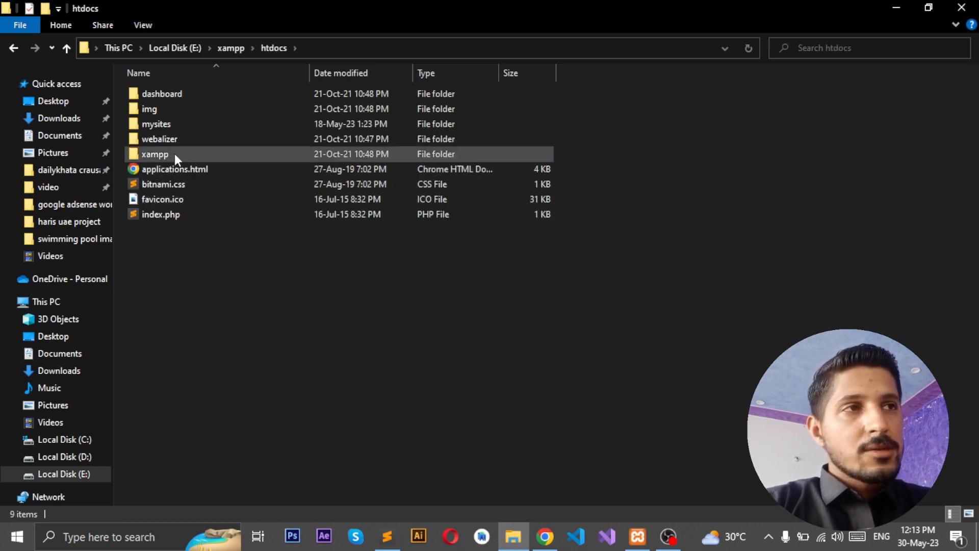
double_click(161, 126)
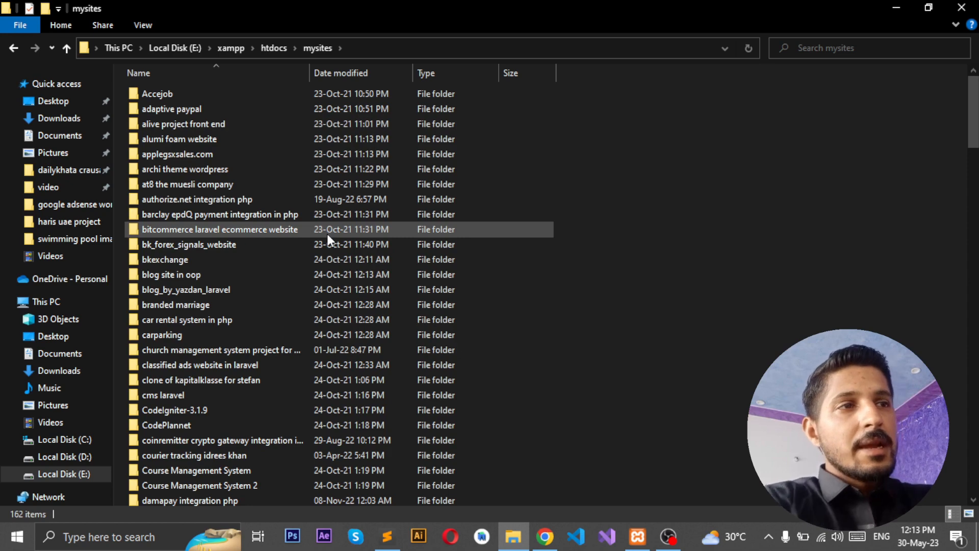
key(Page_Down)
key(Up)
key(Up)
key(Up)
key(Up)
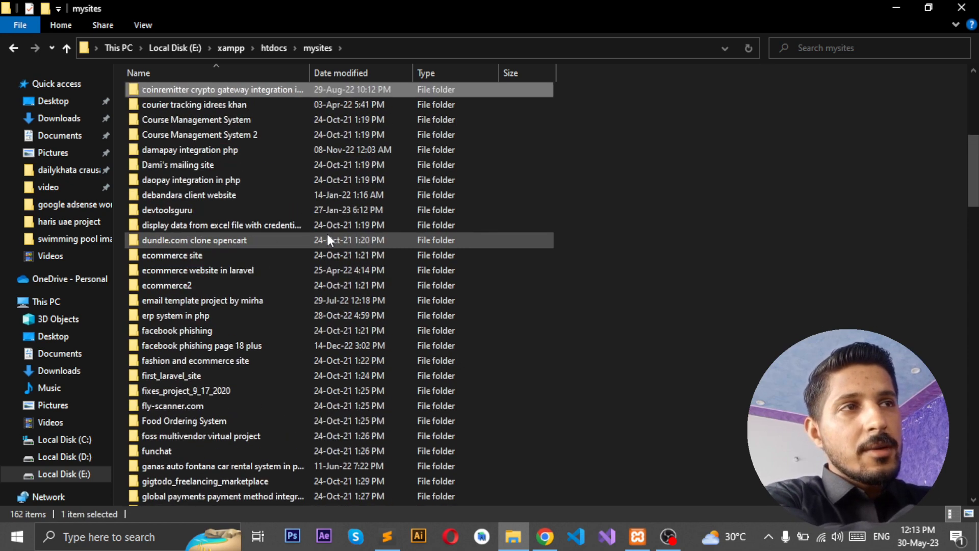
key(Up)
key(Up)
key(Up)
key(Up)
key(Up)
key(Up)
key(Up)
key(Up)
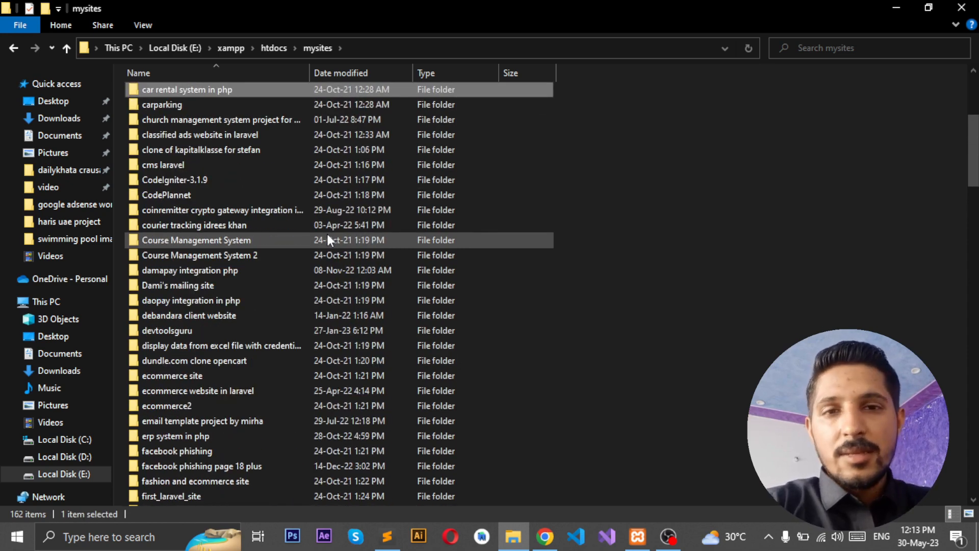
double_click(140, 88)
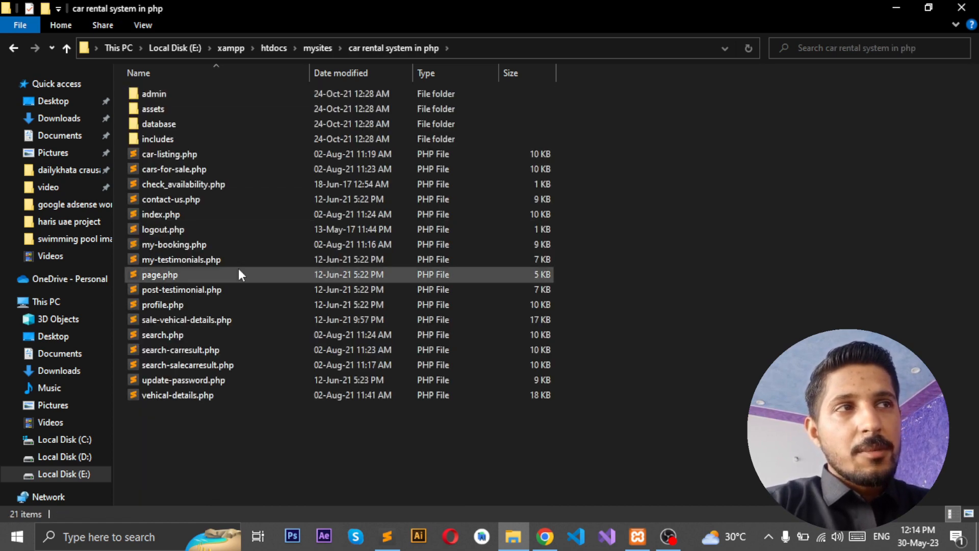
Step: Compress all project files and folders into my-testimonials.zip with Send to > Compressed folder
drag(430, 461, 217, 93)
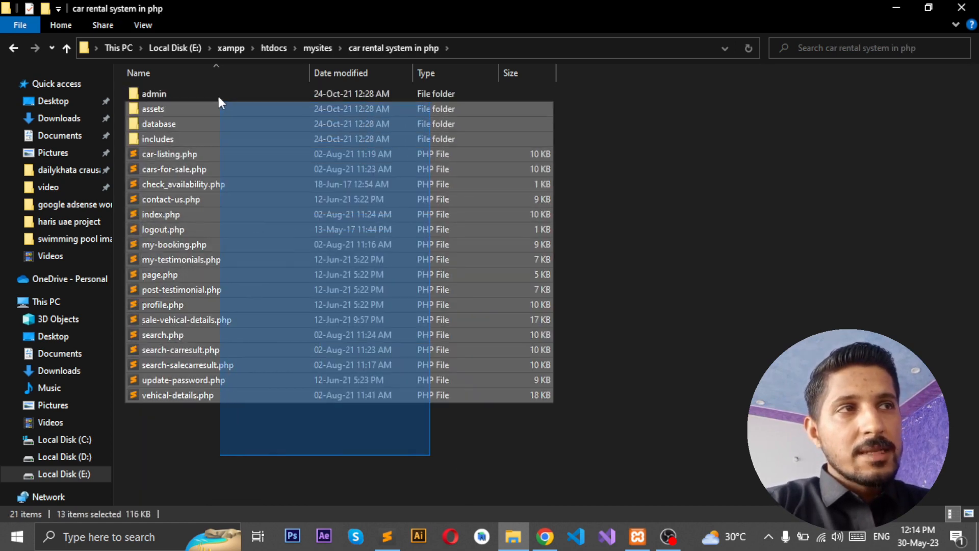
right_click(245, 258)
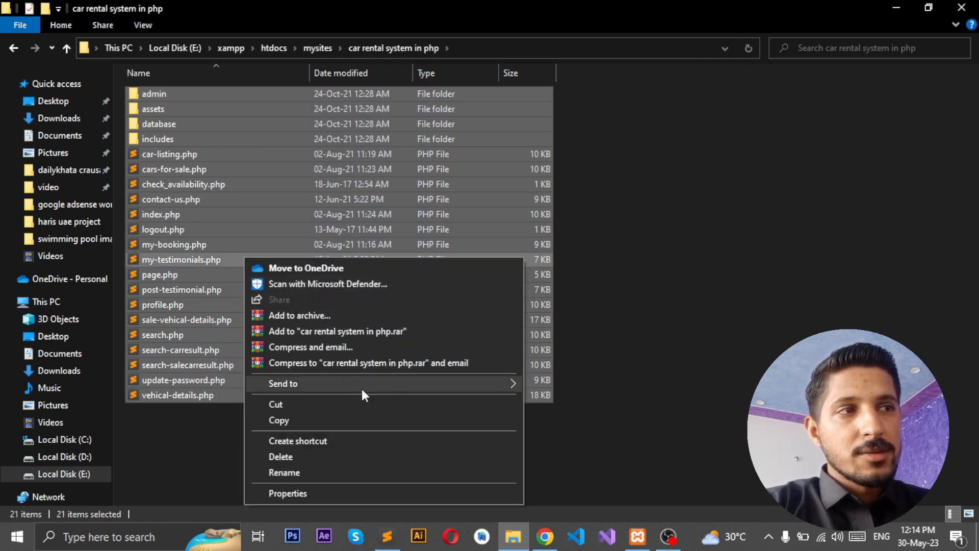
mouse_move(363, 386)
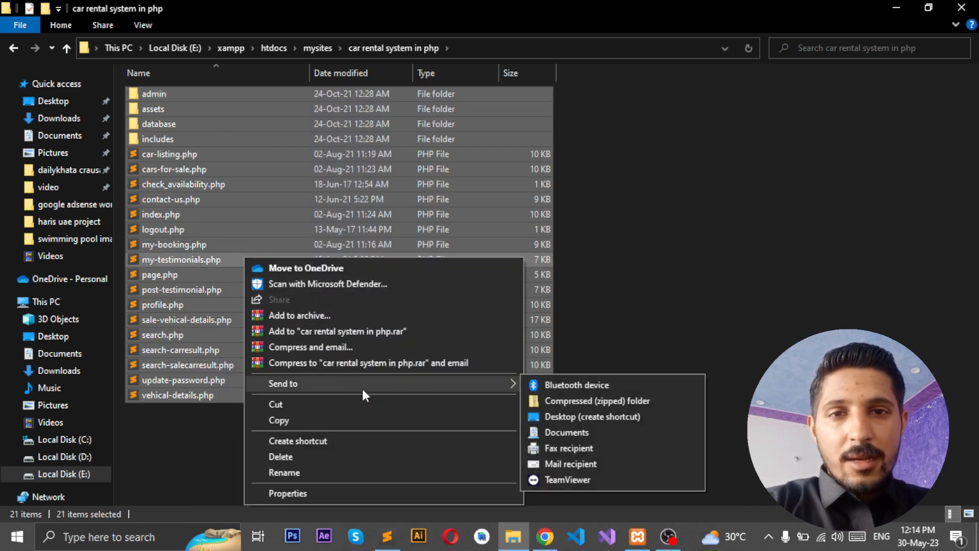
click(580, 402)
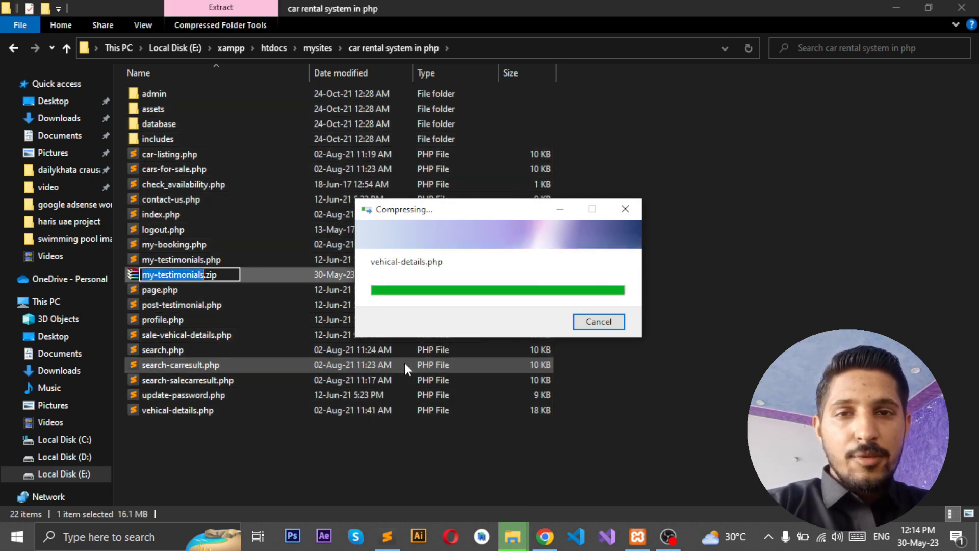
click(317, 271)
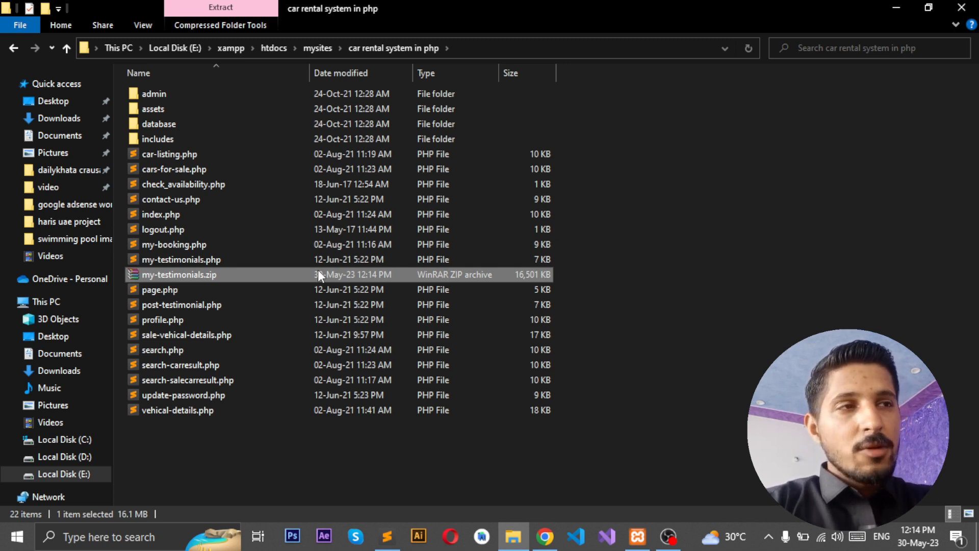
Step: Paste my-testimonials.zip into the Downloads folder next to carrental.sql
click(56, 121)
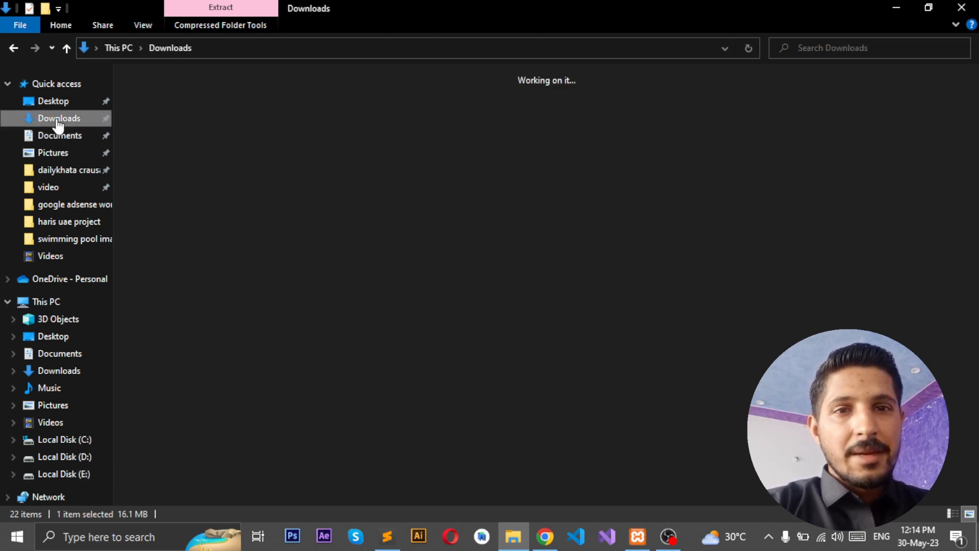
click(243, 140)
key(ctrl+v)
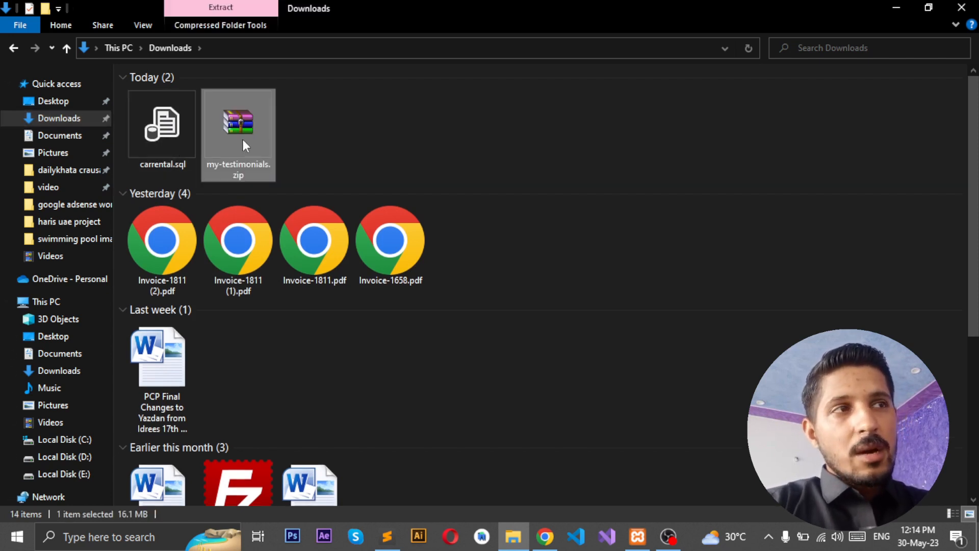
click(382, 149)
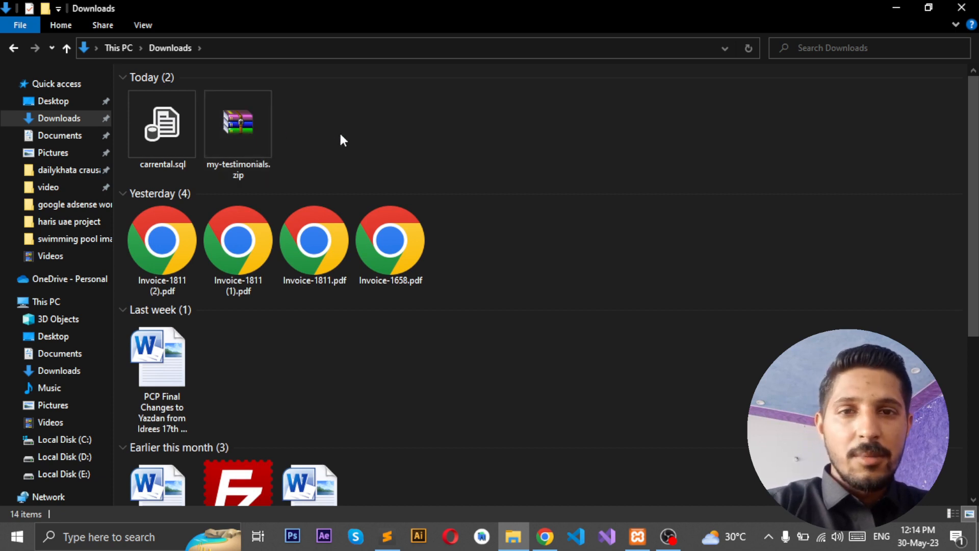
Step: In cPanel, preview craftingcrop.com in a new tab to confirm it shows an empty index
key(alt+Tab)
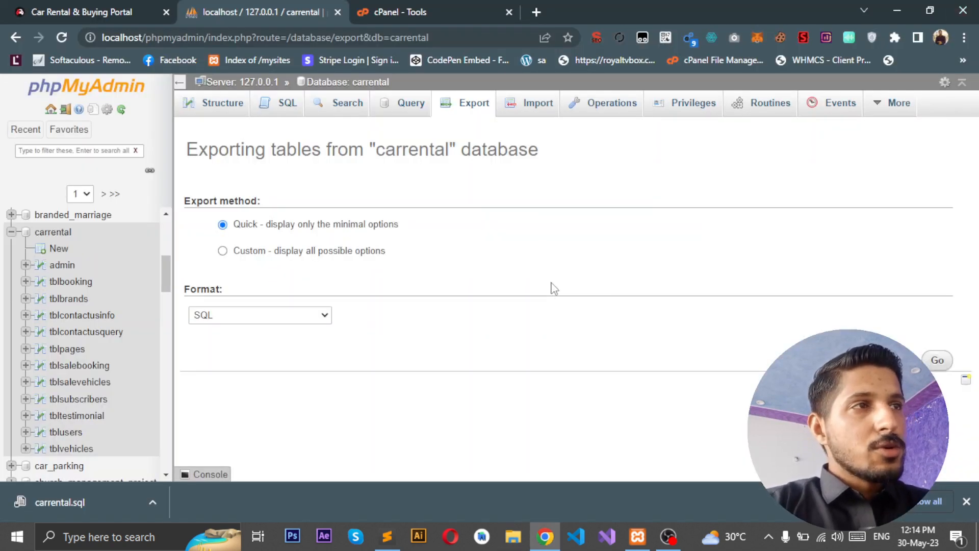
click(453, 10)
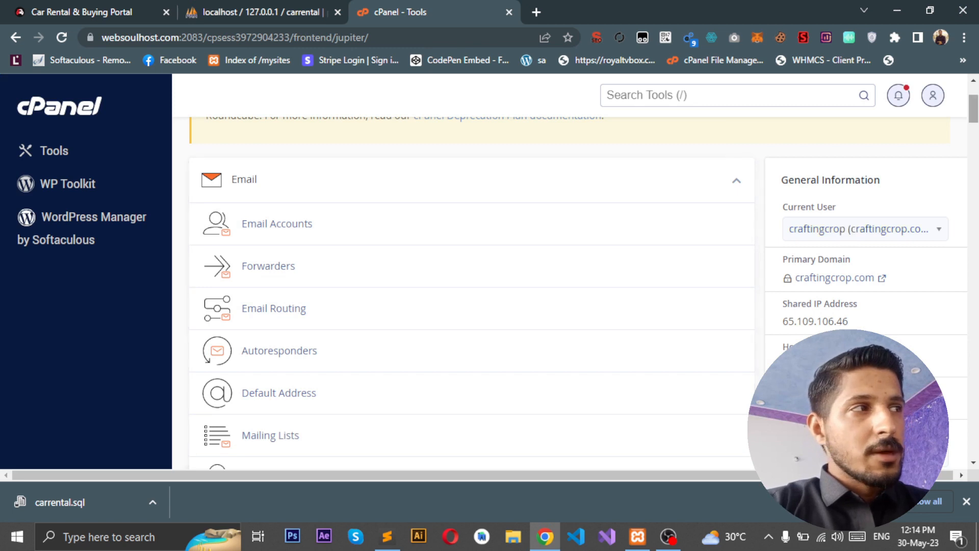
scroll(848, 230, up, 3)
scroll(848, 398, down, 1)
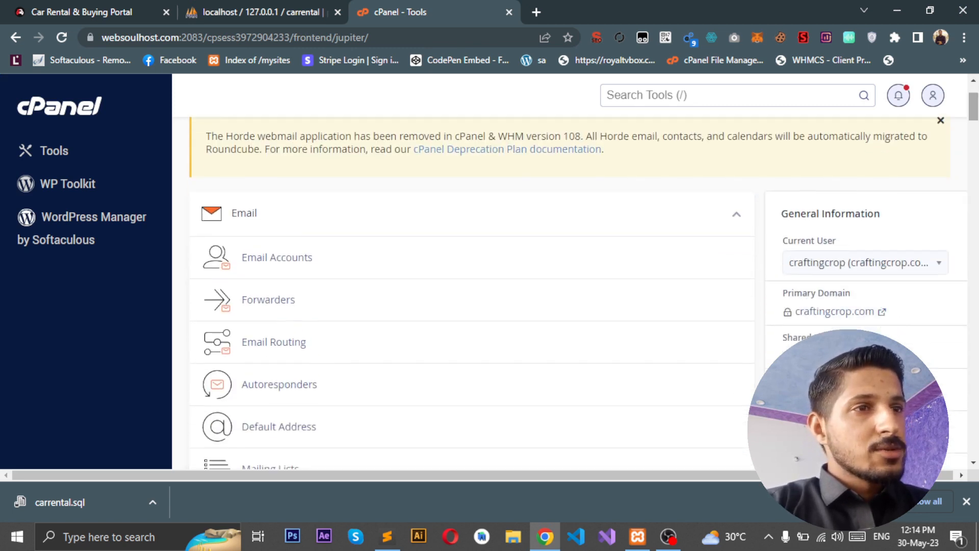
click(967, 501)
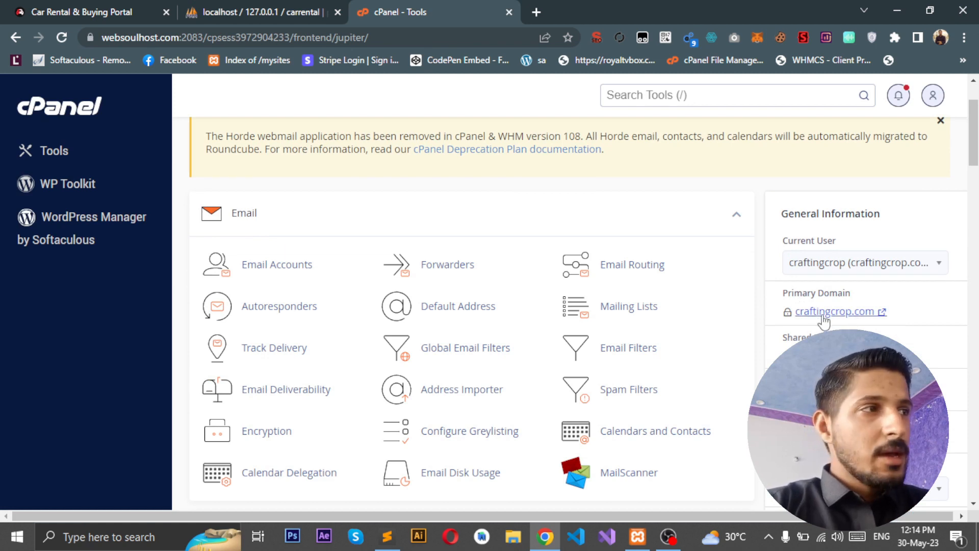
click(867, 322)
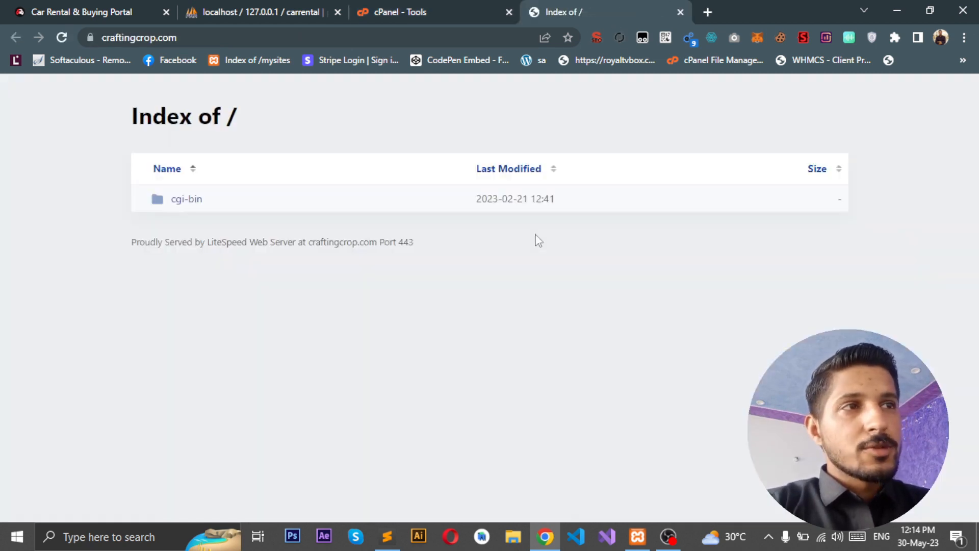
click(438, 12)
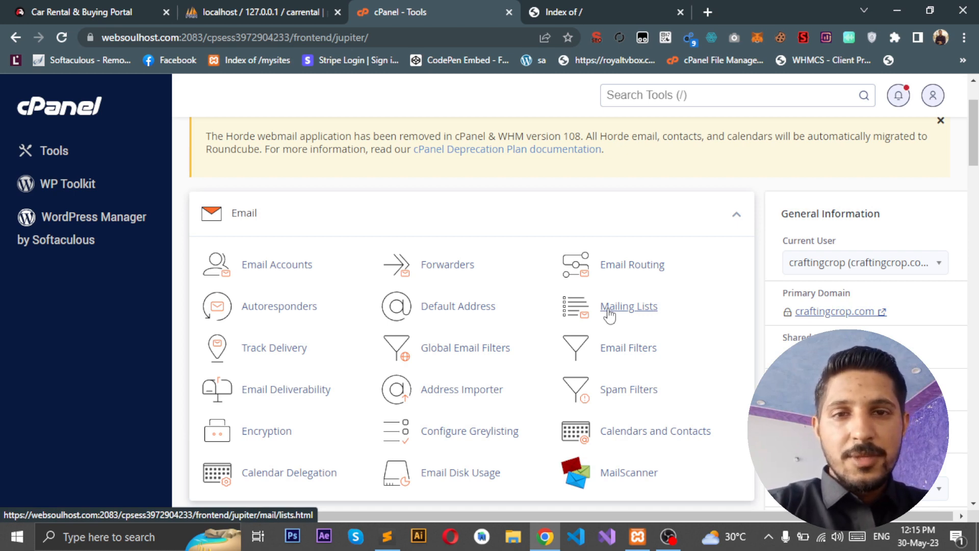
Step: Search cPanel tools for 'domains' and open the Domains page
click(645, 95)
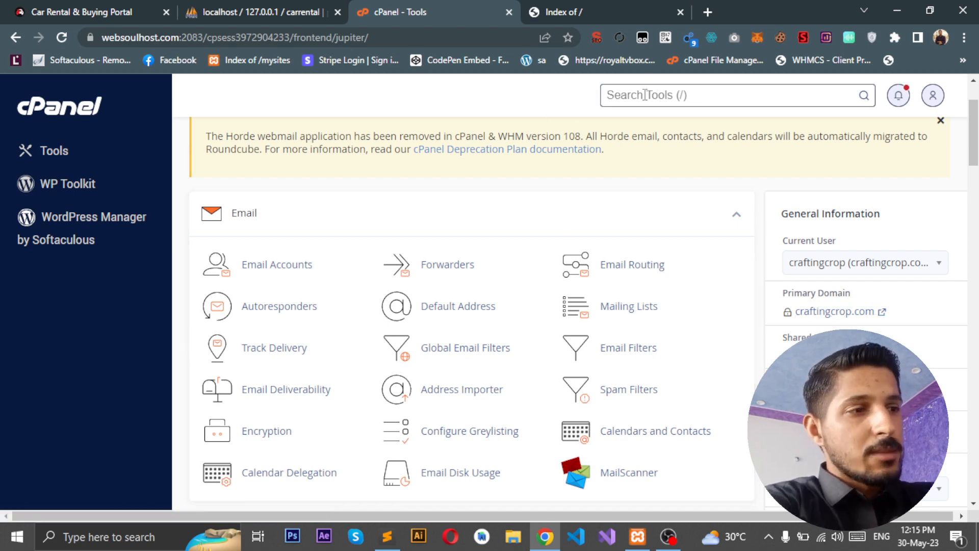
text(doains)
click(610, 175)
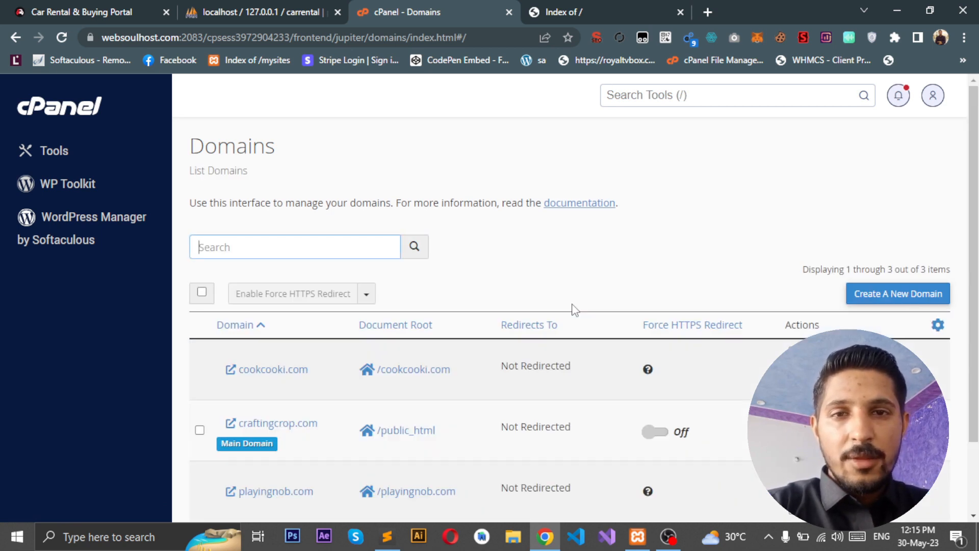
Step: From the Domains list, open craftingcrop.com's /public_html folder in File Manager
scroll(306, 311, down, 2)
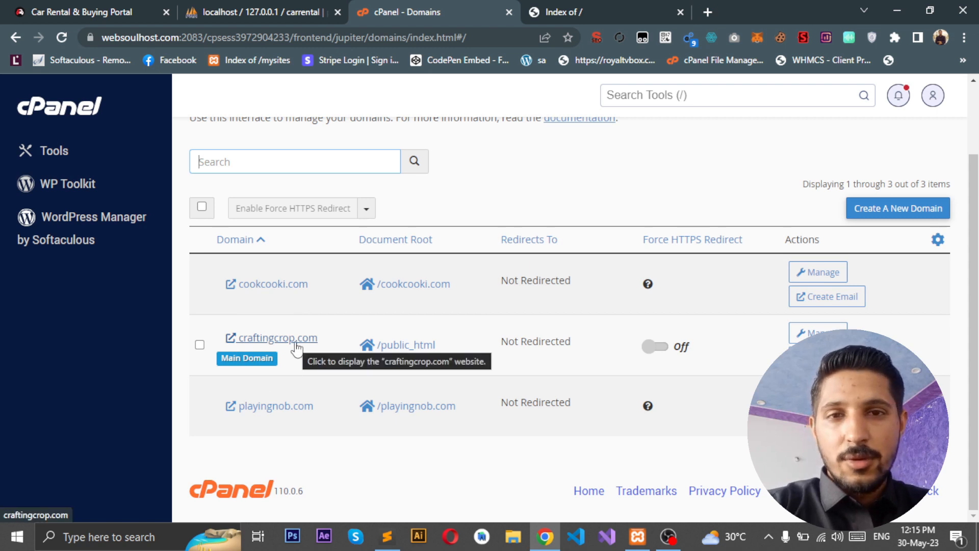
click(239, 359)
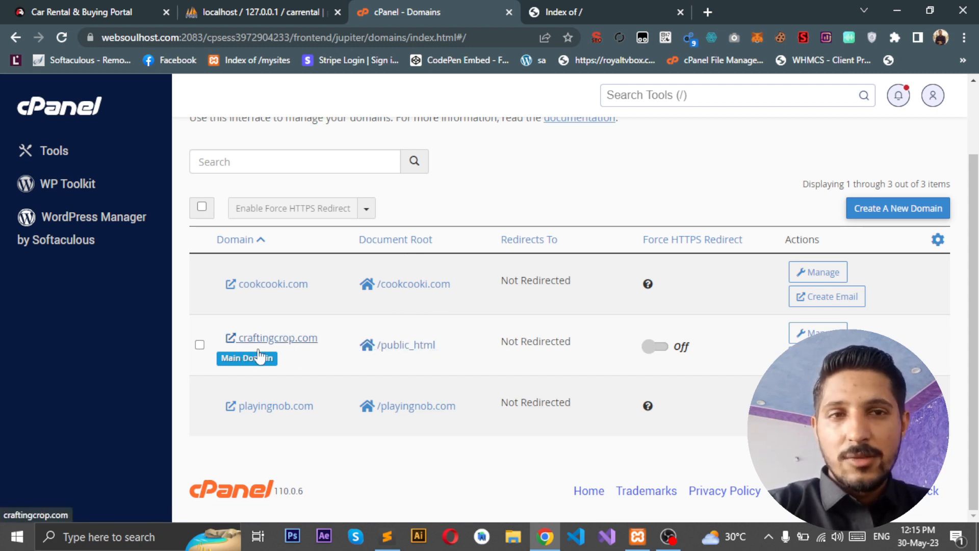
click(380, 350)
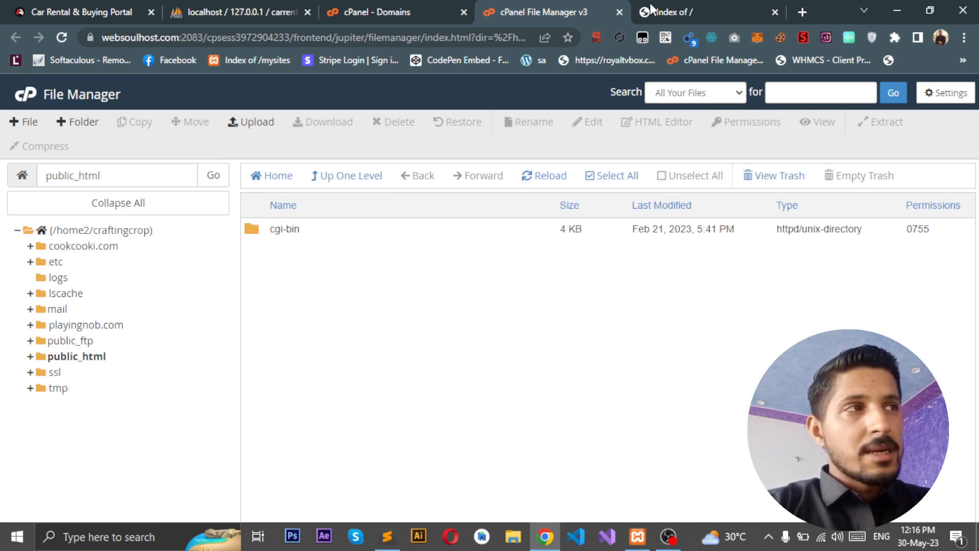
click(619, 12)
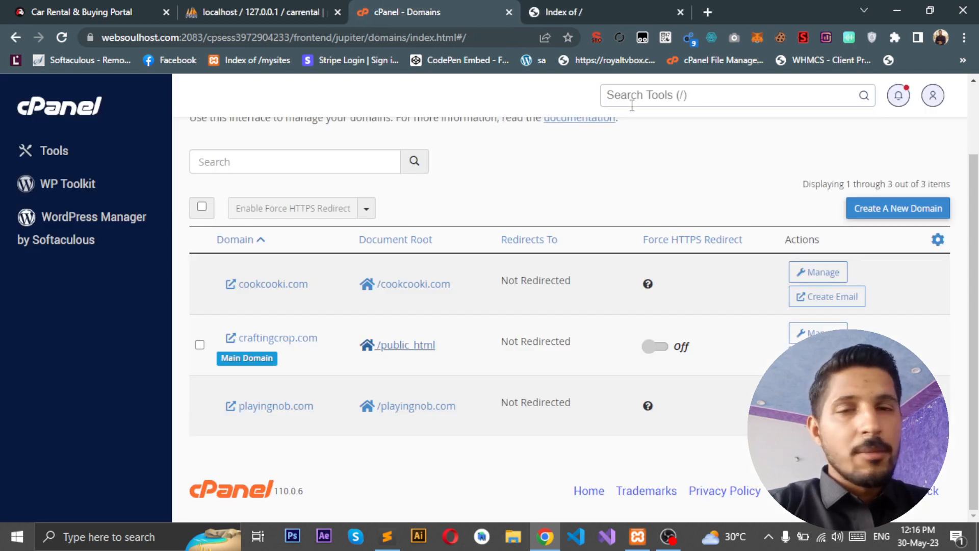
click(689, 95)
text(file anager)
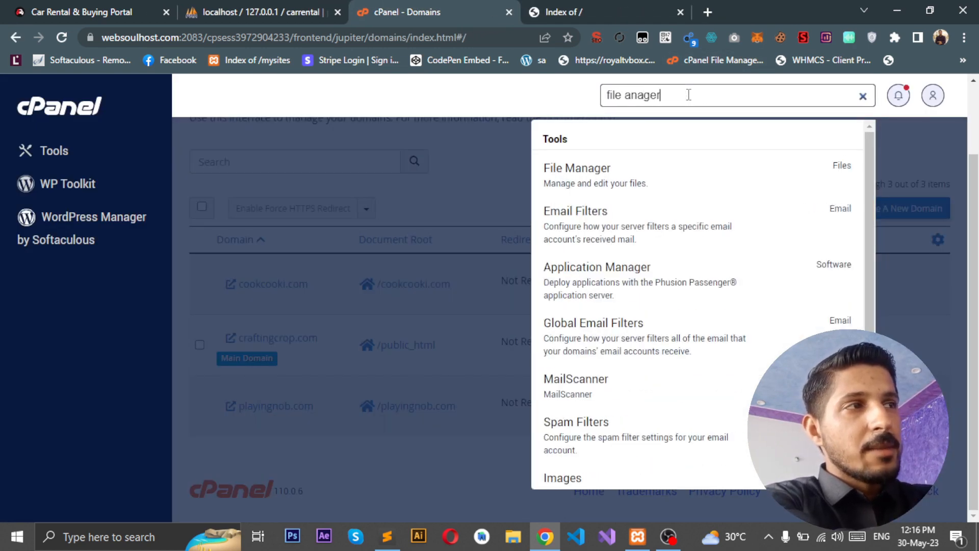
click(582, 185)
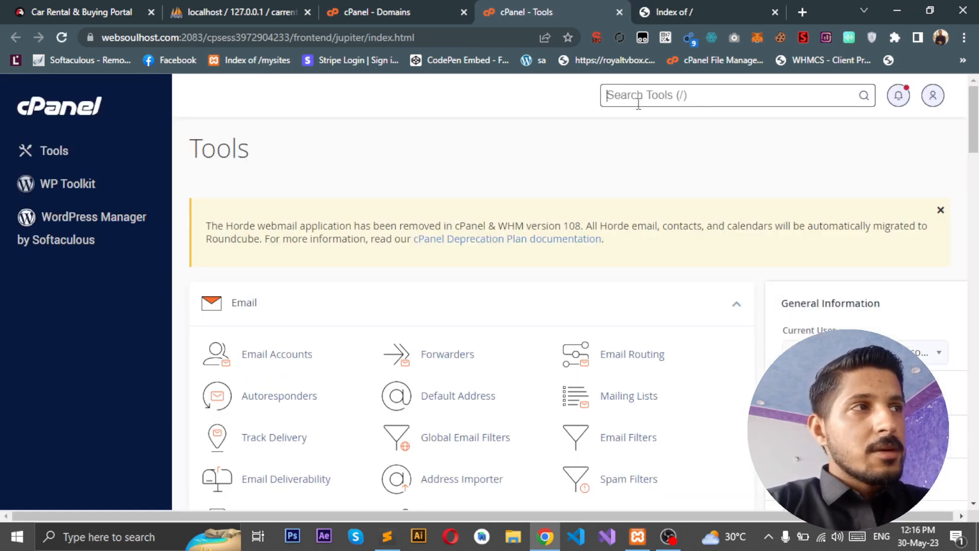
click(638, 97)
text(file manage)
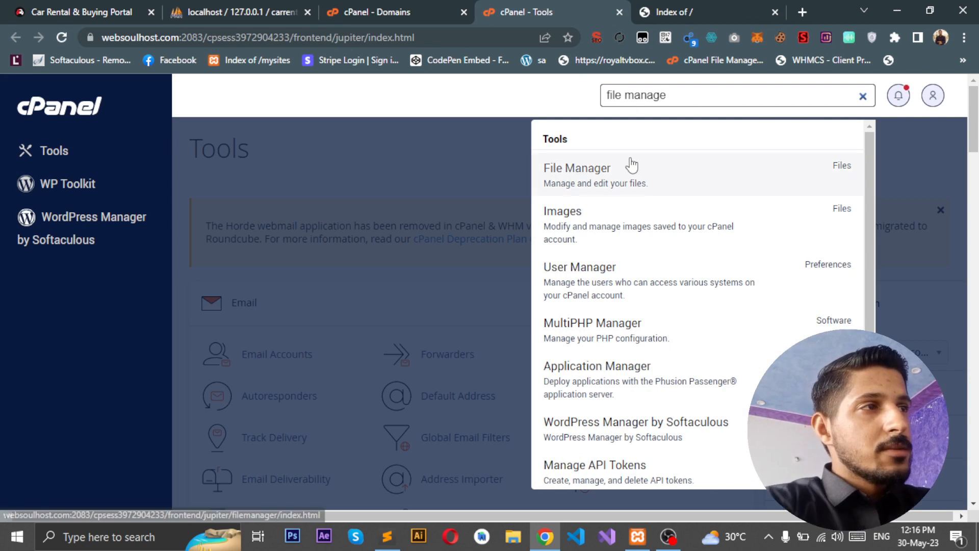
click(631, 166)
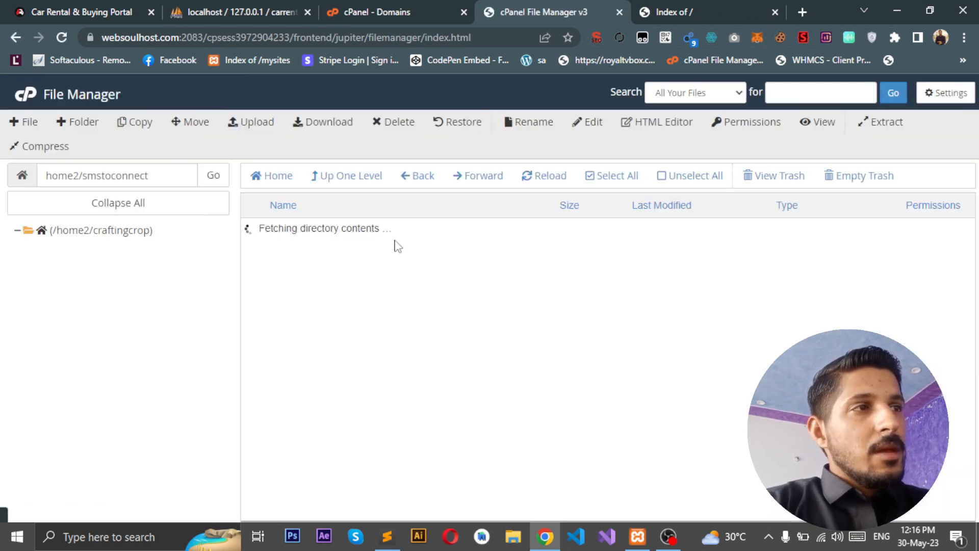
click(76, 356)
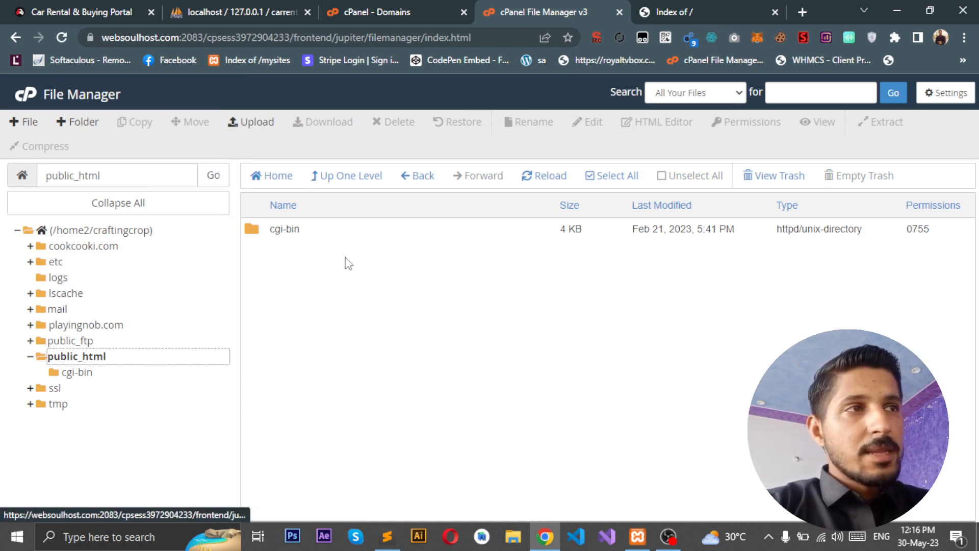
click(715, 12)
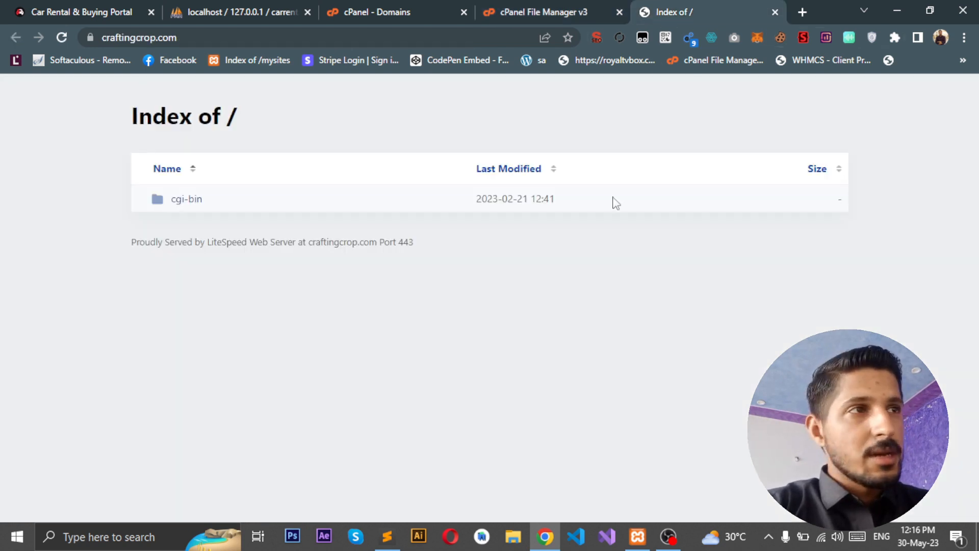
click(61, 38)
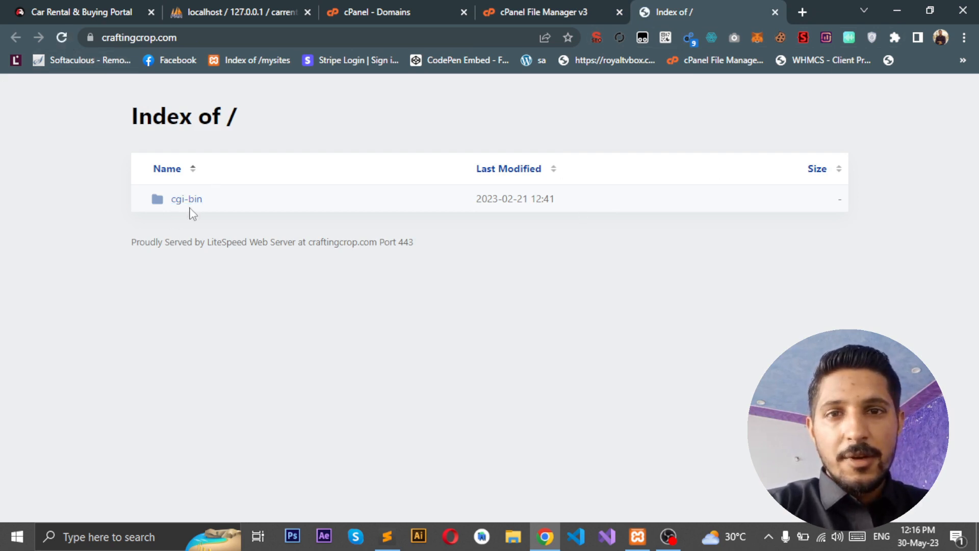
click(602, 11)
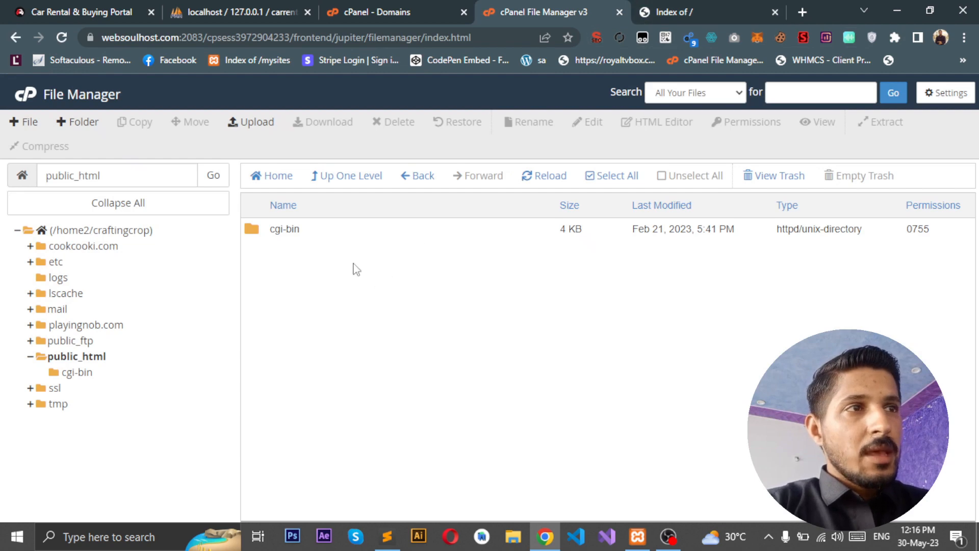
Step: Permanently delete the cgi-bin folder from public_html, skipping the trash
click(290, 229)
right_click(291, 236)
click(320, 327)
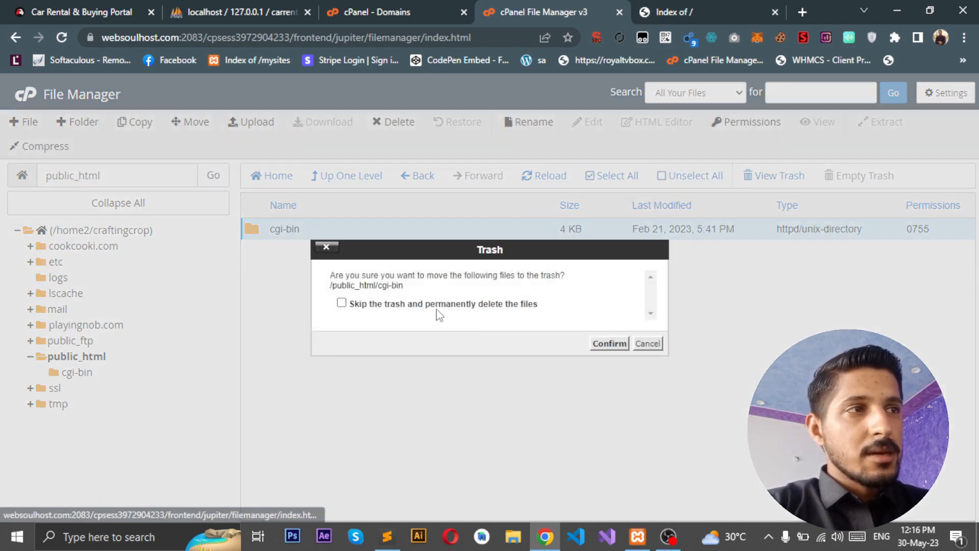
click(439, 305)
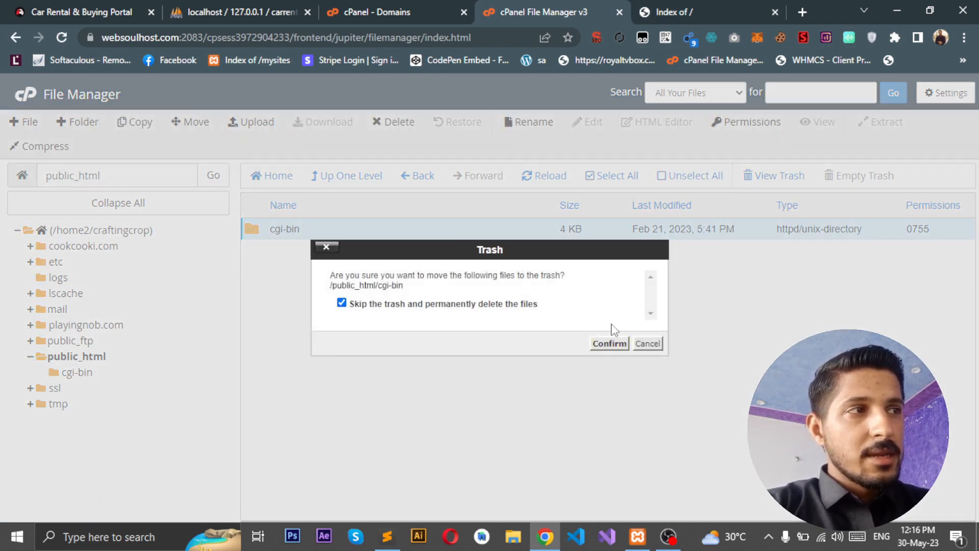
click(610, 343)
click(533, 178)
Step: Refresh the File Manager and live site listings, then go to the public_html Upload page
click(674, 12)
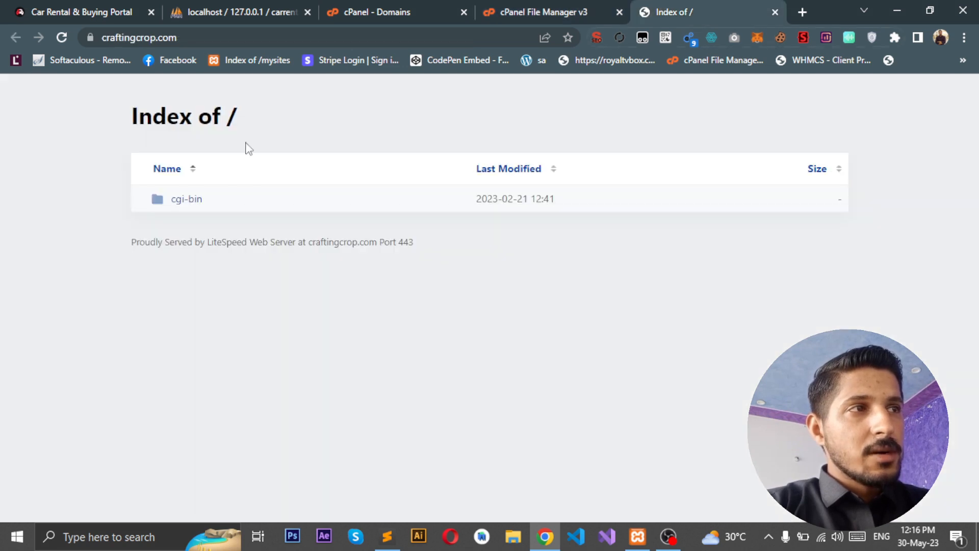
click(62, 38)
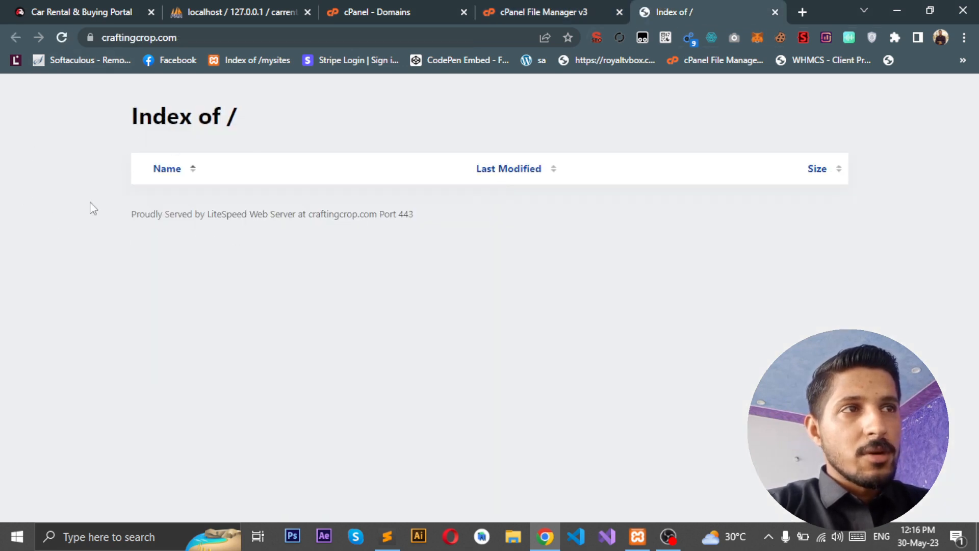
click(540, 11)
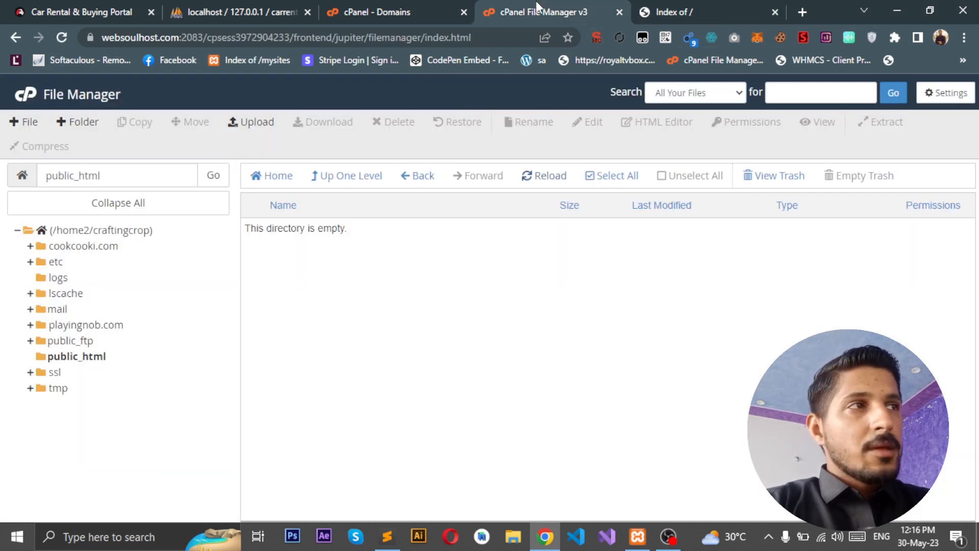
click(253, 122)
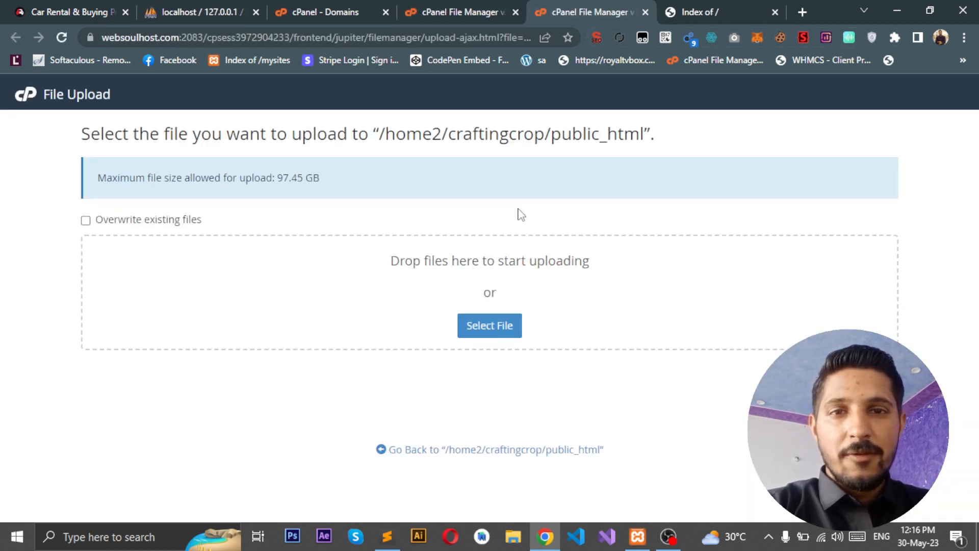
Step: Upload my-testimonials.zip from Downloads into public_html, returning to the Domains tab while it runs
click(500, 327)
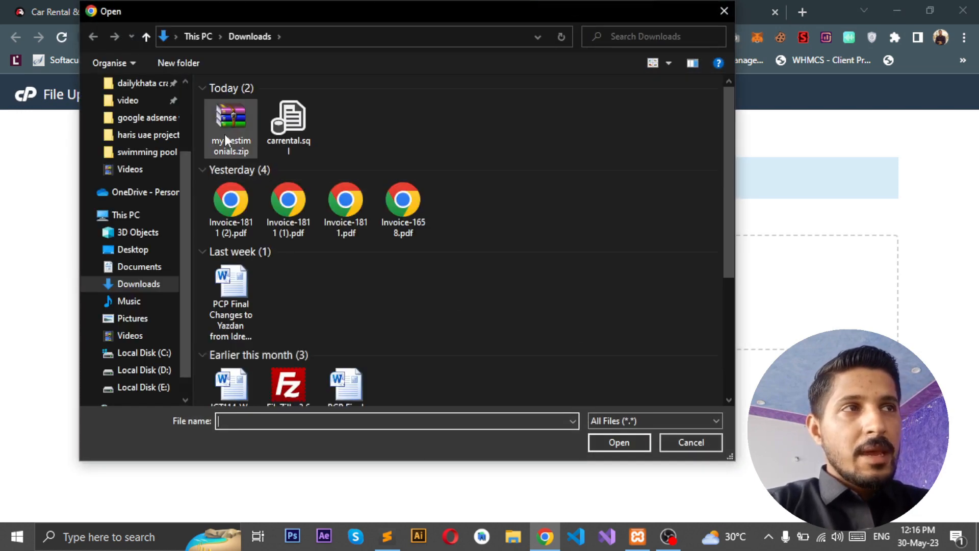
click(224, 134)
double_click(234, 136)
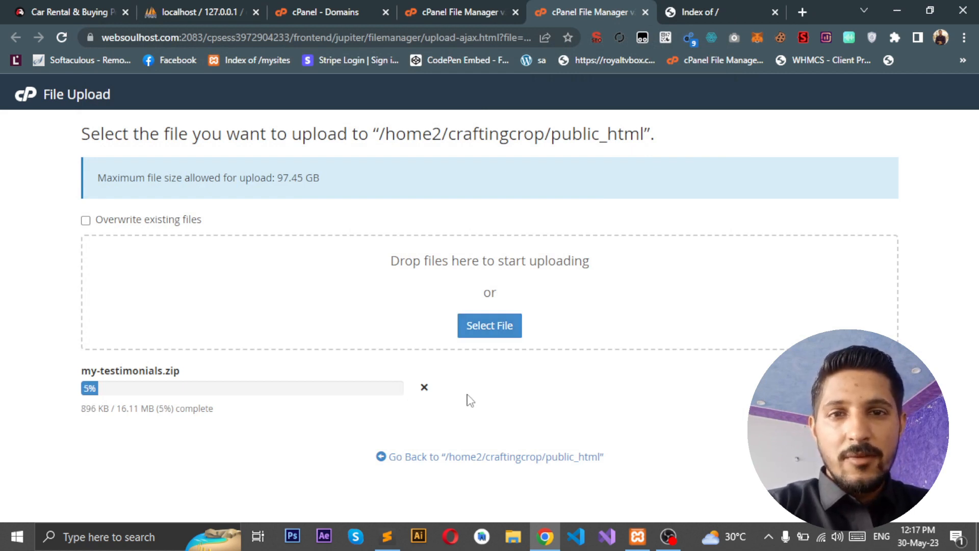
click(485, 12)
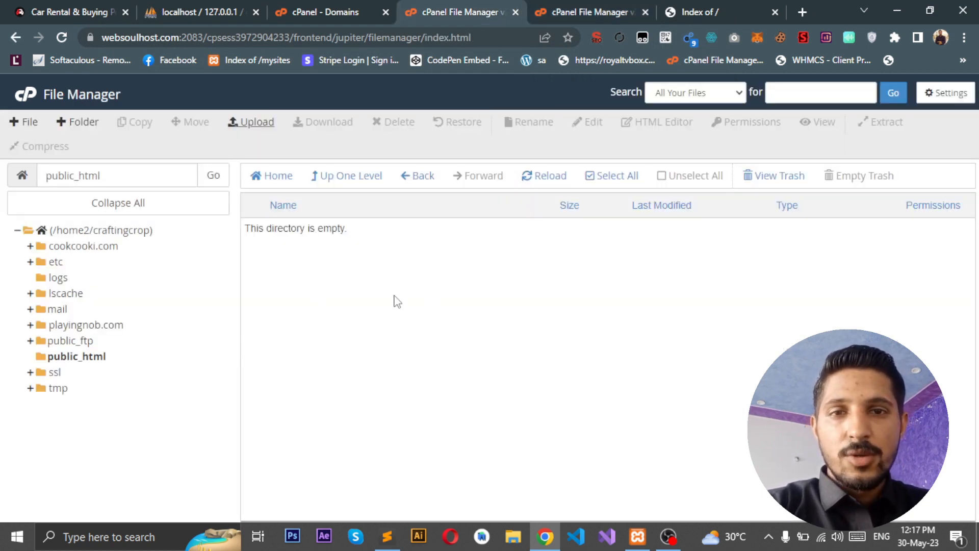
click(581, 12)
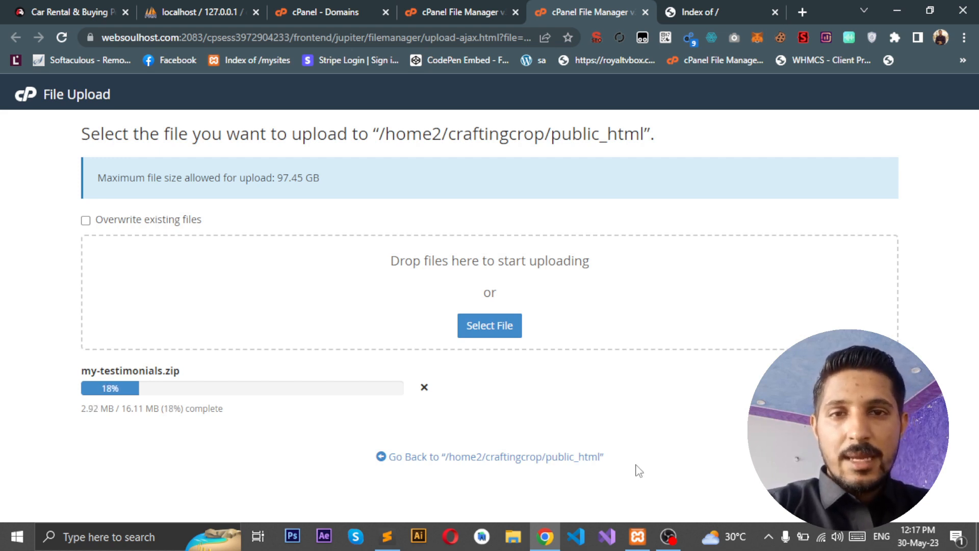
click(337, 12)
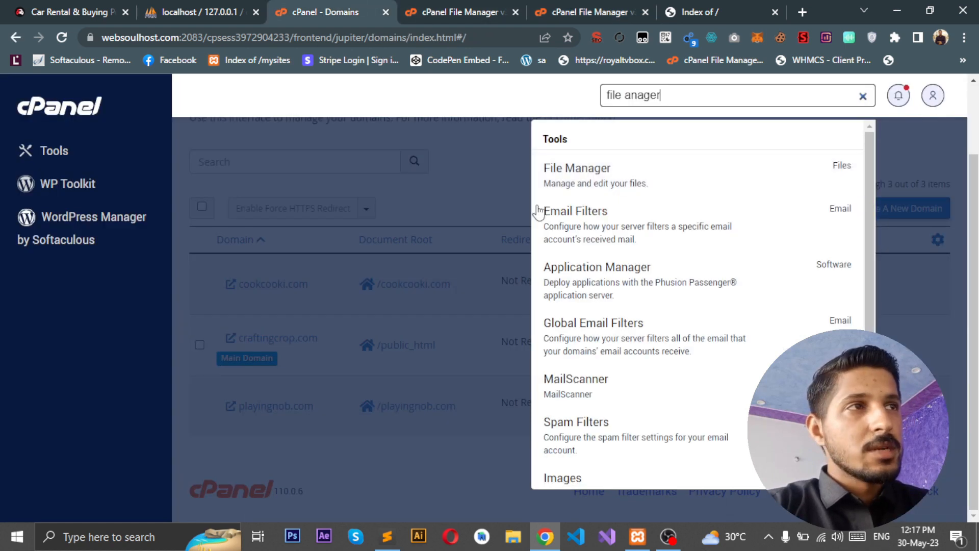
Step: Search the cPanel tools for 'mysql data' and open MySQL® Databases
drag(625, 95, 693, 92)
key(ctrl+a)
key(BackSpace)
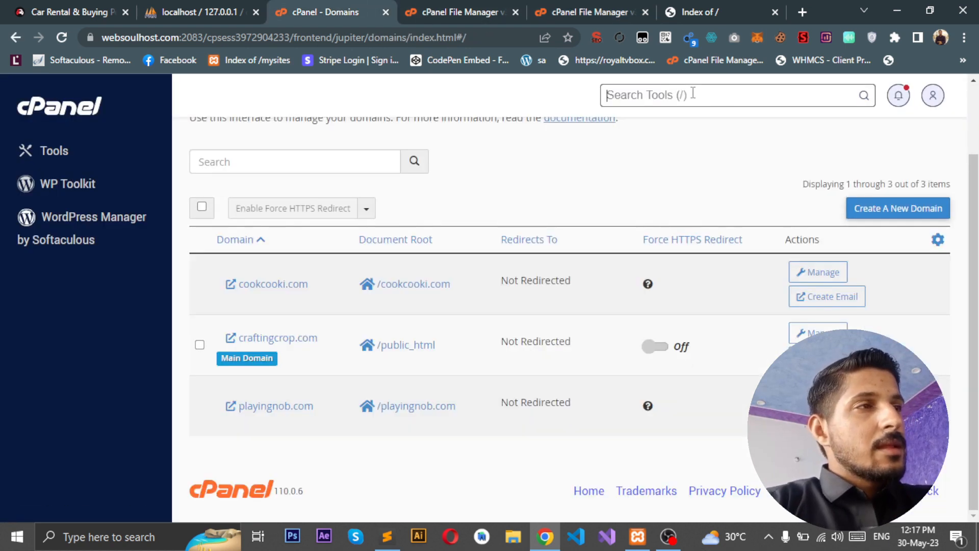
text(mysql data)
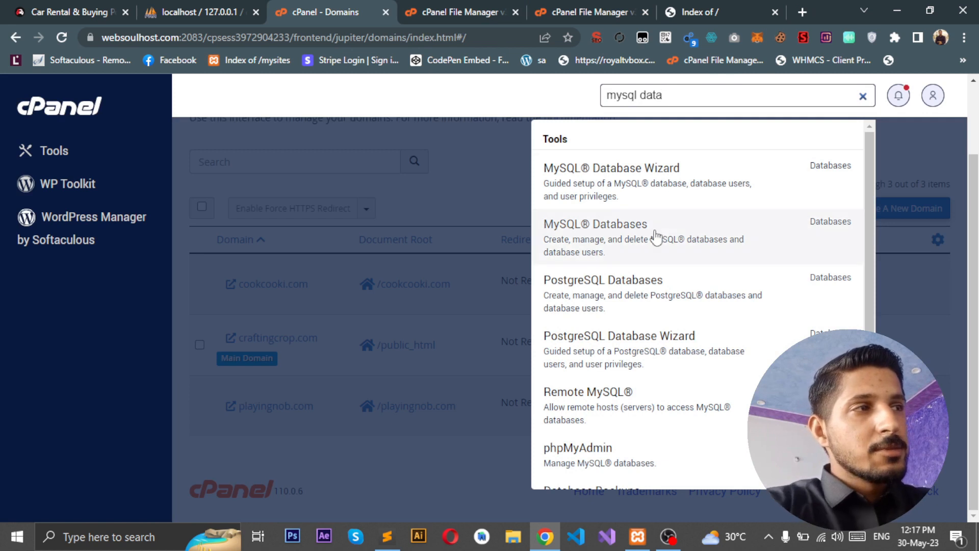
click(600, 235)
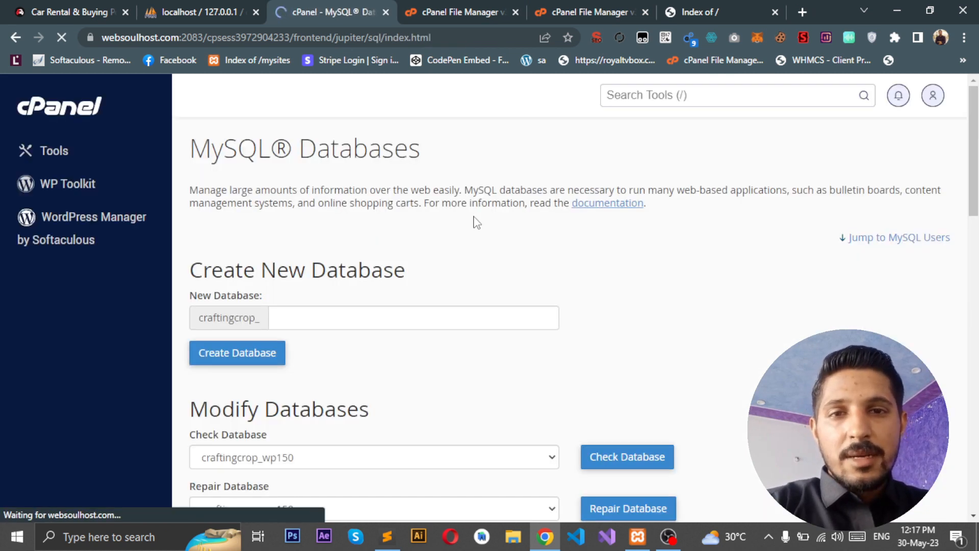
Step: Create a new database named db, producing craftingcrop_db, then go back to the list
drag(974, 189, 975, 249)
scroll(937, 189, up, 3)
click(550, 238)
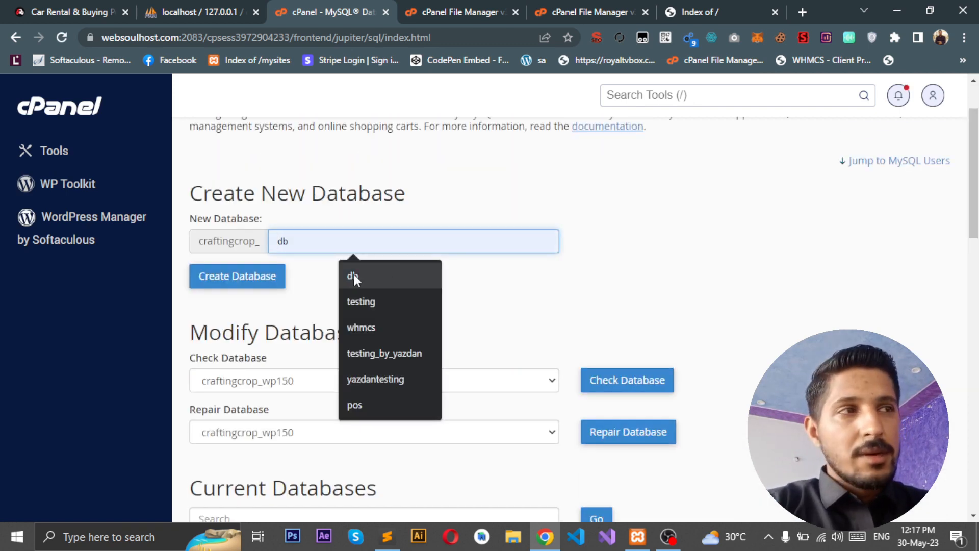
click(353, 275)
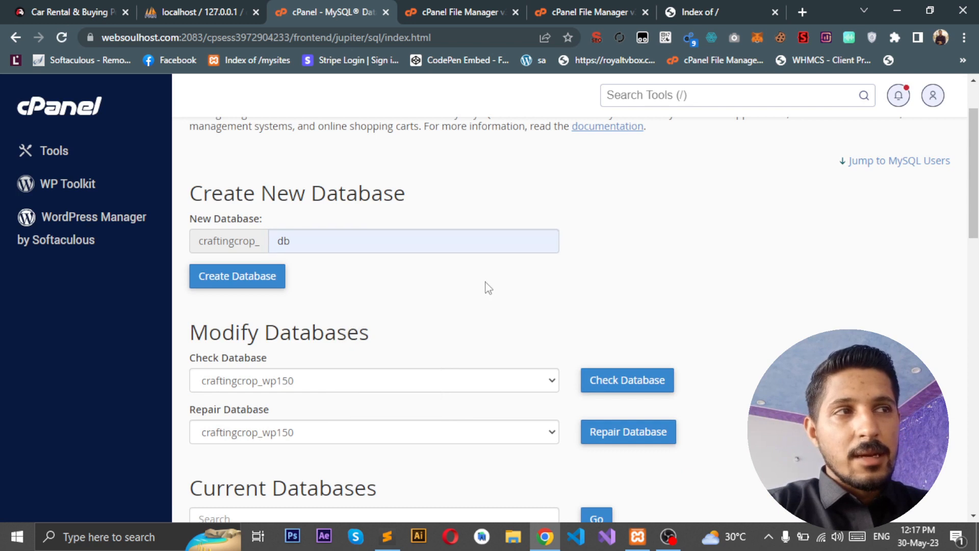
double_click(289, 242)
click(305, 241)
click(314, 287)
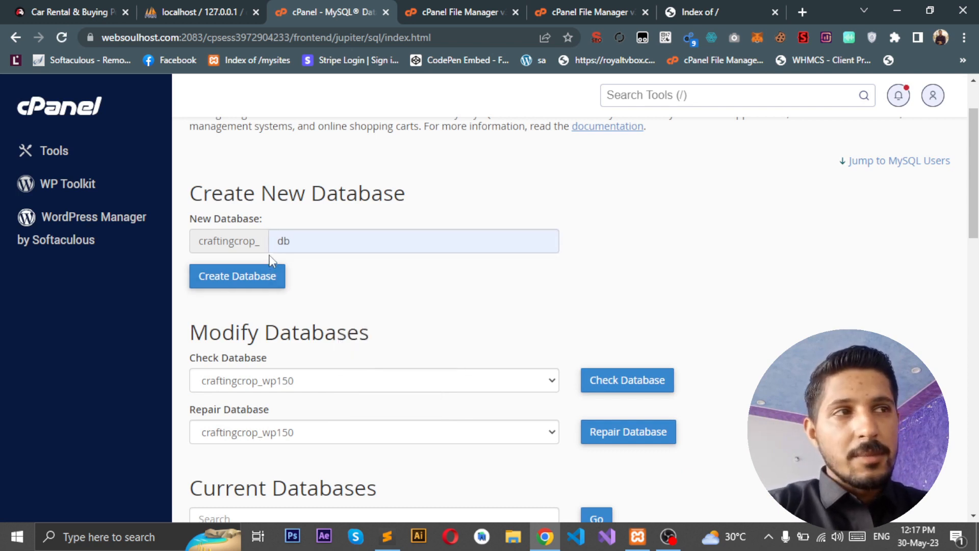
drag(262, 250, 196, 247)
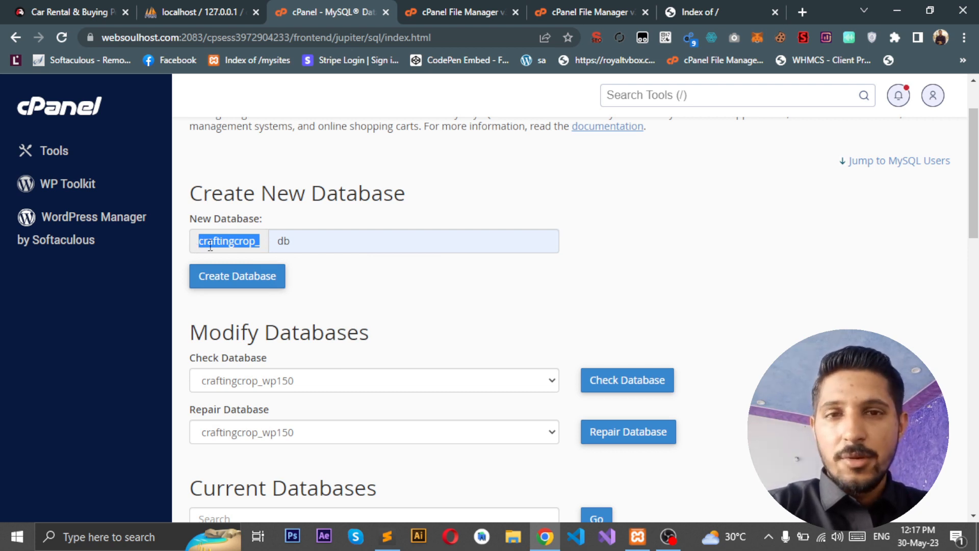
click(211, 247)
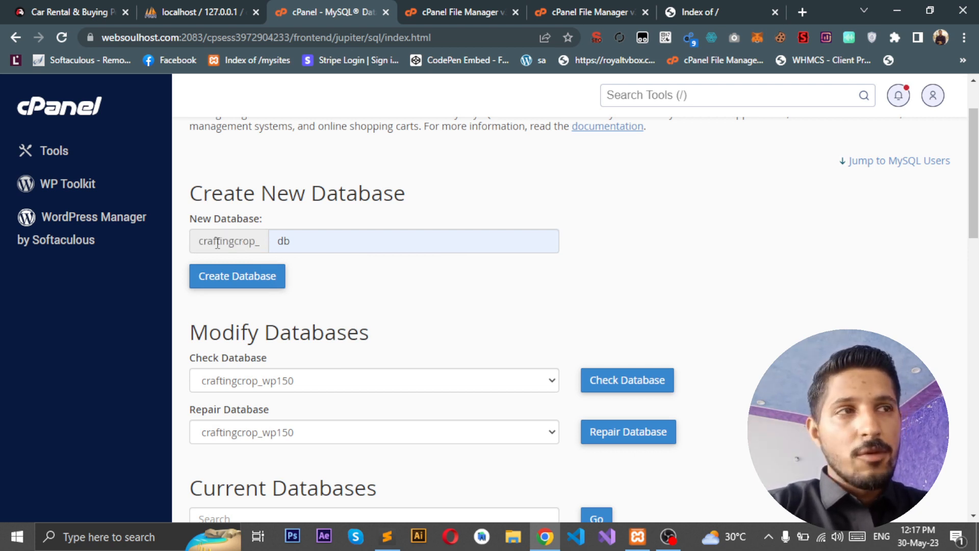
drag(198, 245, 260, 246)
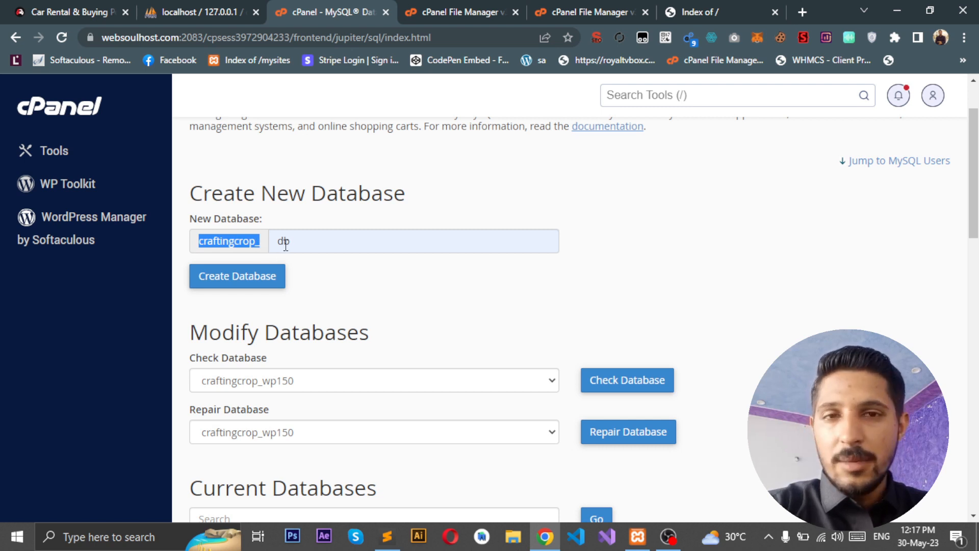
click(301, 269)
click(261, 274)
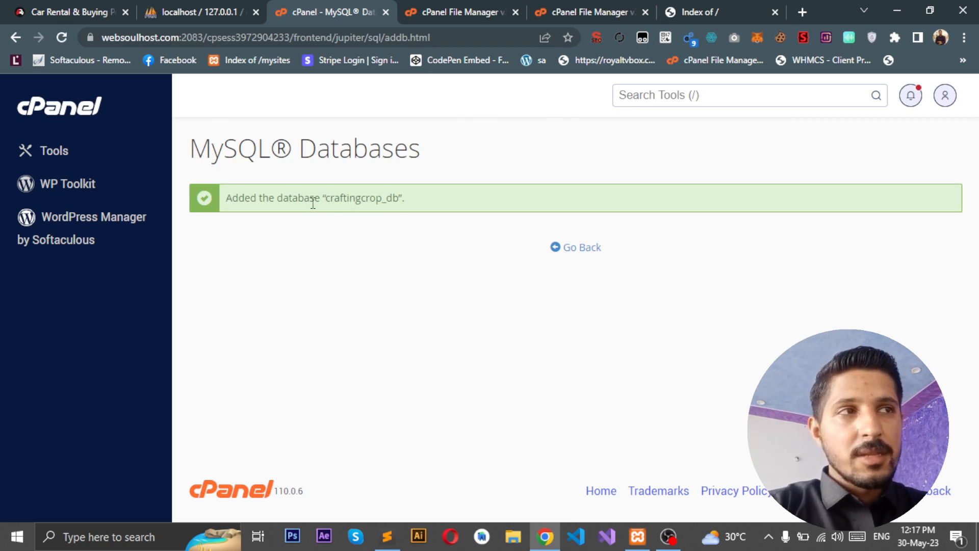
drag(227, 199, 411, 212)
click(409, 210)
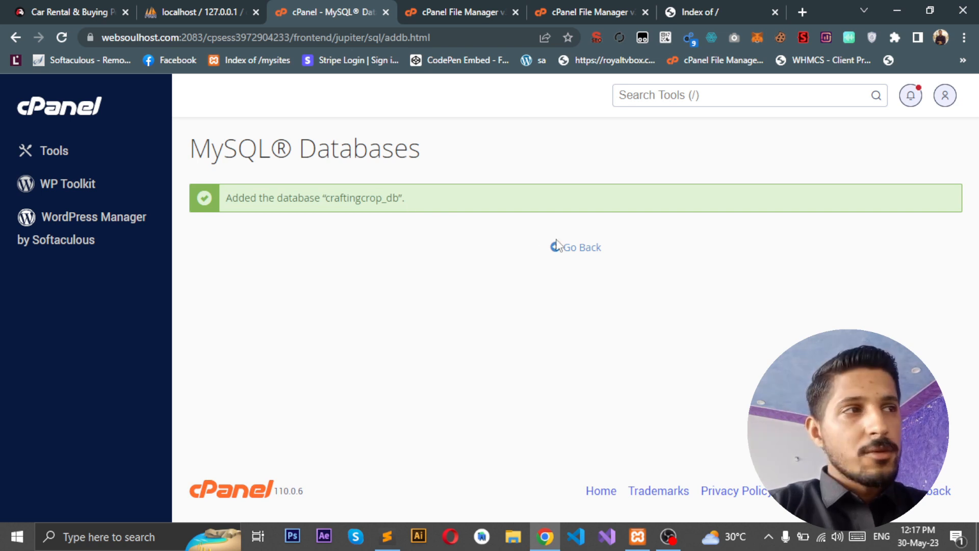
click(566, 248)
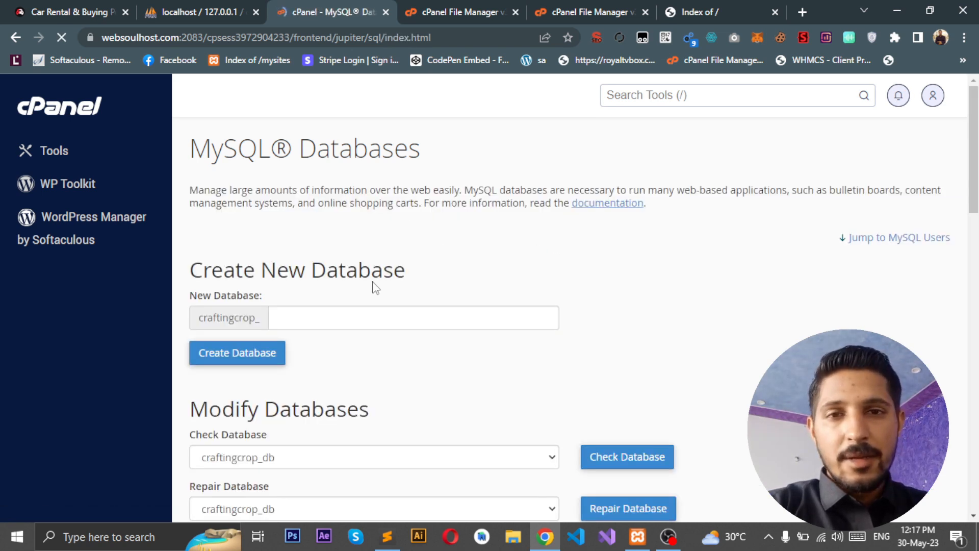
Step: Find phpMyAdmin in the tools search, open it in a new tab and select craftingcrop_db
click(674, 87)
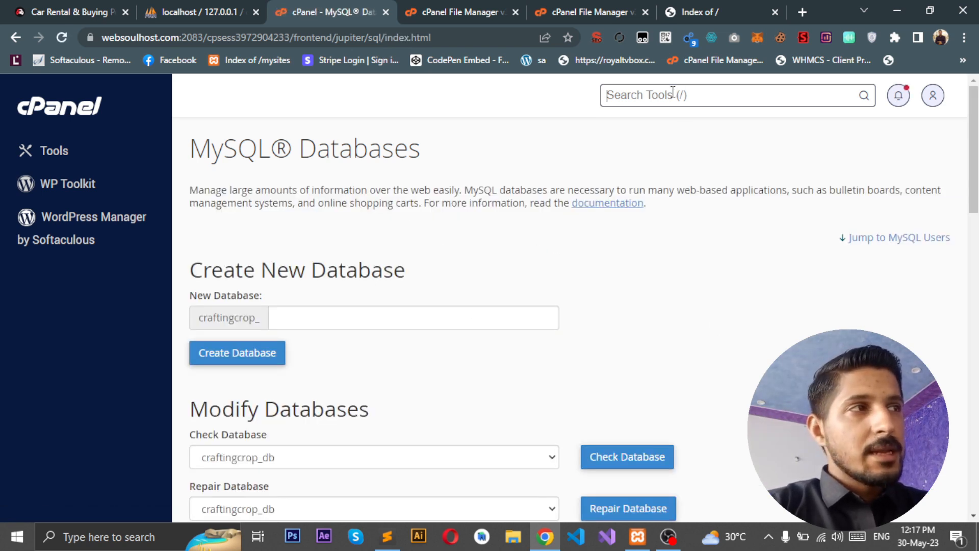
text(phpmyadmin)
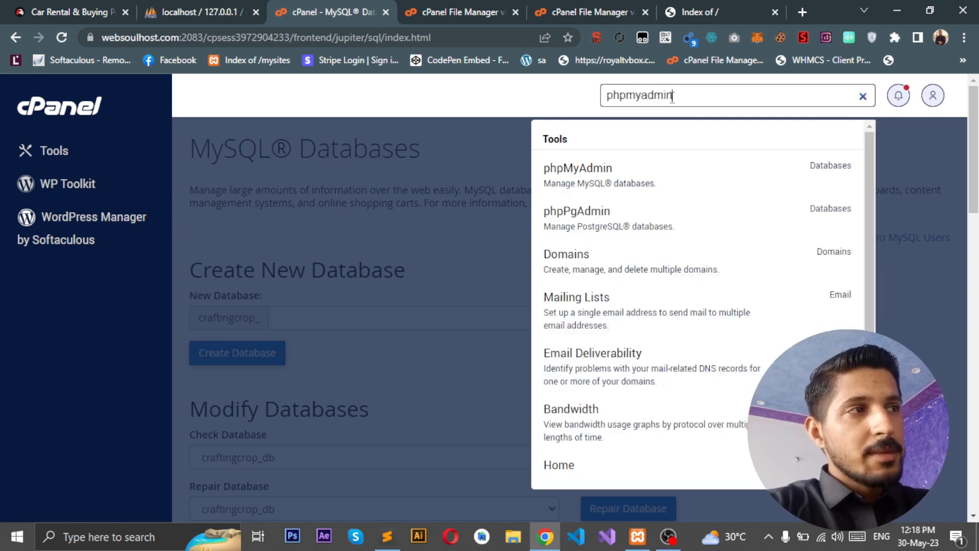
right_click(635, 166)
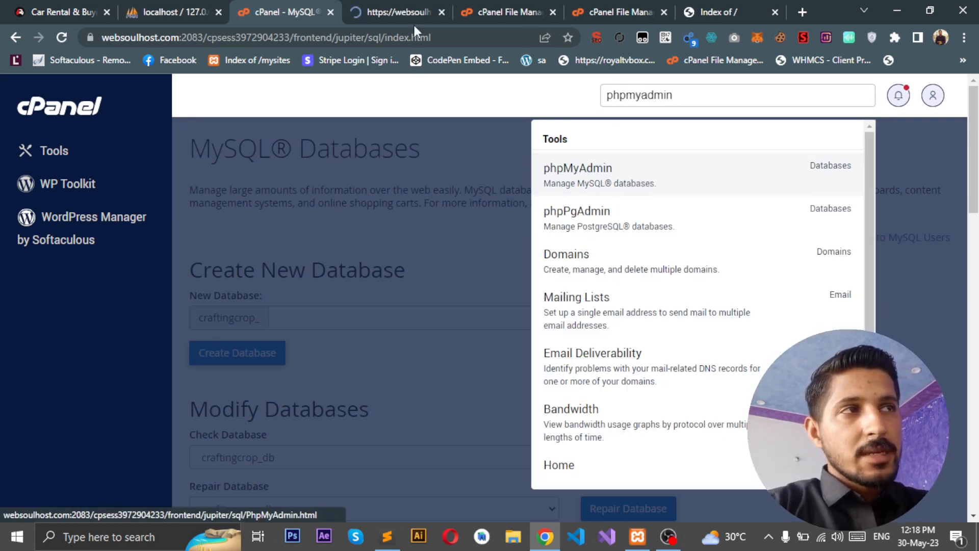
click(413, 21)
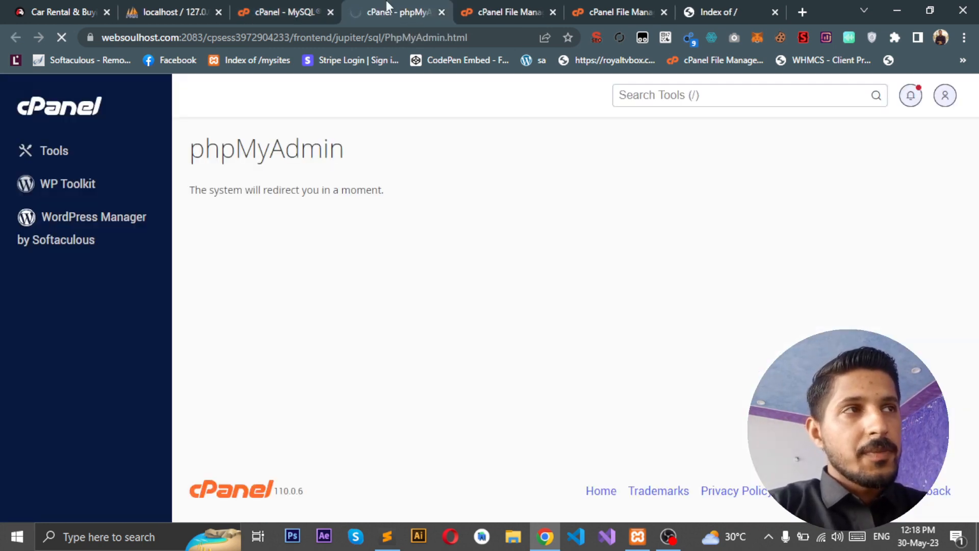
click(307, 4)
click(439, 7)
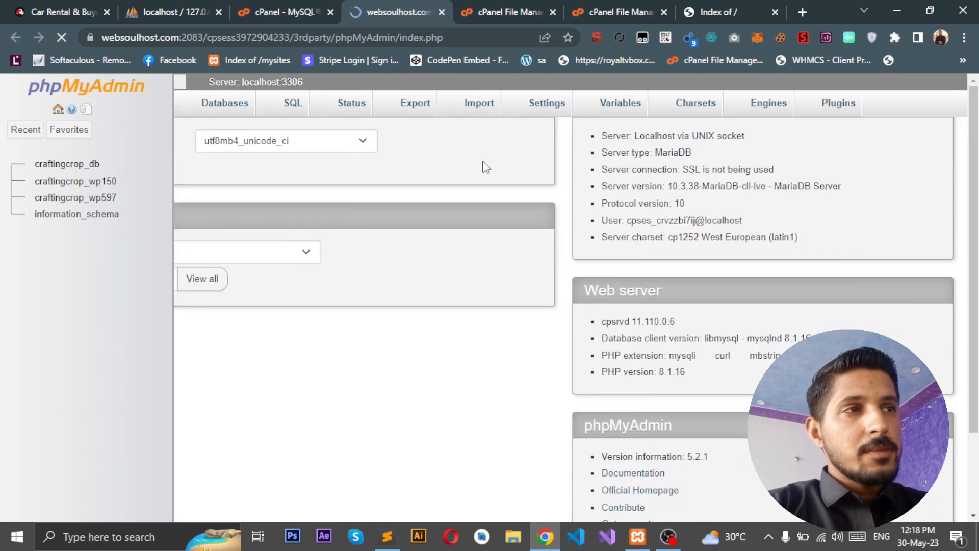
click(74, 168)
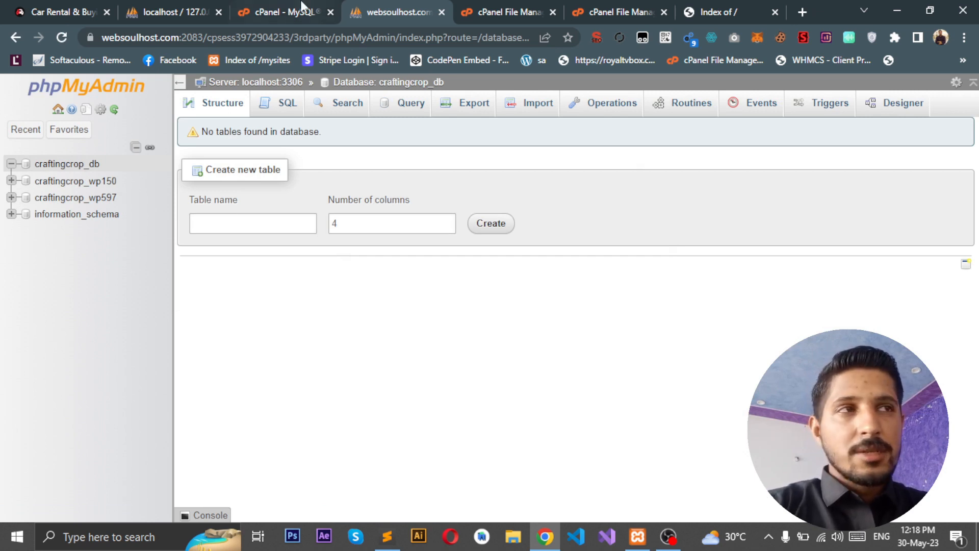
Step: Compare against the local carrental database's tables, then return to the hosted craftingcrop_db
click(185, 8)
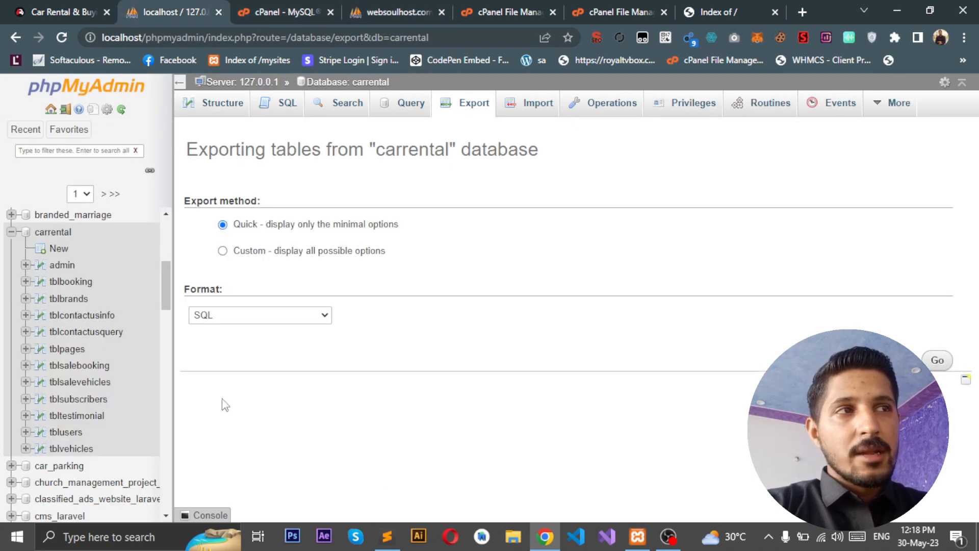
click(51, 232)
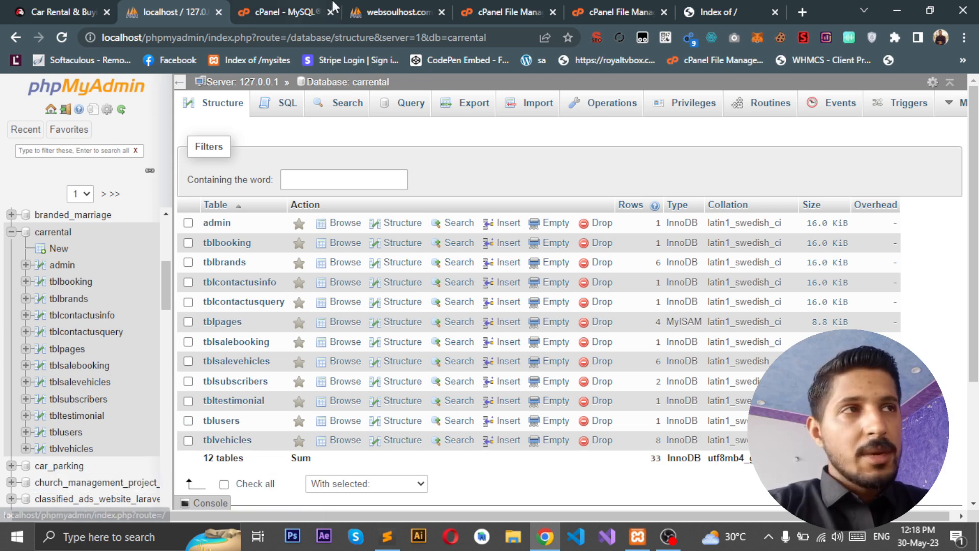
click(378, 10)
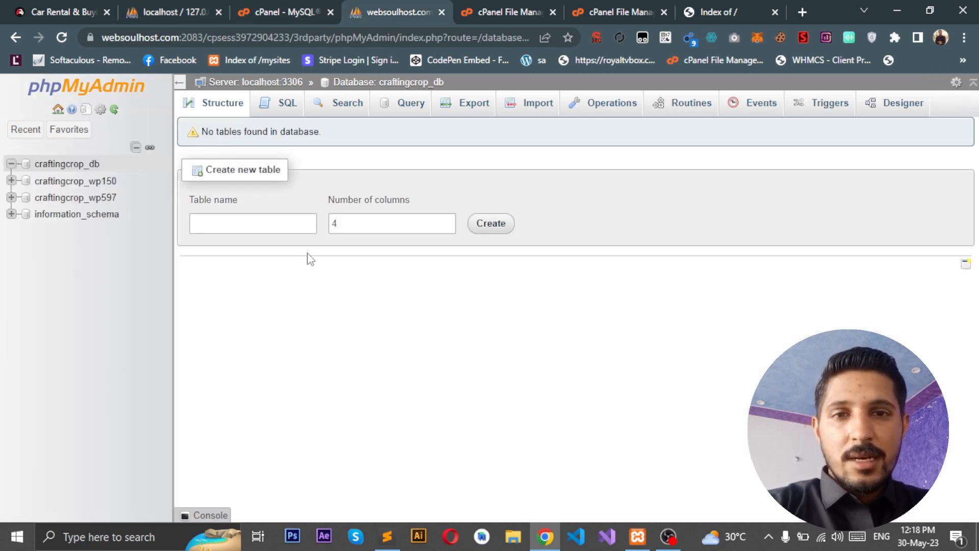
click(201, 11)
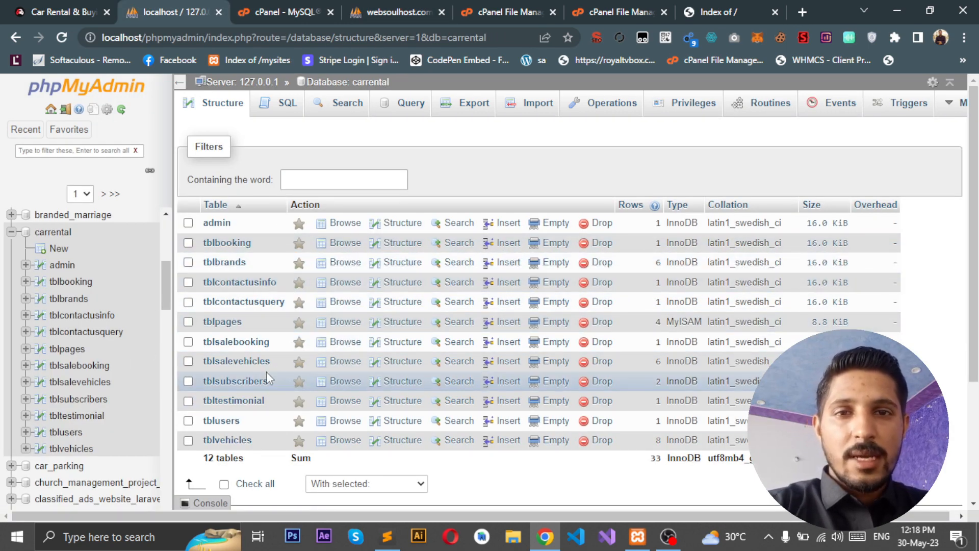
click(401, 7)
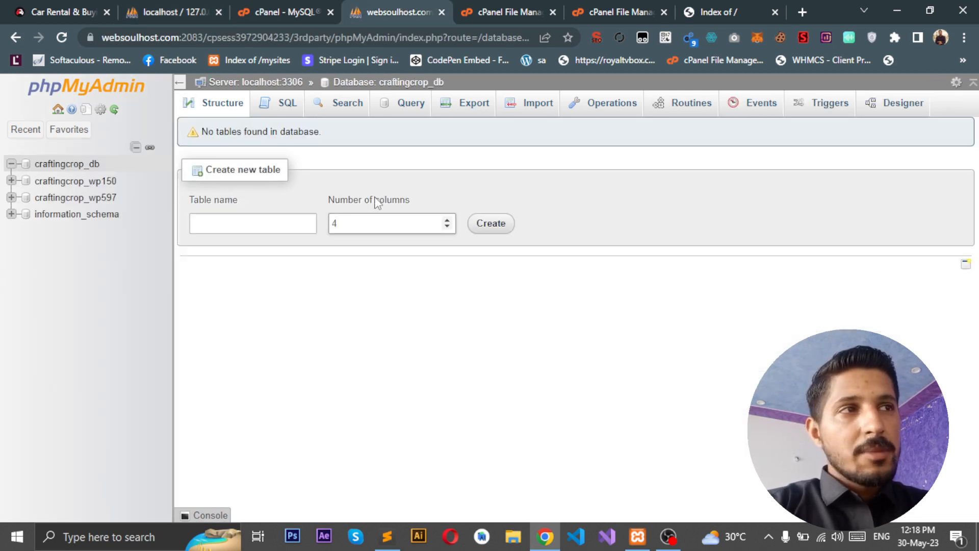
click(88, 170)
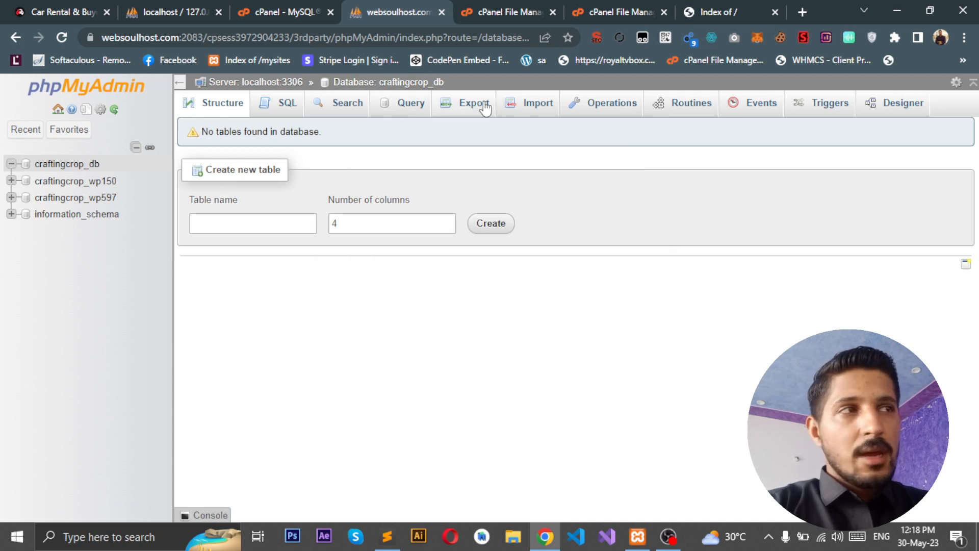
Step: Import carrental.sql from Downloads into craftingcrop_db and view its 12 new tables
click(535, 103)
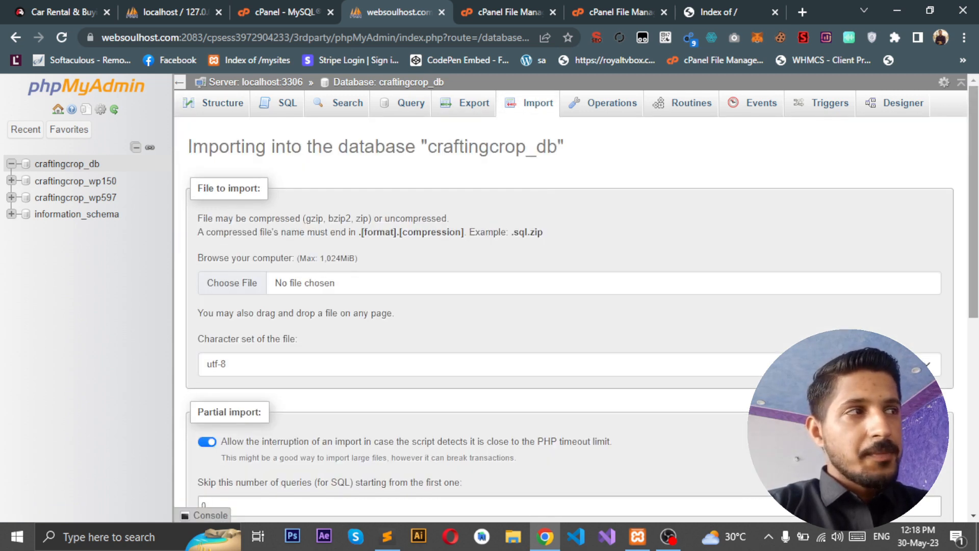
scroll(494, 280, down, 1)
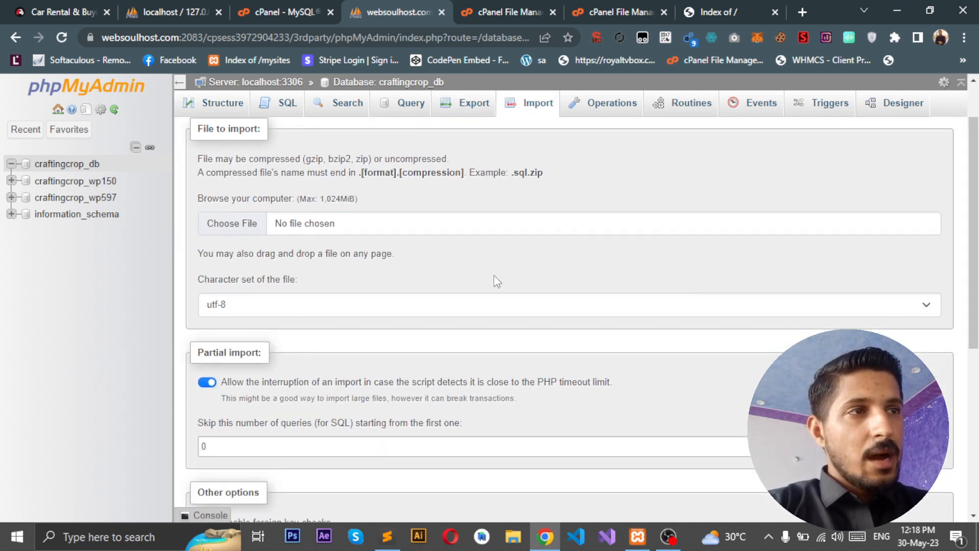
click(296, 233)
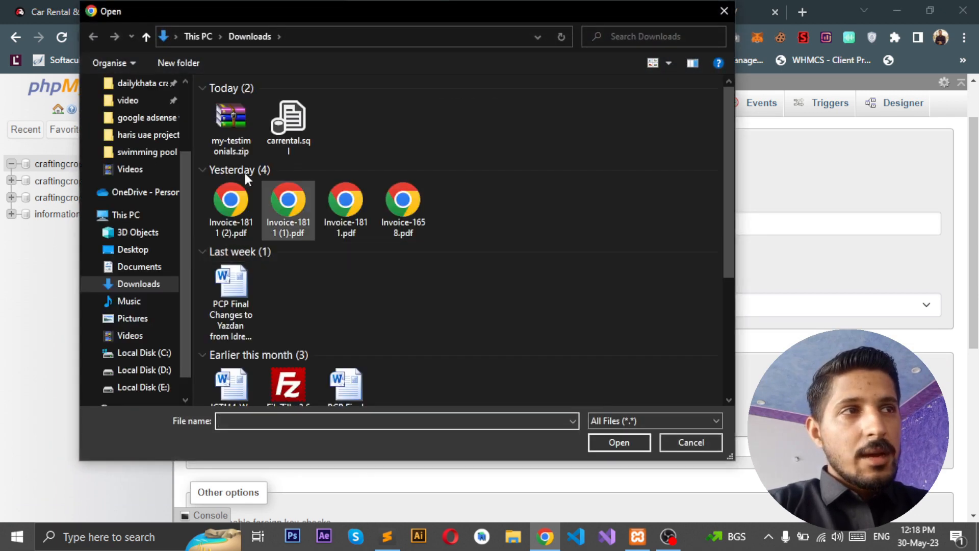
double_click(285, 127)
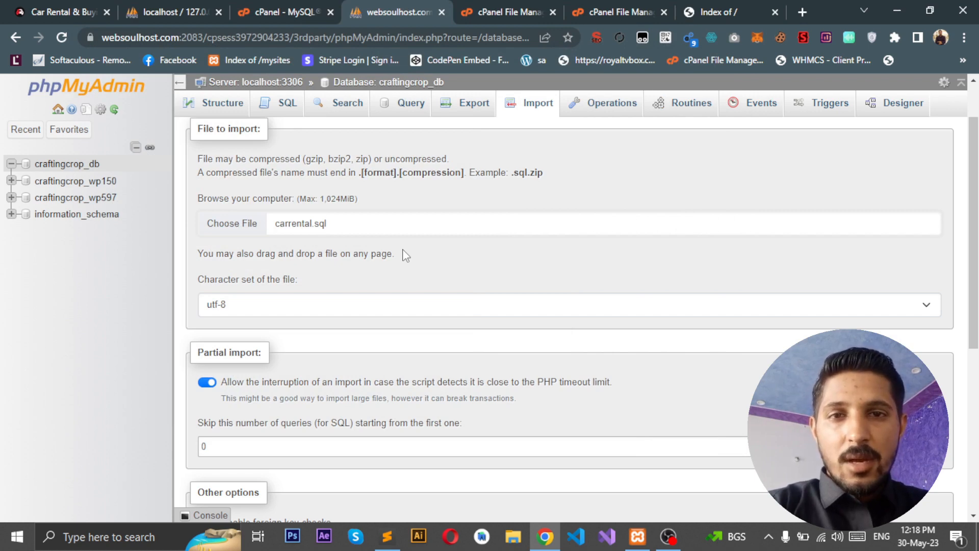
scroll(464, 459, down, 6)
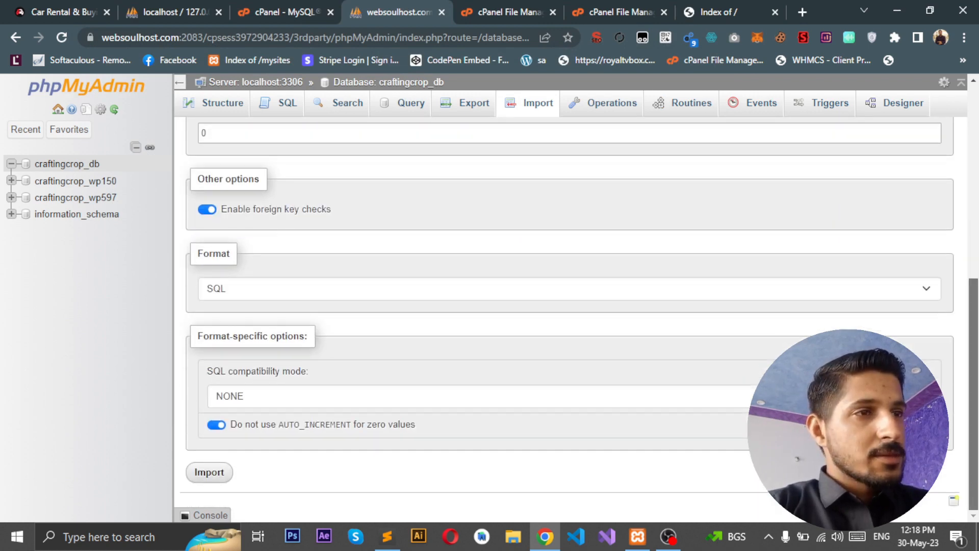
click(216, 476)
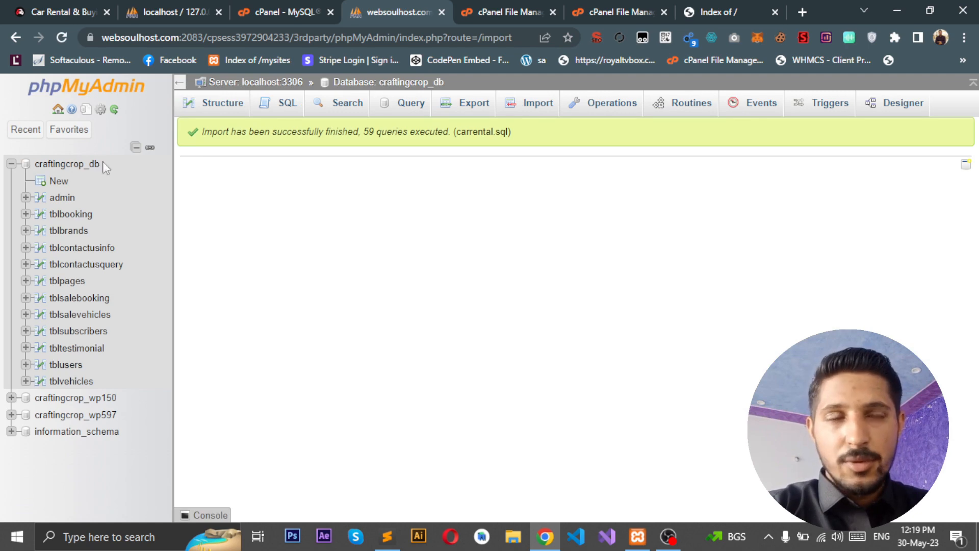
click(70, 164)
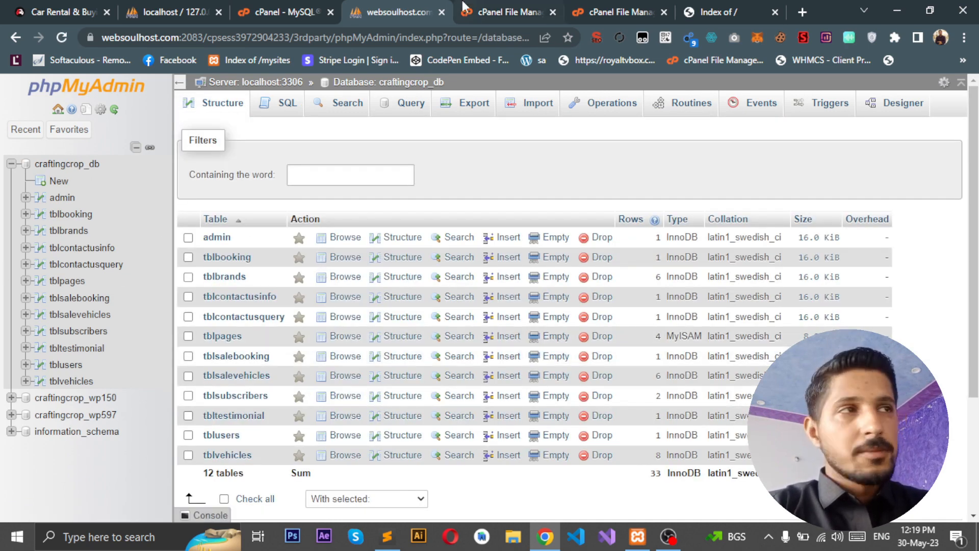
Step: Confirm my-testimonials.zip finished uploading at 100% and refresh the public_html listing
click(614, 12)
click(704, 8)
click(661, 5)
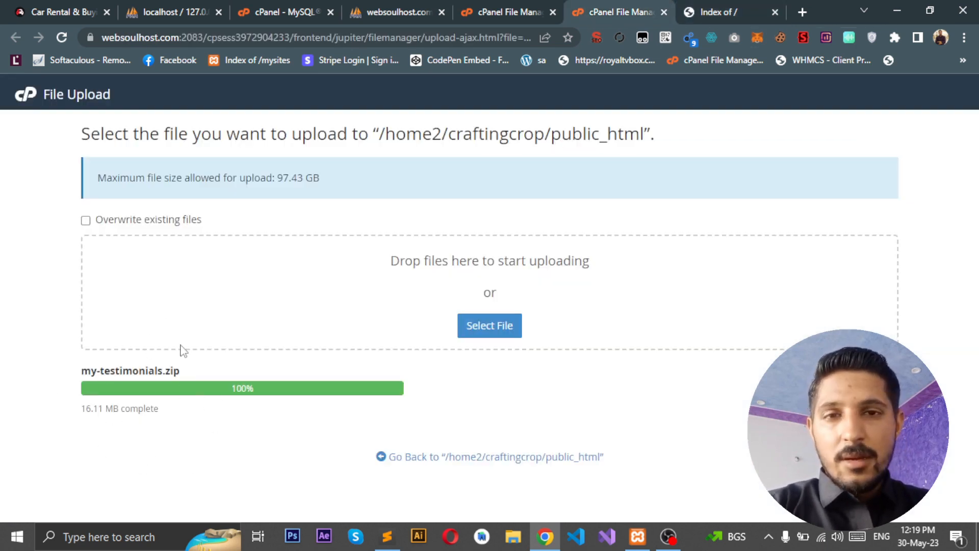
click(504, 12)
click(549, 175)
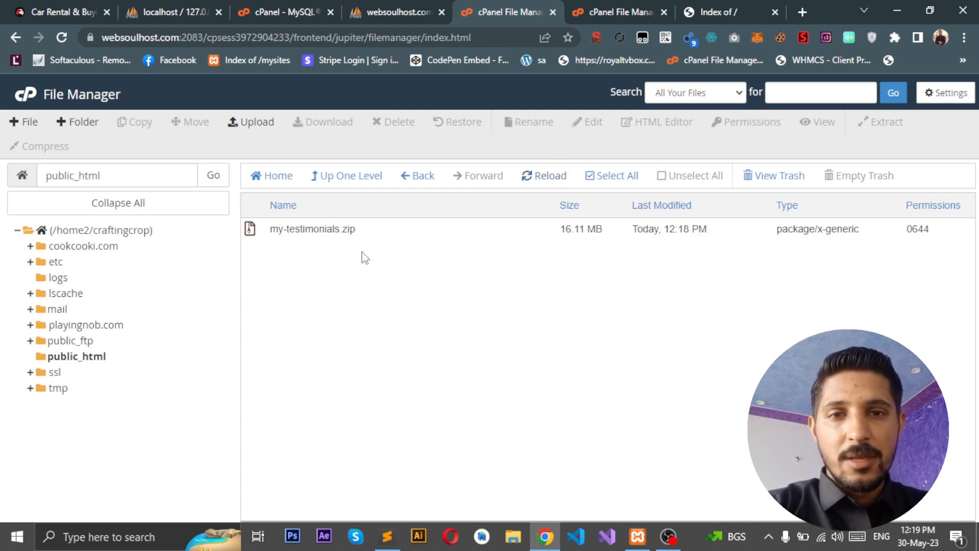
Step: Reload live craftingcrop.com to see the zip, then bring up the zip's actions in File Manager
click(714, 12)
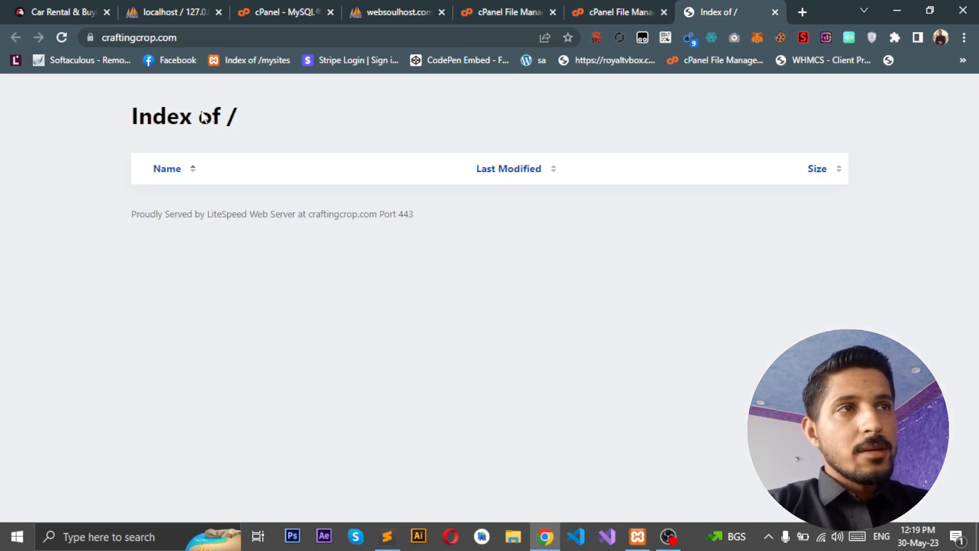
click(64, 38)
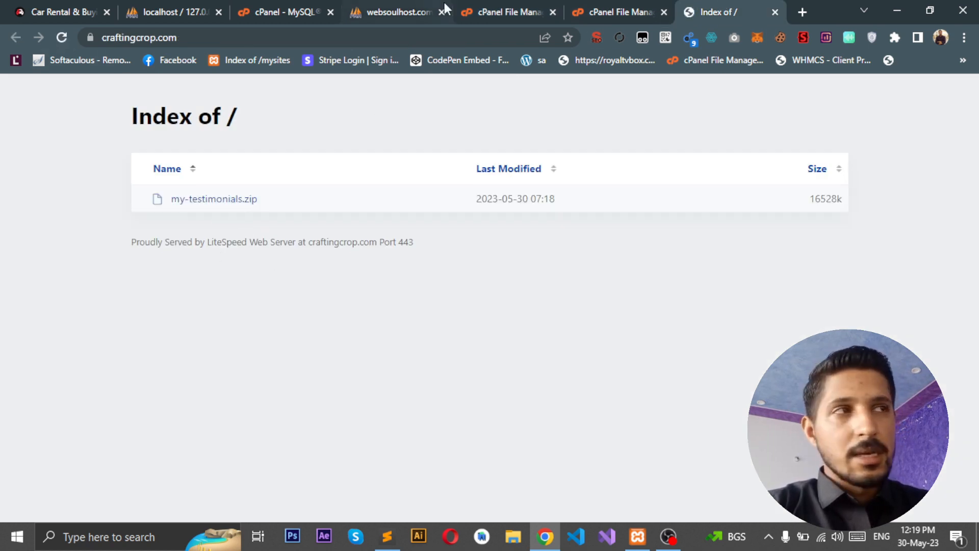
click(469, 9)
click(329, 235)
right_click(329, 237)
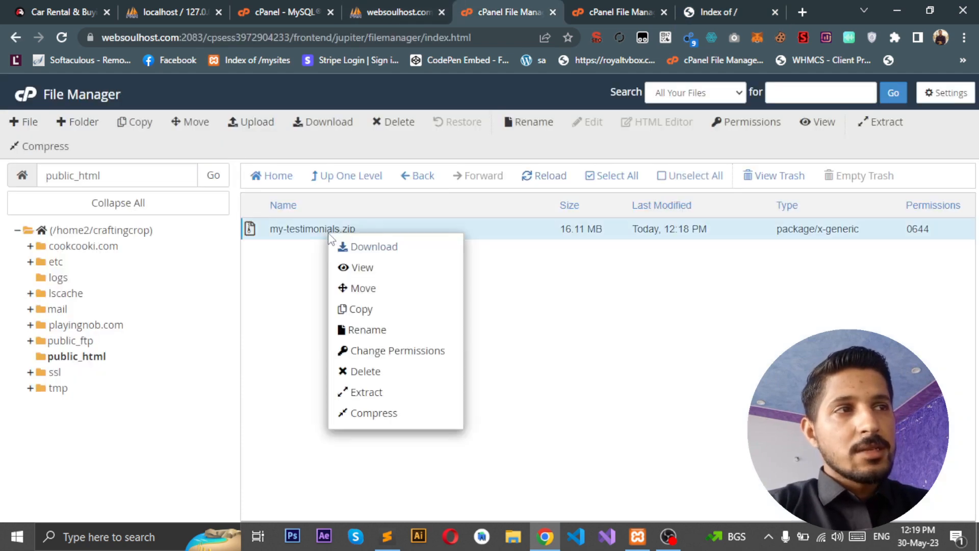
Step: Extract my-testimonials.zip into /public_html and close the results
click(352, 392)
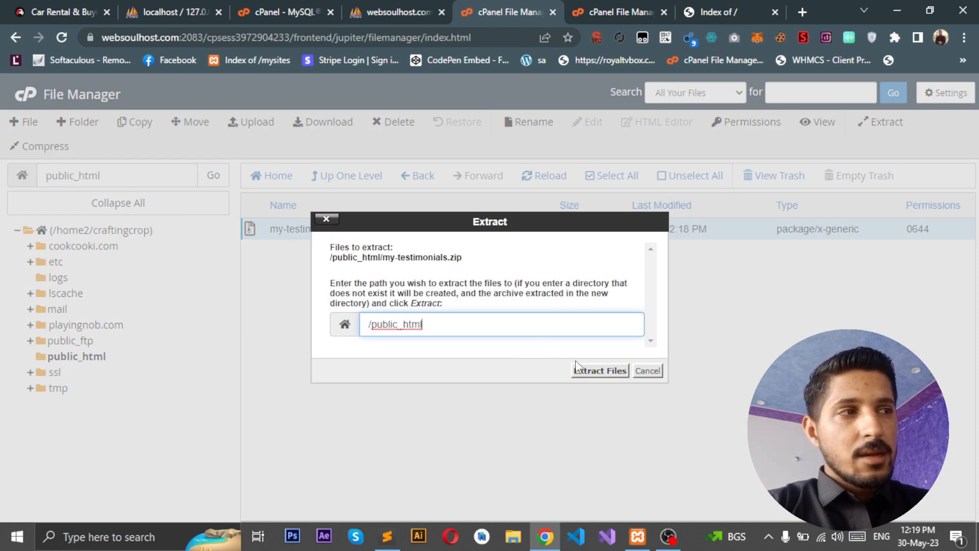
click(579, 372)
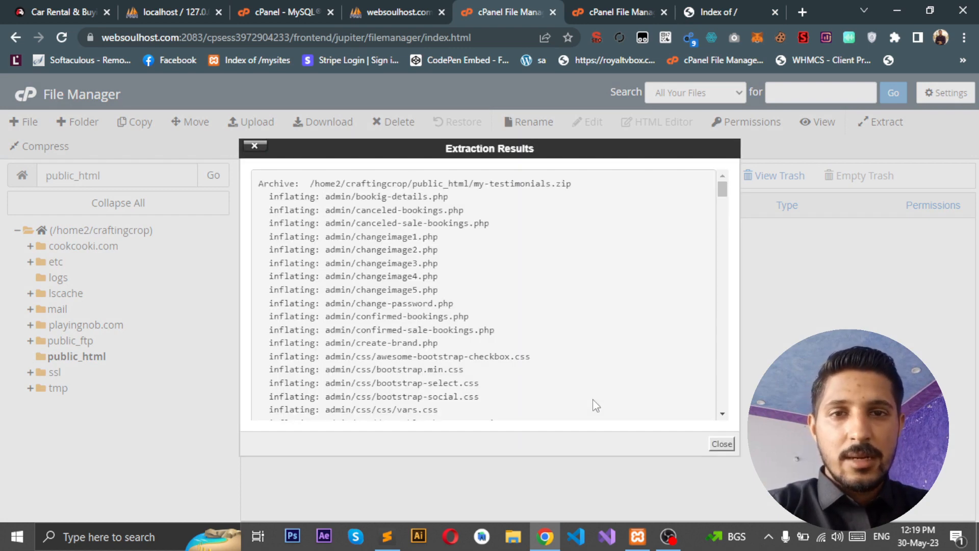
click(719, 443)
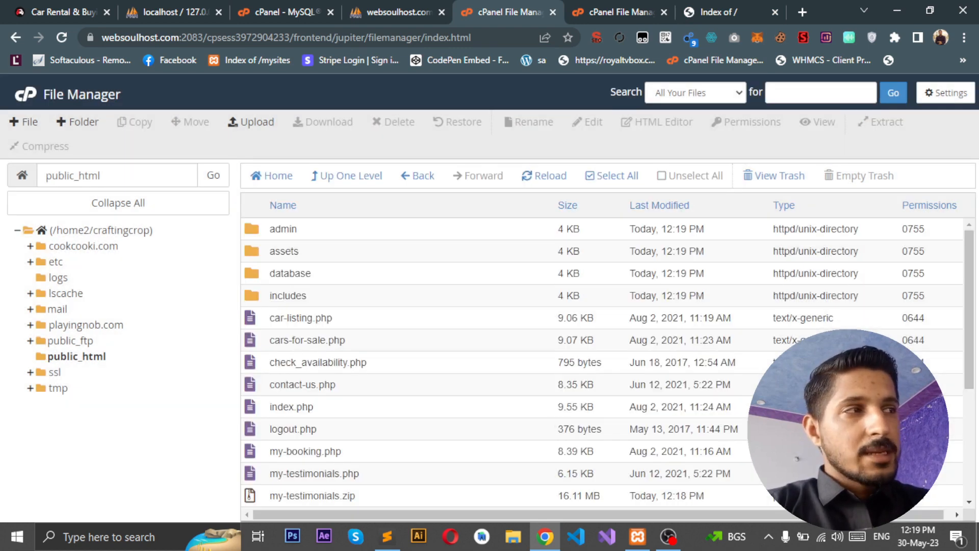
scroll(958, 297, down, 4)
scroll(957, 297, up, 4)
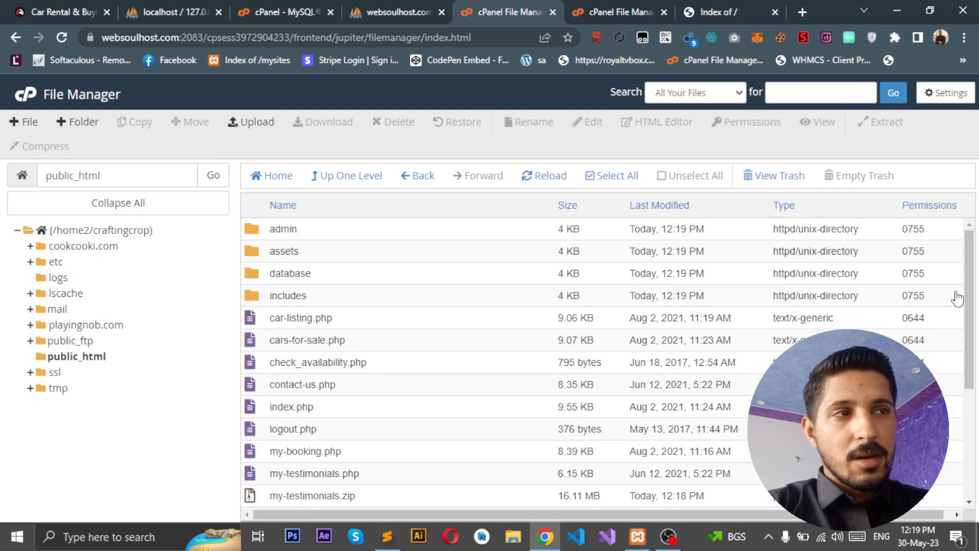
Step: Permanently delete my-testimonials.zip, skipping the trash
double_click(354, 497)
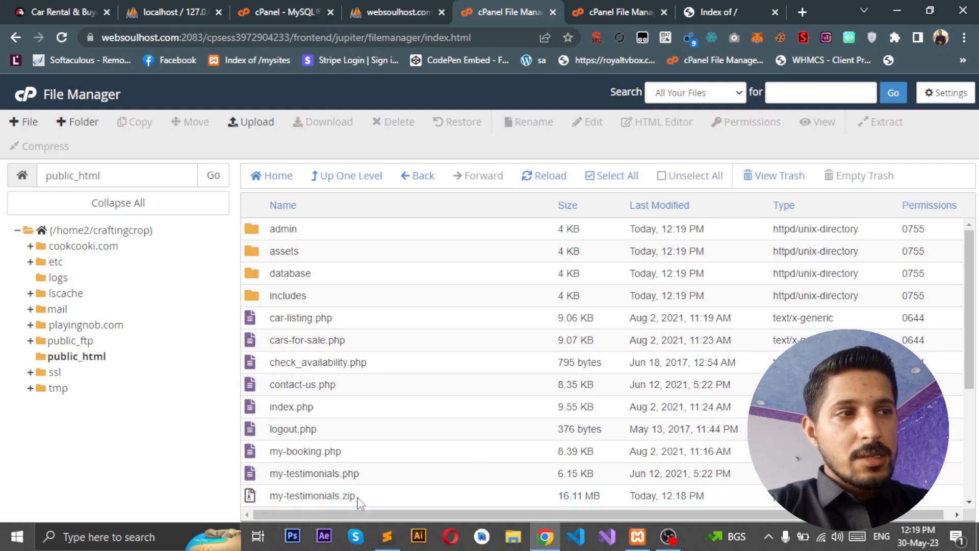
click(356, 497)
right_click(355, 497)
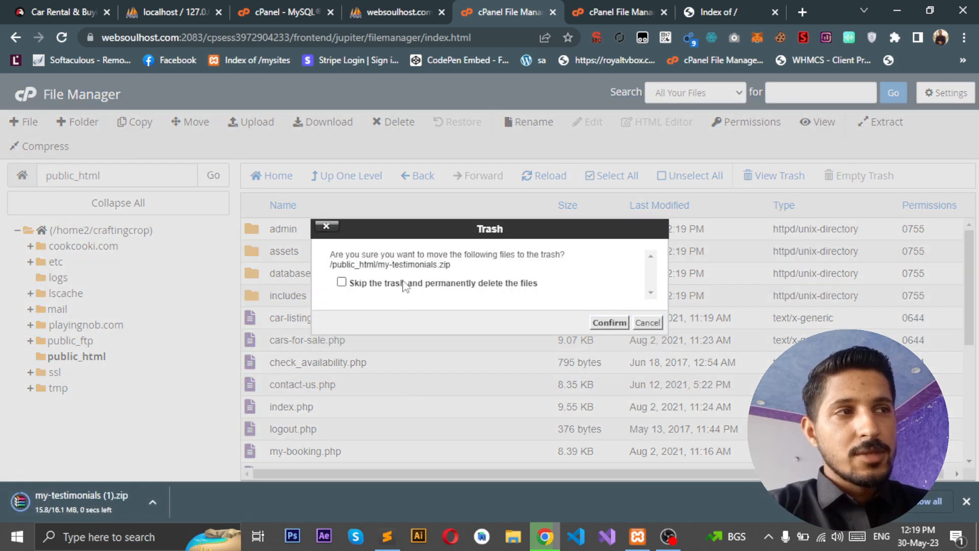
click(341, 313)
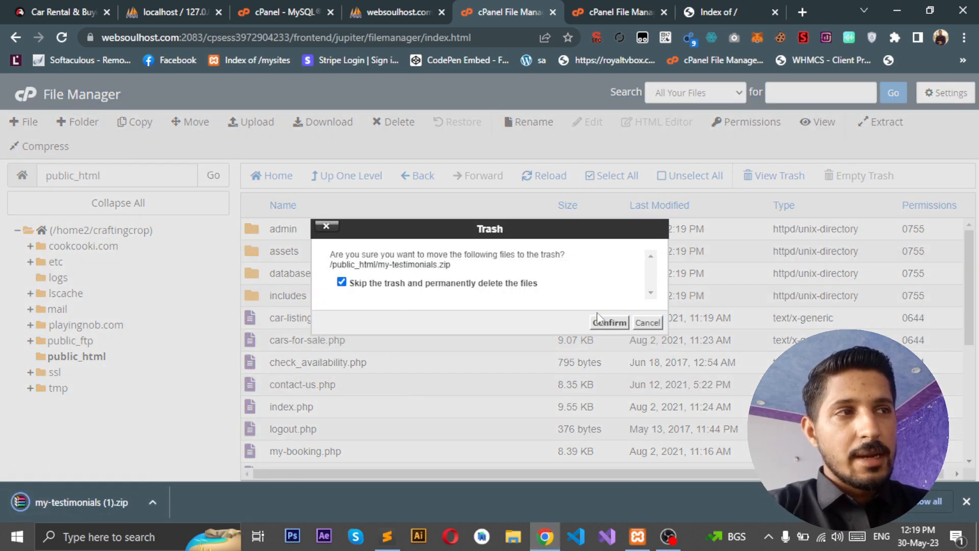
click(611, 322)
Step: Cancel the accidental zip download in the browser and dismiss its notice
click(153, 499)
click(158, 480)
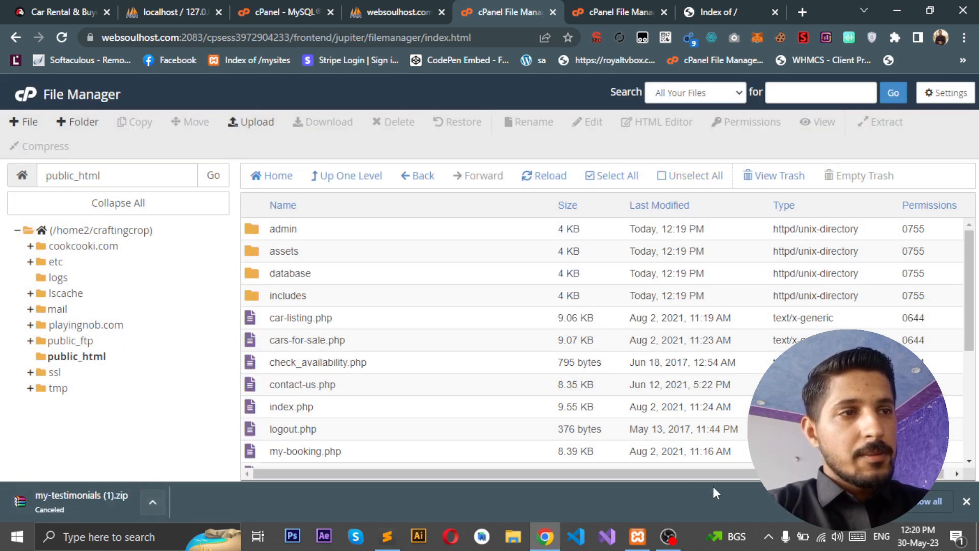
click(967, 502)
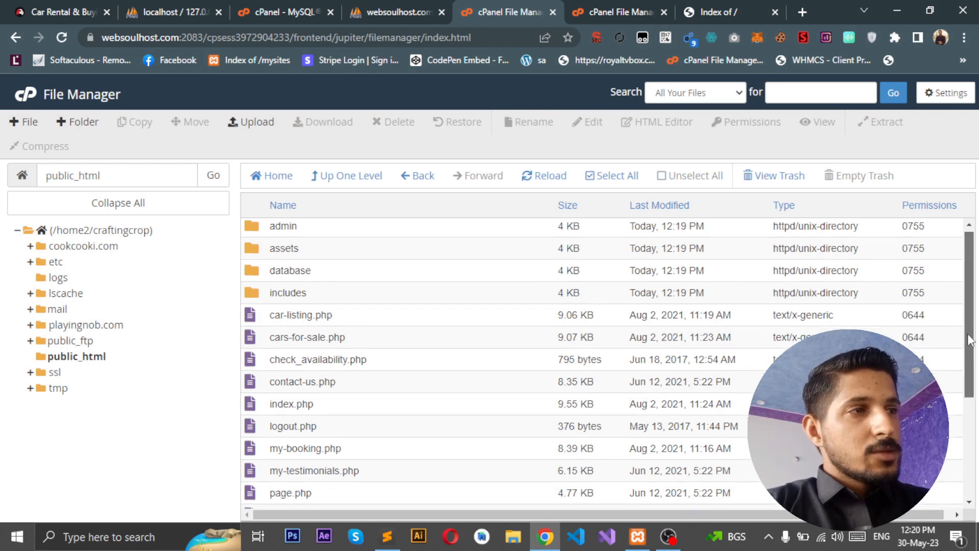
scroll(969, 449, down, 4)
scroll(944, 276, up, 4)
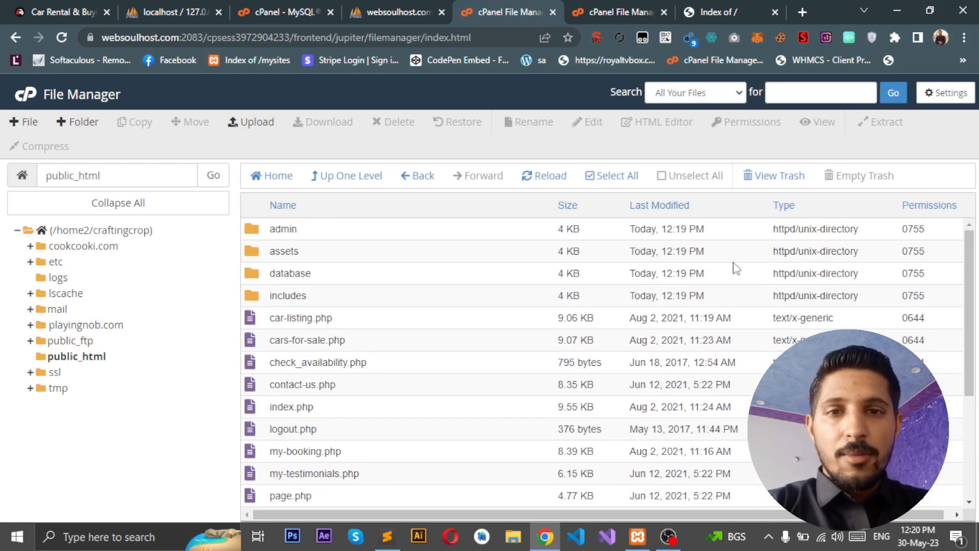
Step: Reload live craftingcrop.com and read its SQLSTATE[HY000] [1045] access-denied error for root@localhost
click(415, 11)
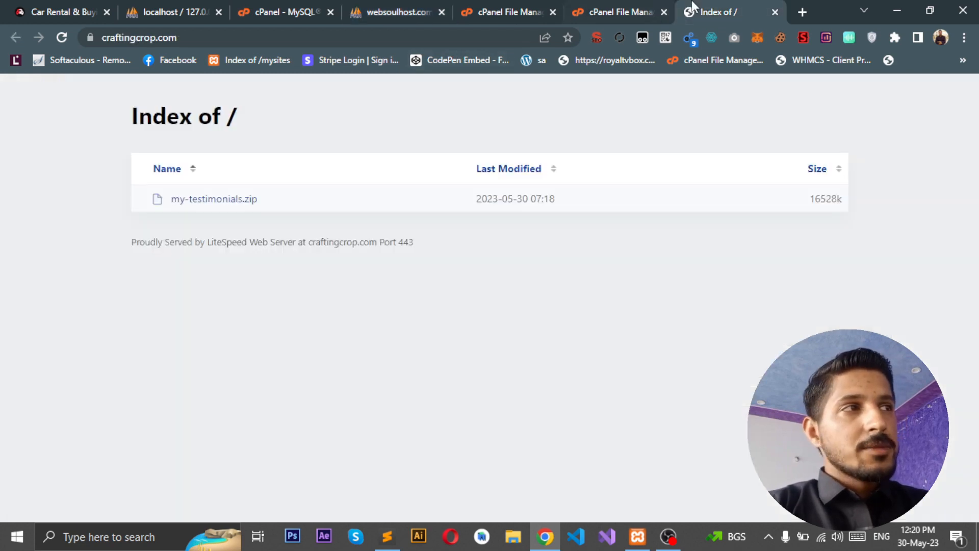
click(704, 11)
click(63, 37)
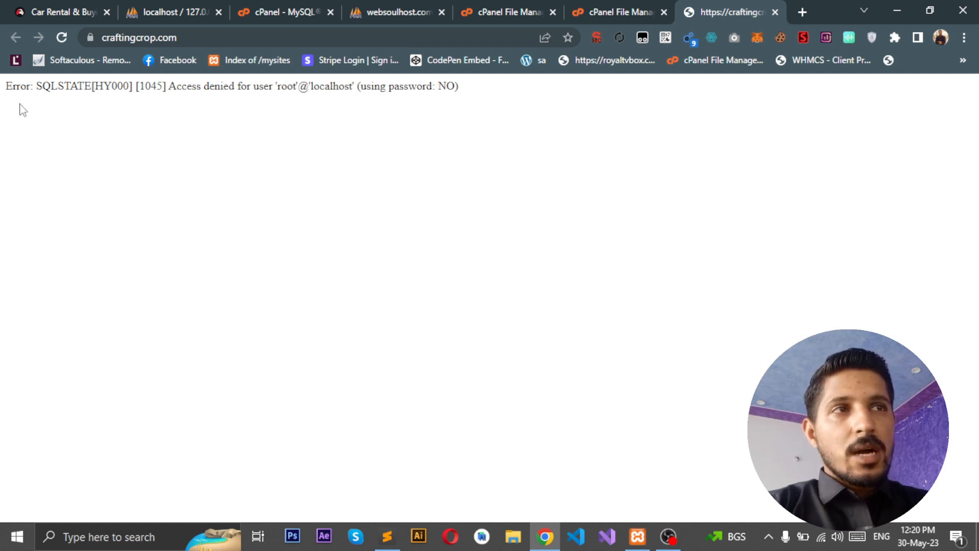
drag(2, 95, 108, 97)
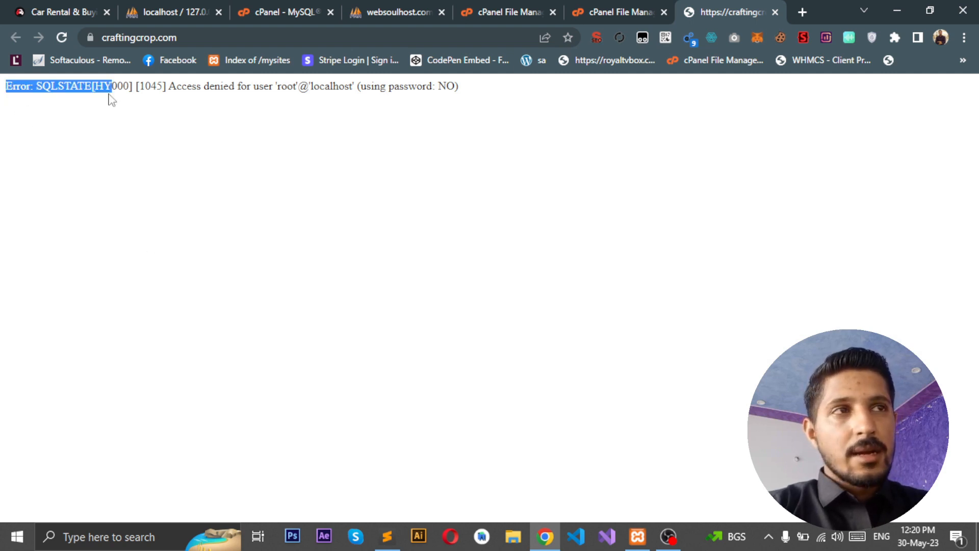
drag(169, 96, 352, 105)
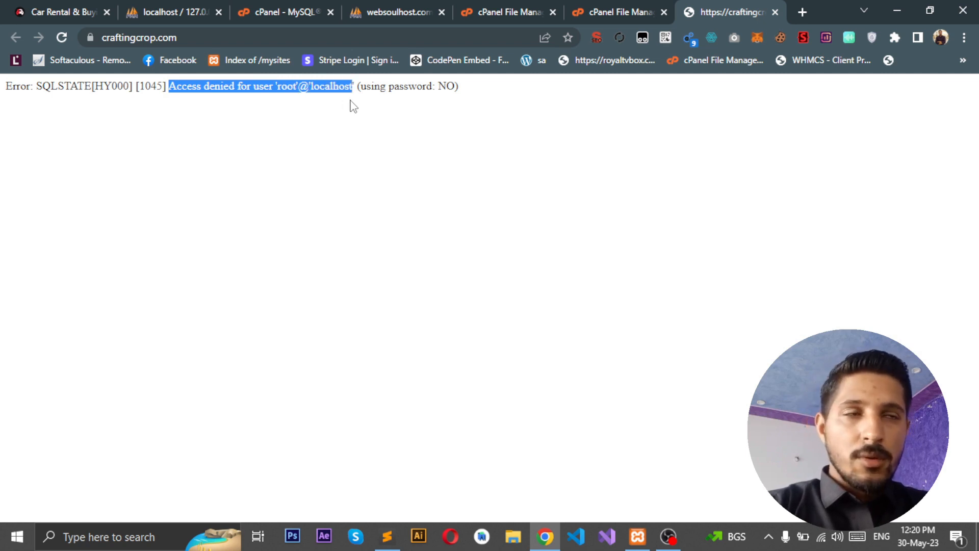
click(253, 122)
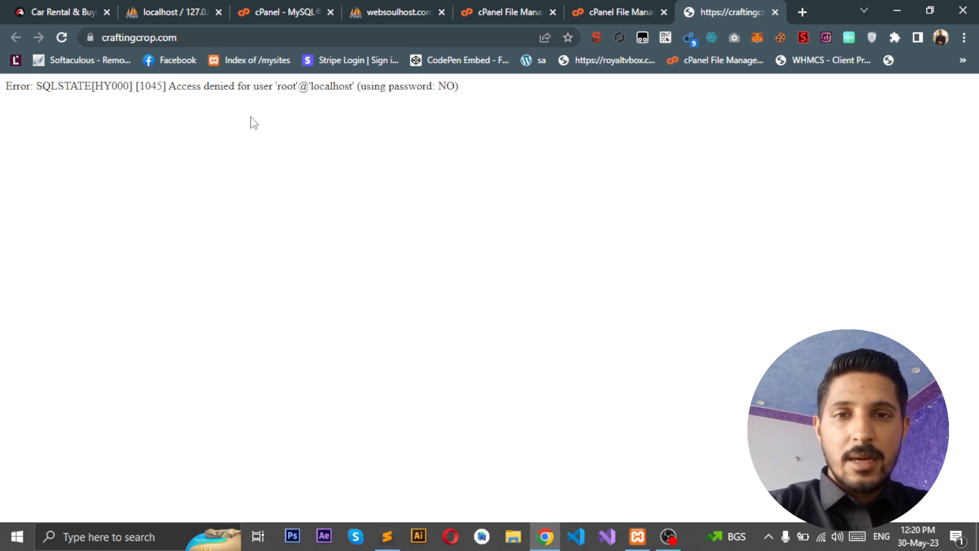
Step: Open public_html/includes/config.php in the File Manager editor
click(592, 11)
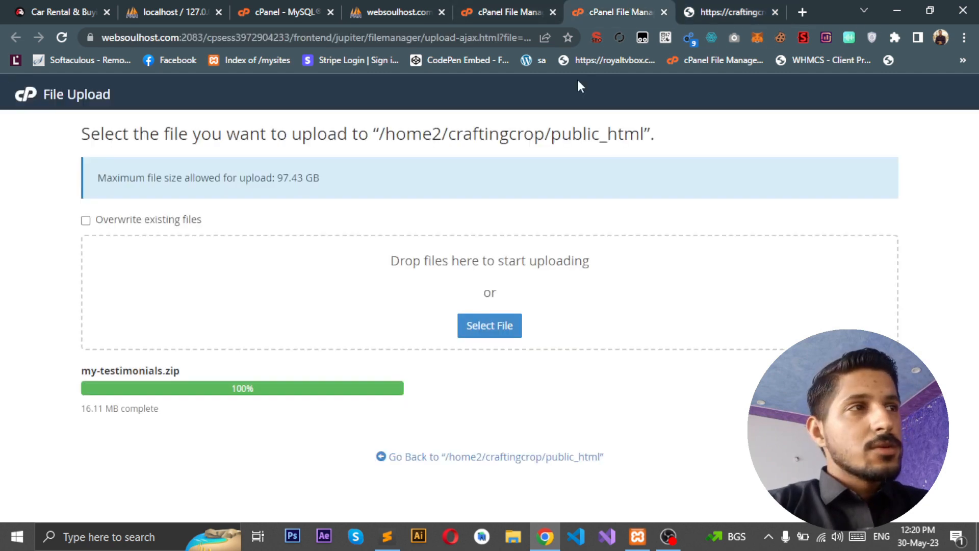
click(531, 6)
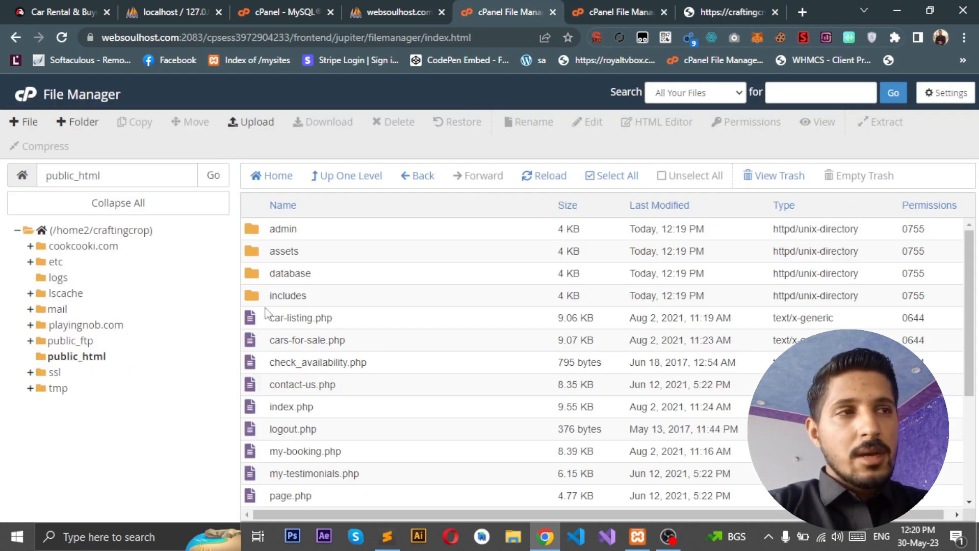
double_click(251, 298)
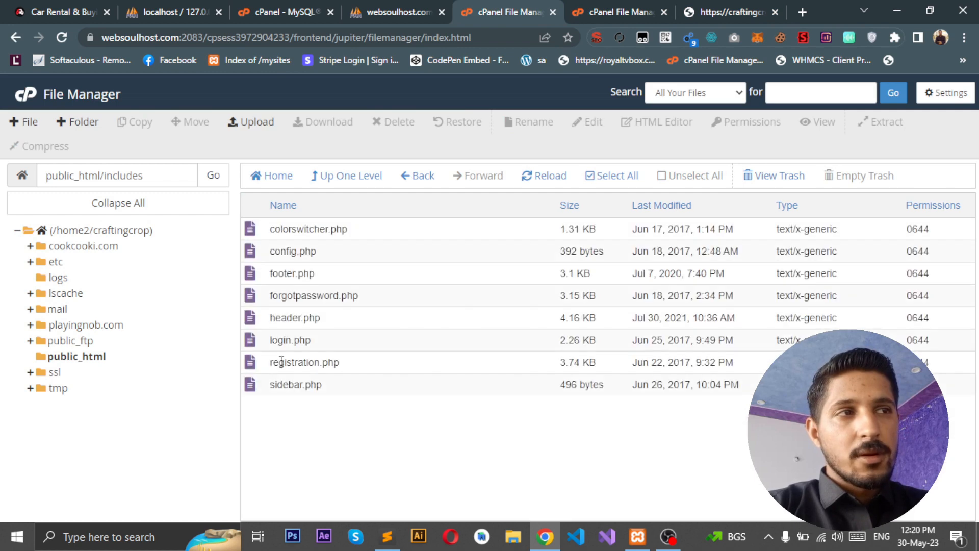
click(95, 357)
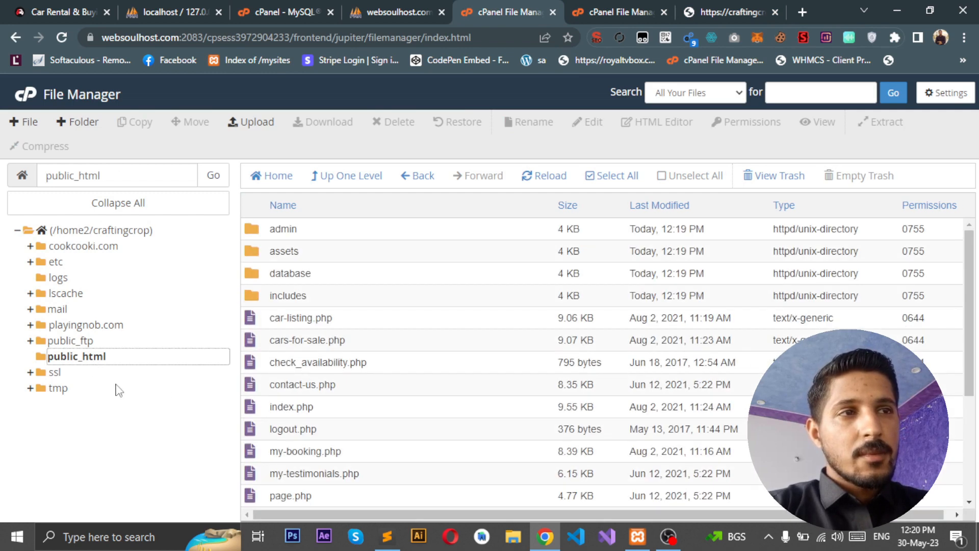
double_click(253, 300)
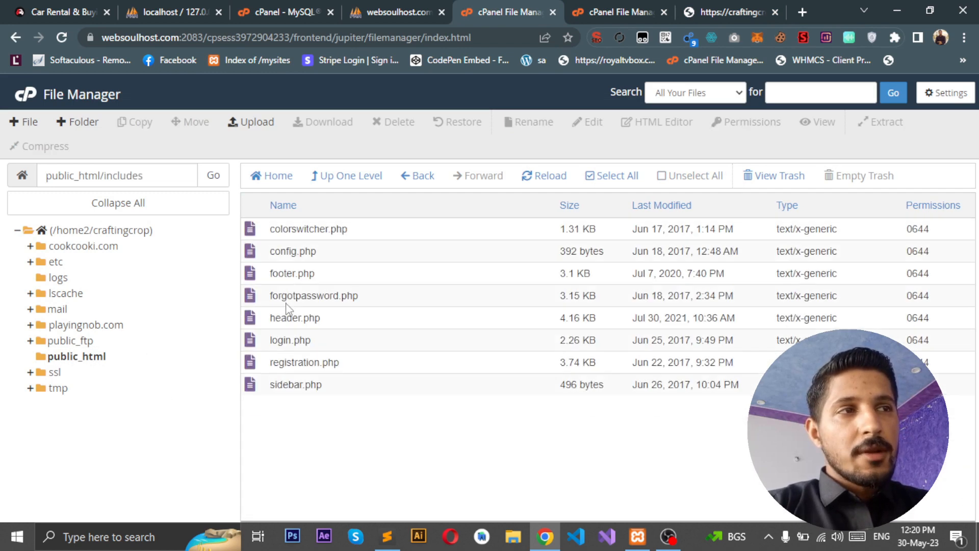
click(282, 252)
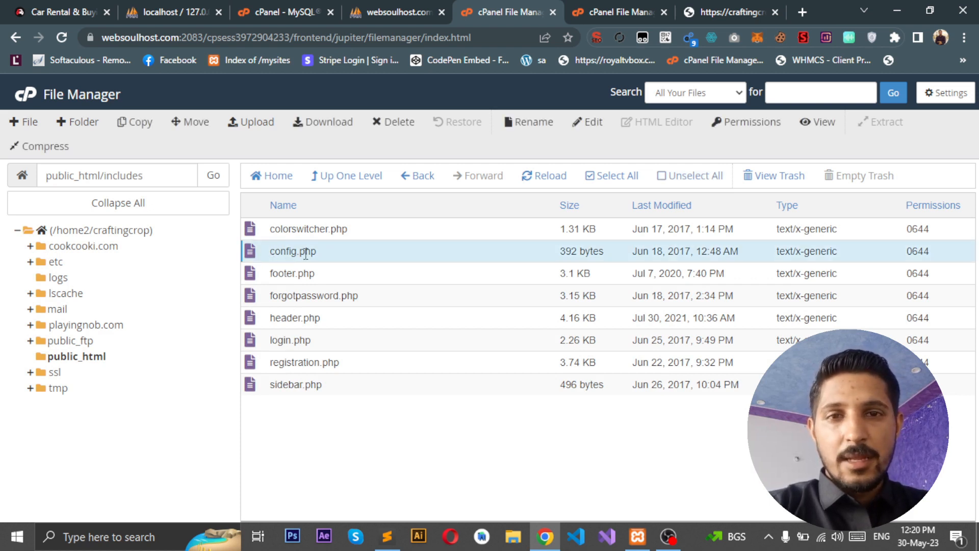
right_click(306, 253)
click(329, 311)
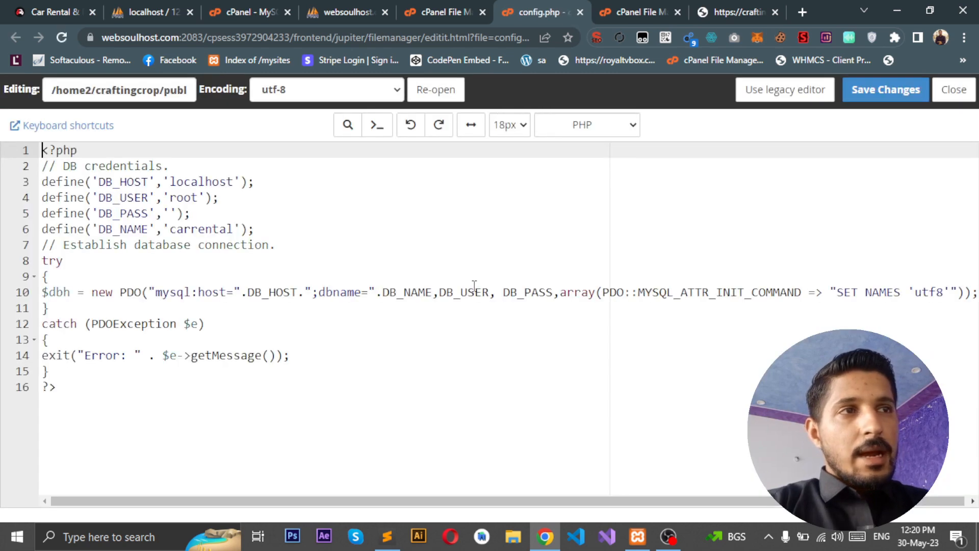
Step: Review config.php's database settings: host localhost, user root, empty password, database carrental
drag(121, 197, 172, 214)
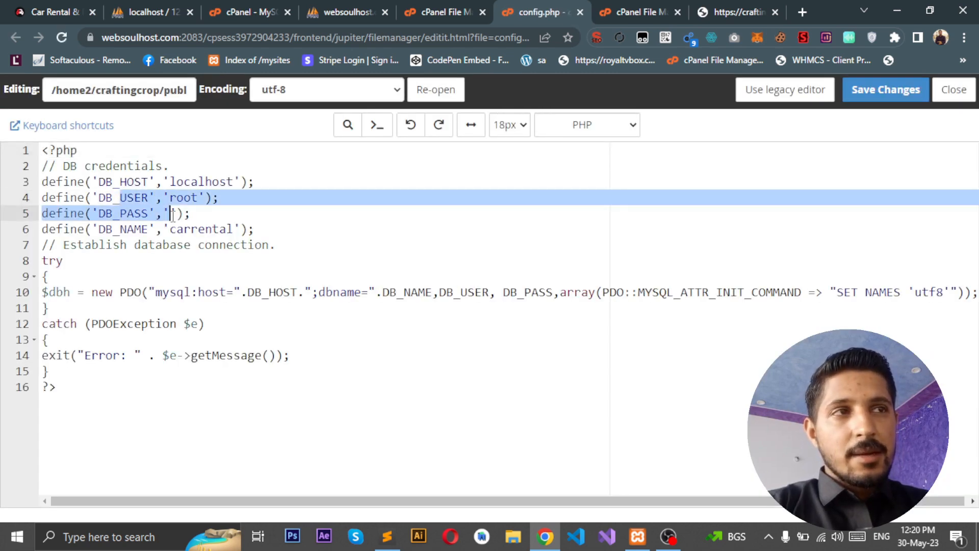
click(185, 245)
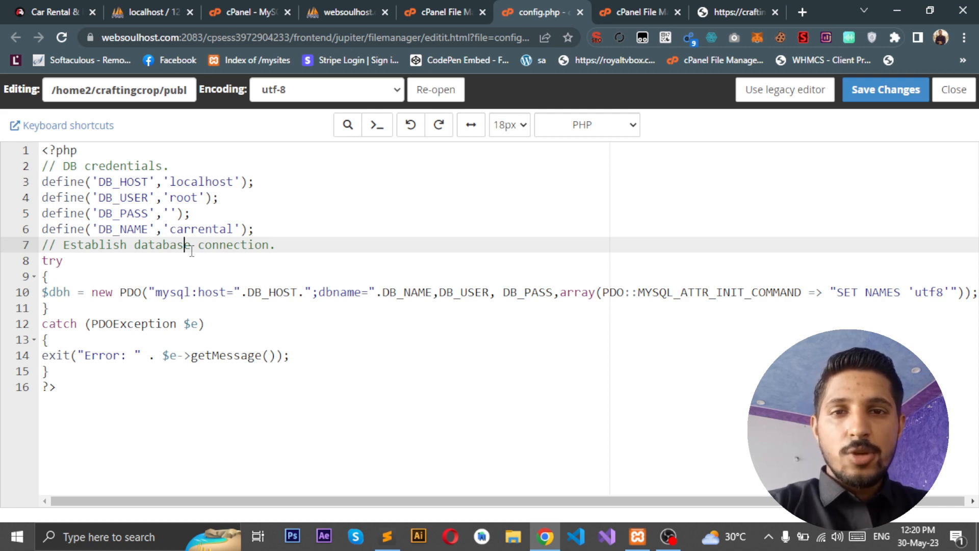
click(214, 182)
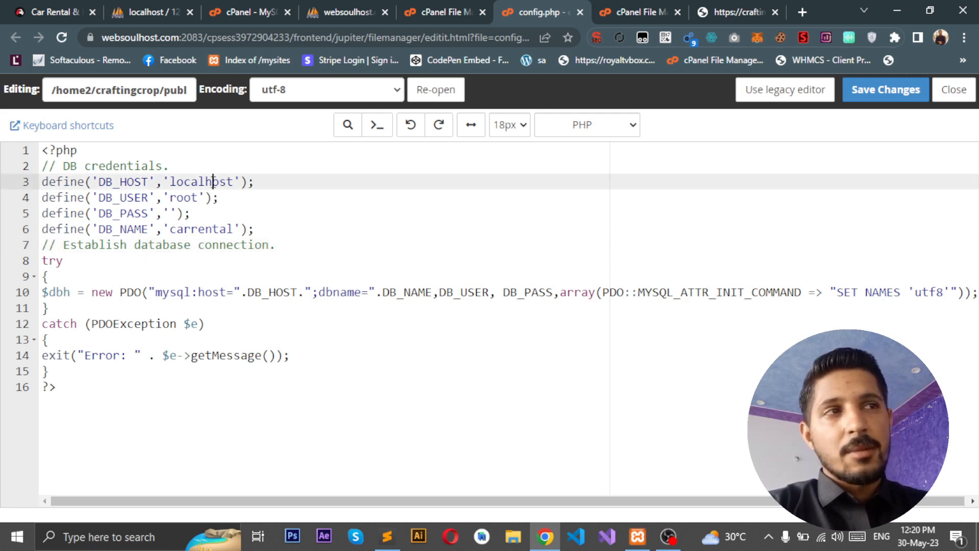
double_click(214, 182)
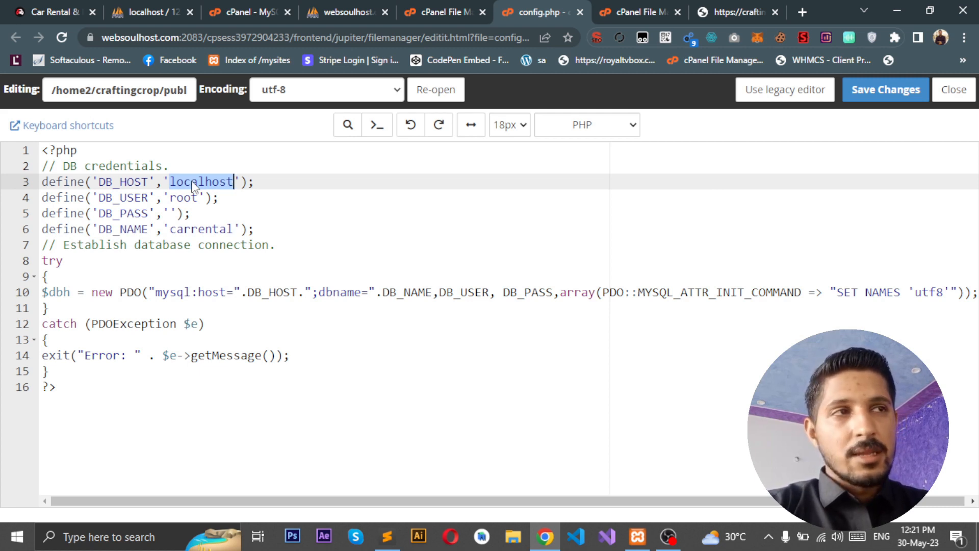
double_click(192, 182)
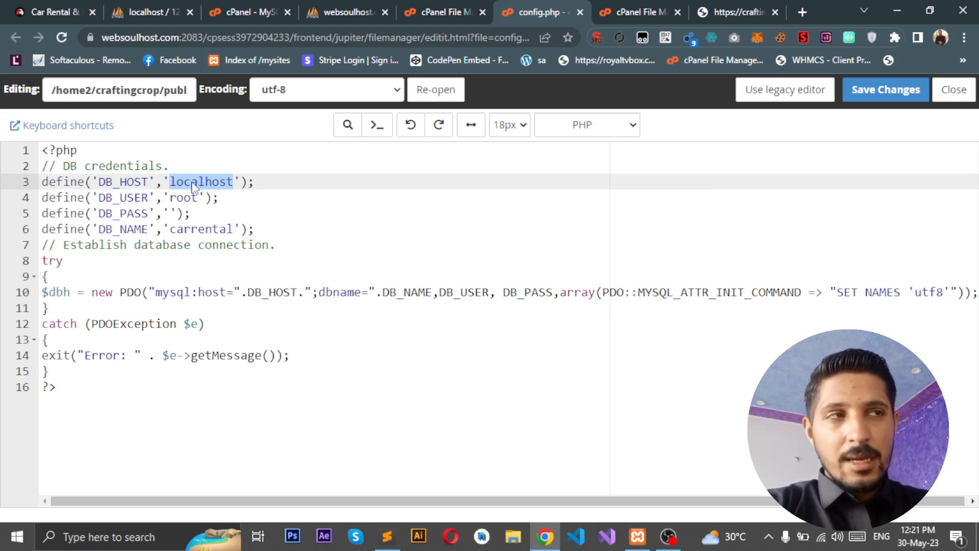
double_click(184, 212)
double_click(183, 200)
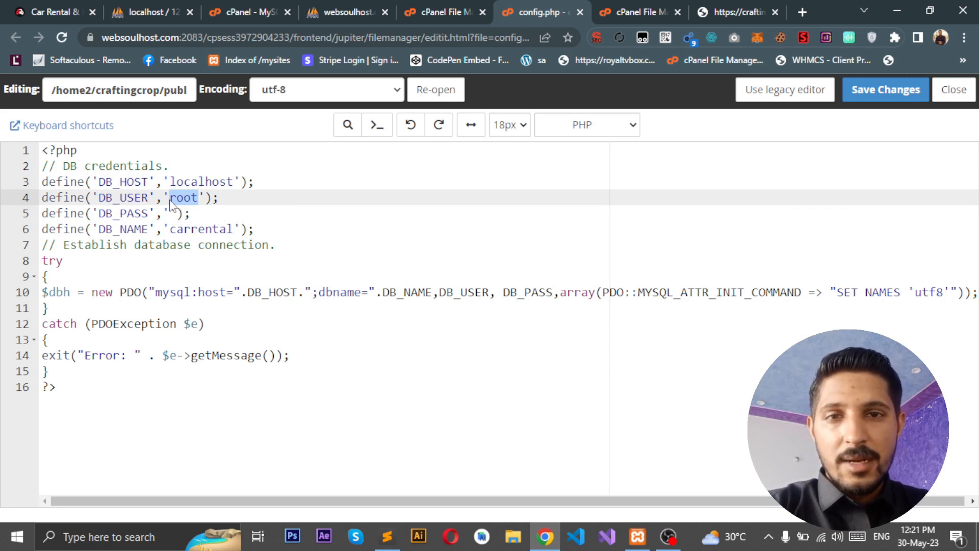
click(171, 213)
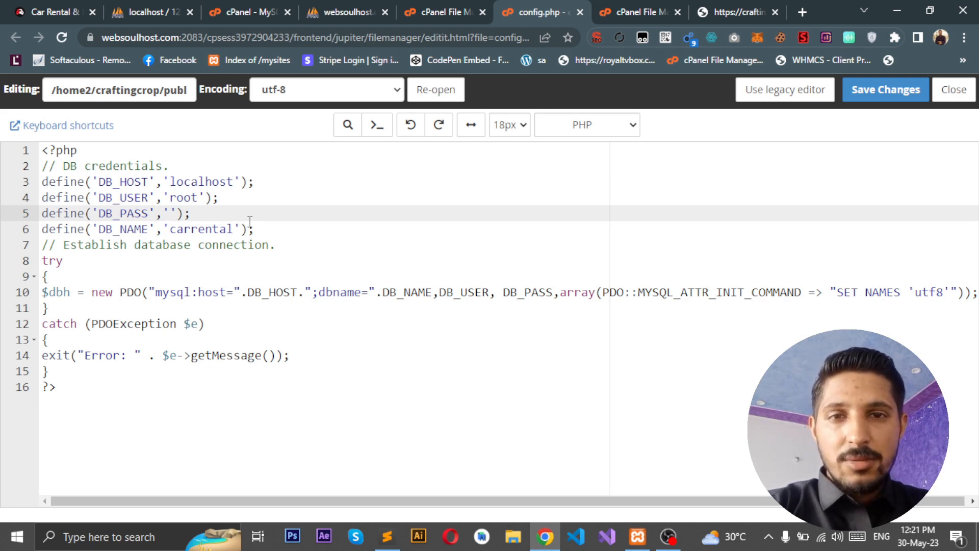
double_click(138, 229)
double_click(186, 229)
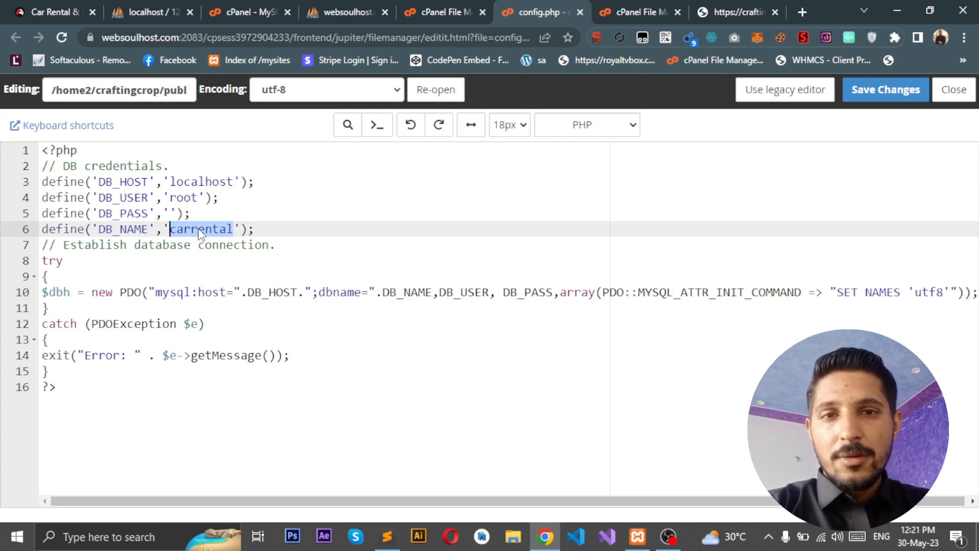
click(367, 3)
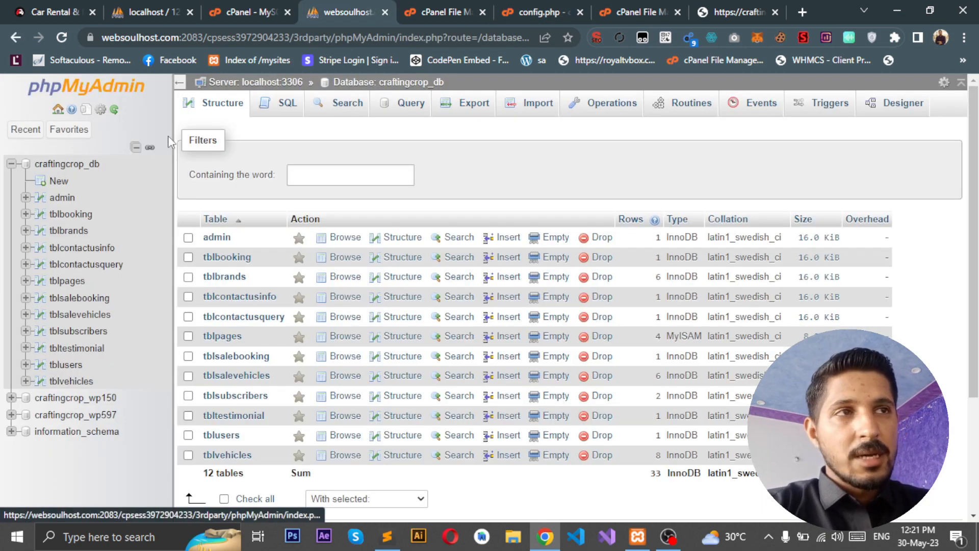
Step: Replace 'carrental' with 'craftingcrop_db' as DB_NAME in config.php and save the file
drag(107, 163, 33, 168)
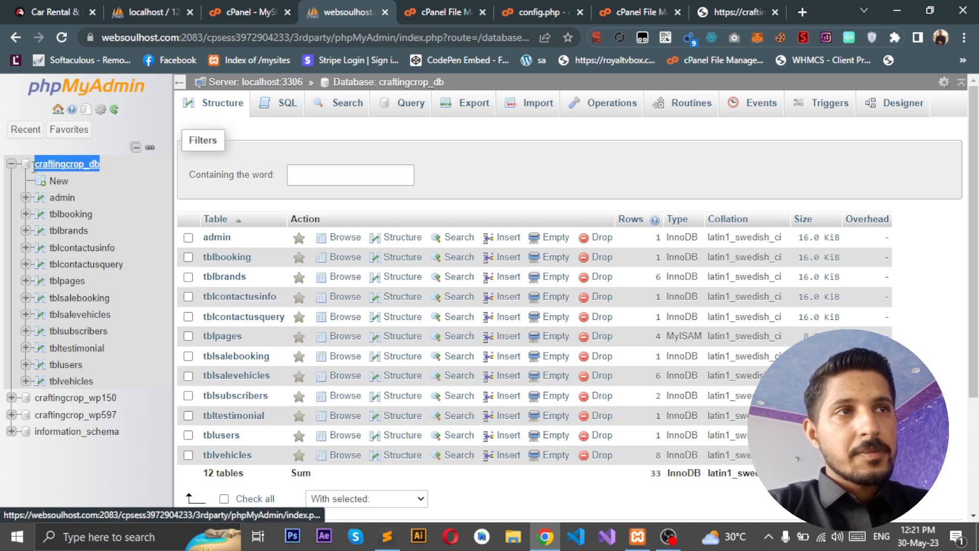
right_click(33, 167)
click(87, 280)
click(541, 12)
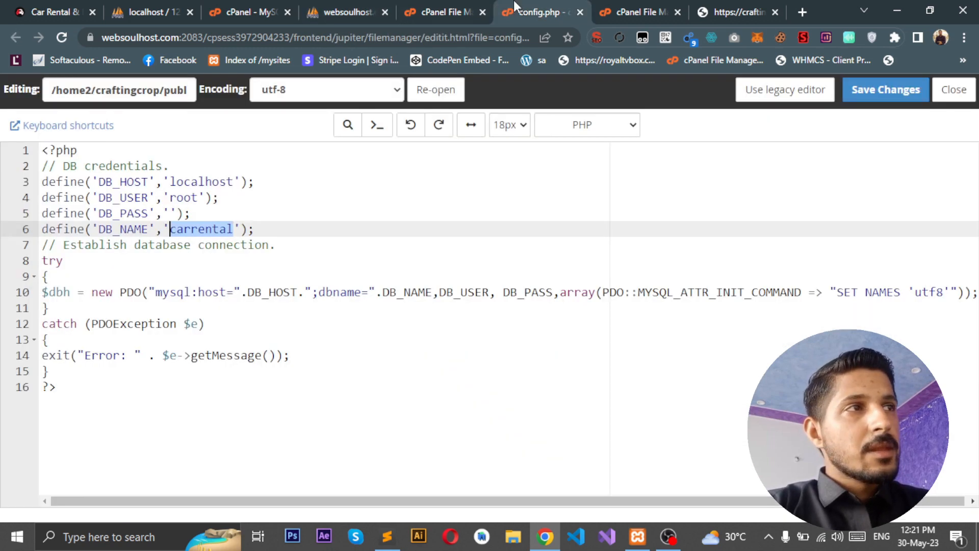
right_click(203, 229)
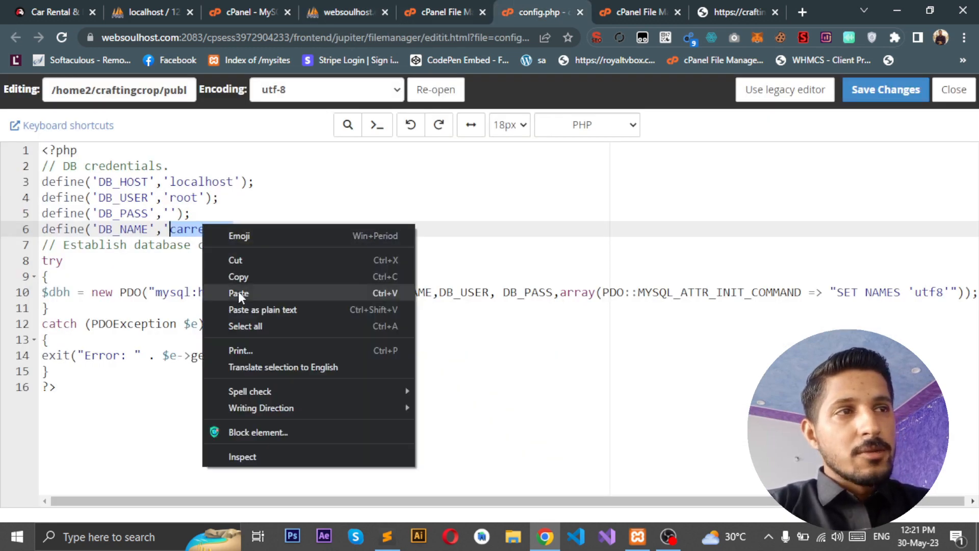
click(238, 293)
click(360, 231)
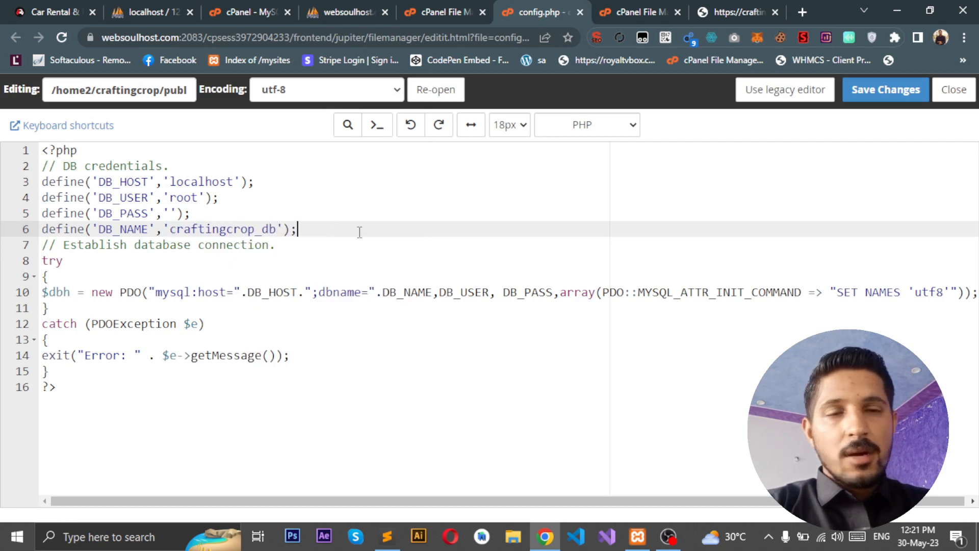
click(857, 89)
Step: Reload craftingcrop.com, which still denies root access, then bring up the MySQL Databases page
click(635, 12)
drag(730, 11, 617, 1)
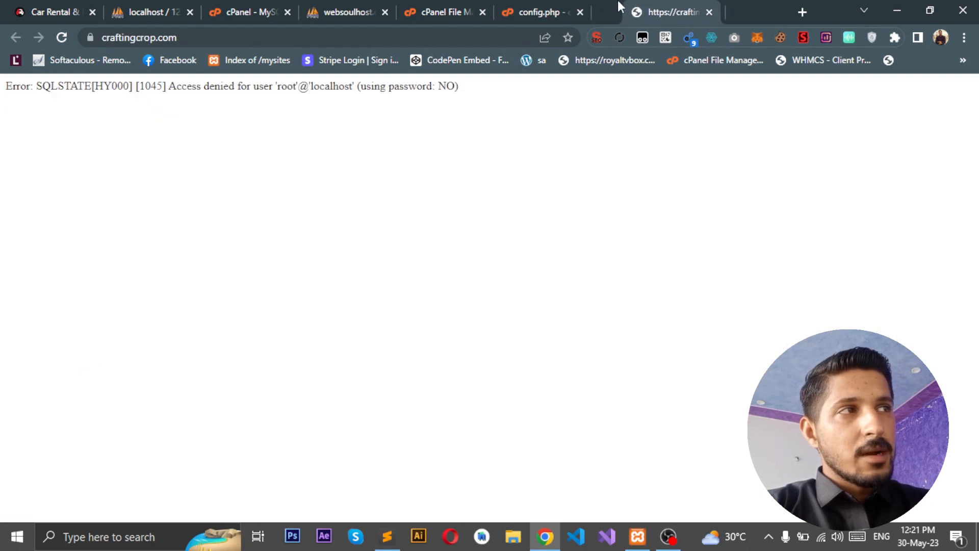
click(62, 37)
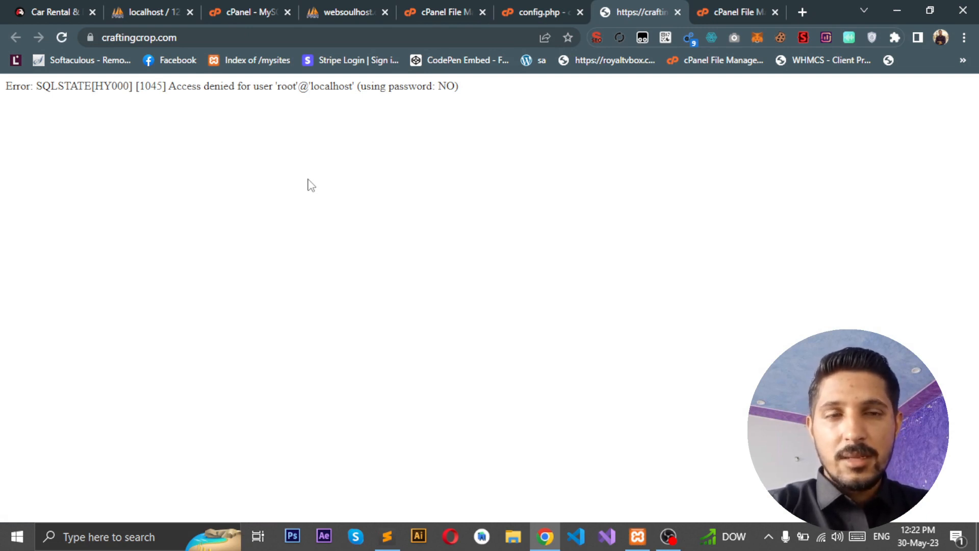
click(536, 8)
click(459, 6)
click(322, 6)
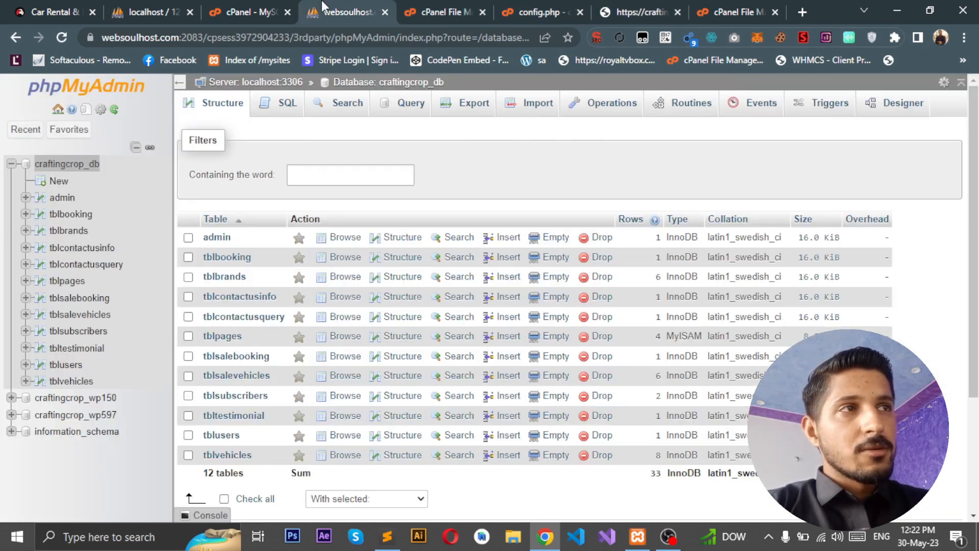
click(253, 8)
drag(223, 148, 390, 154)
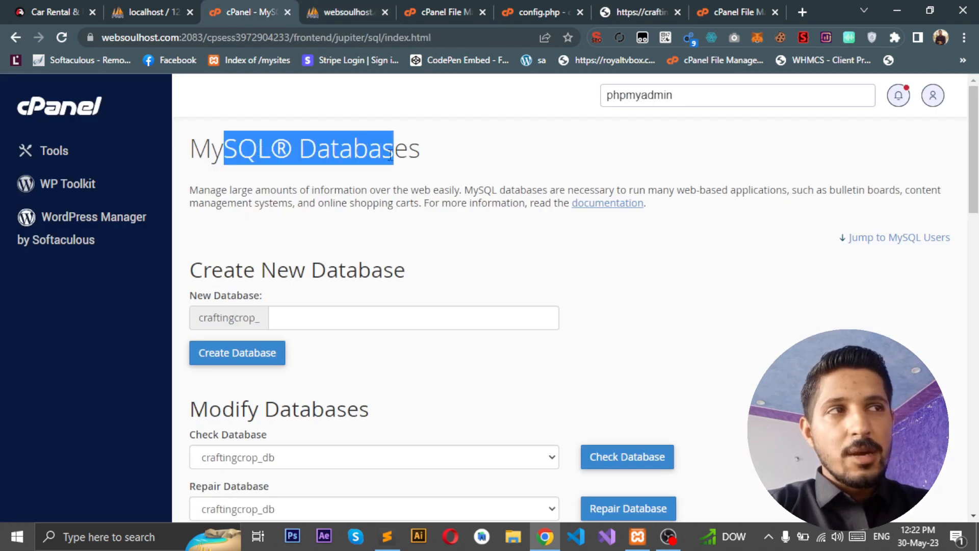
Step: Review the existing craftingcrop_db entry listed on the MySQL Databases page
click(390, 154)
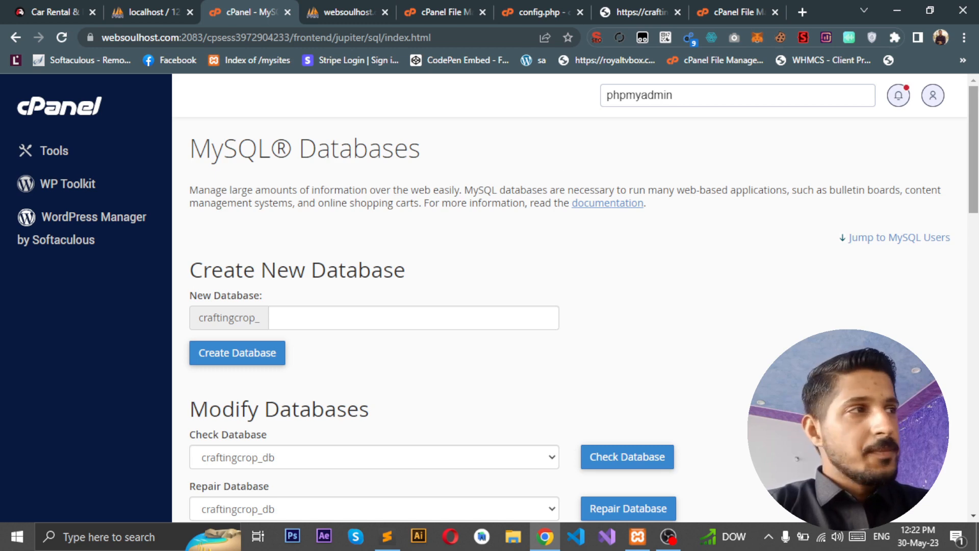
scroll(555, 167, down, 8)
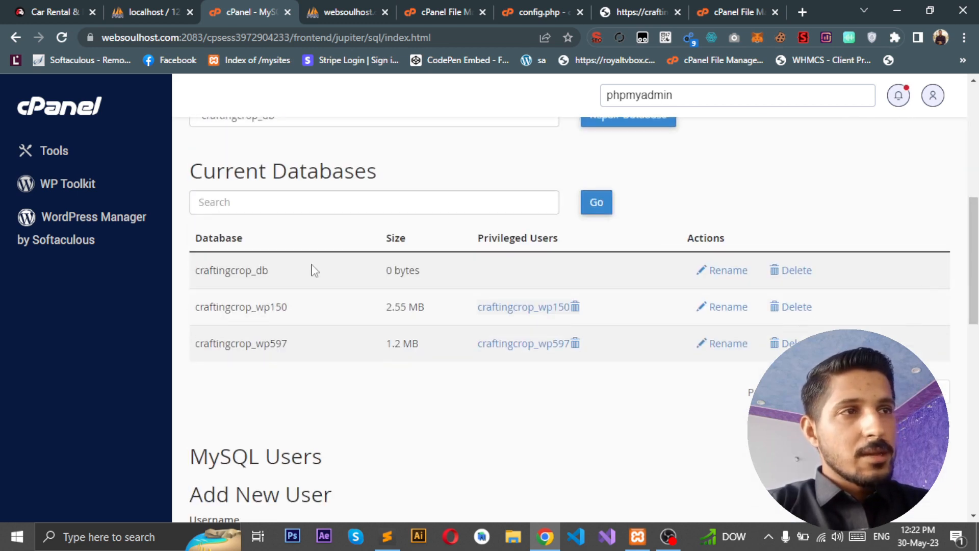
drag(200, 271, 274, 282)
click(274, 283)
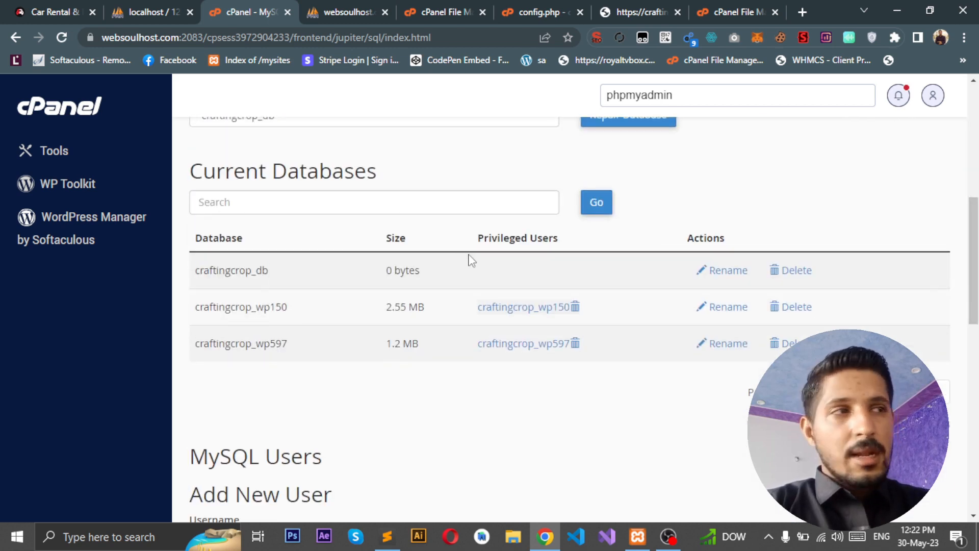
drag(467, 234, 531, 278)
click(542, 282)
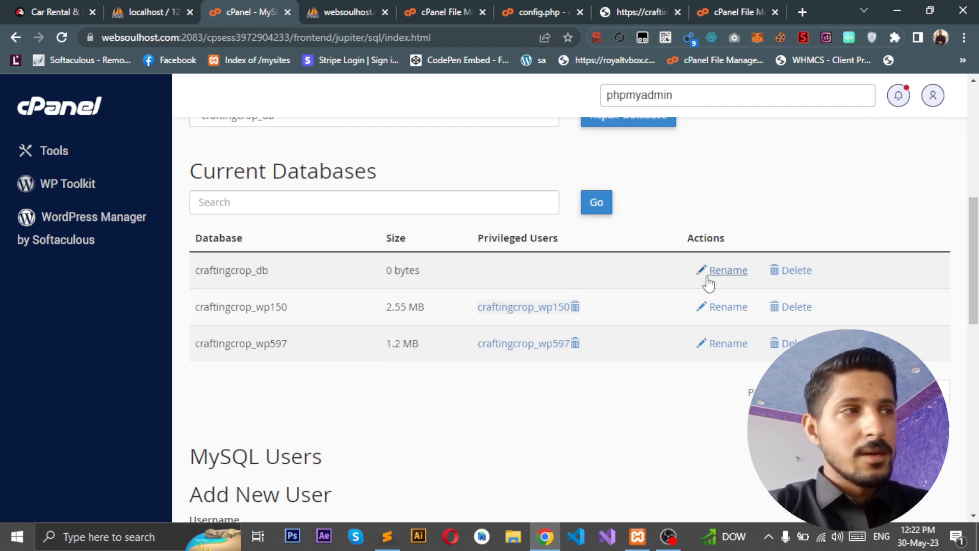
scroll(711, 270, down, 9)
scroll(372, 307, up, 4)
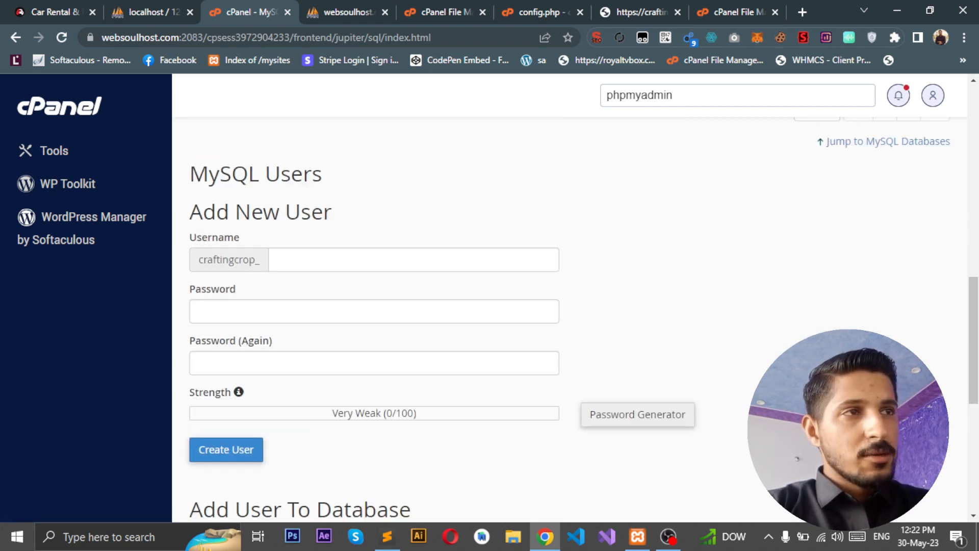
Step: Create a craftingcrop_-prefixed MySQL user, entering a Very Strong password twice
click(316, 252)
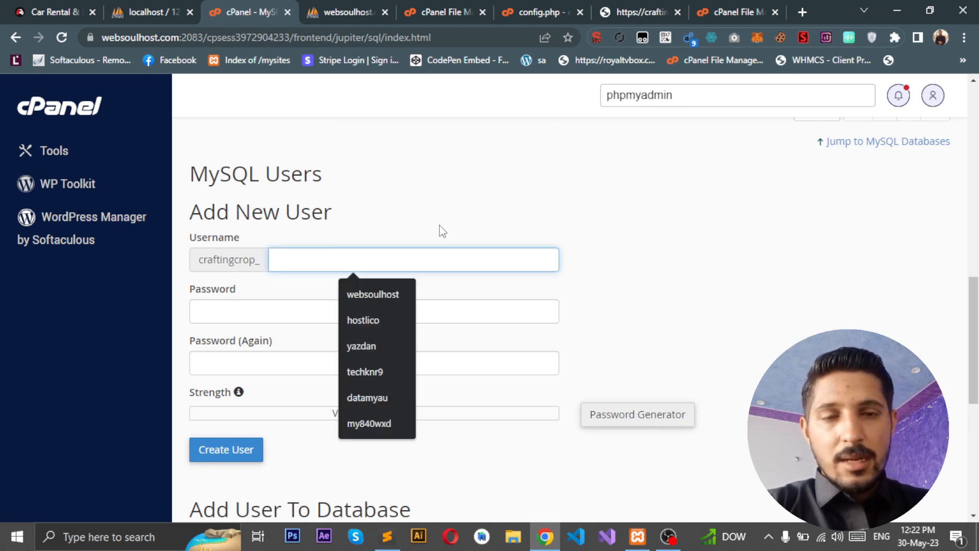
text(yazdan)
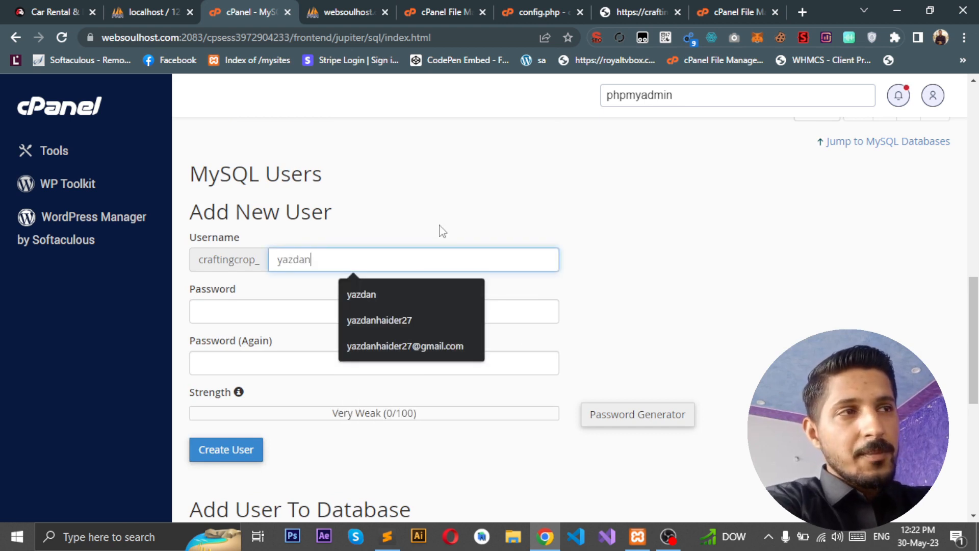
click(315, 311)
text(********)
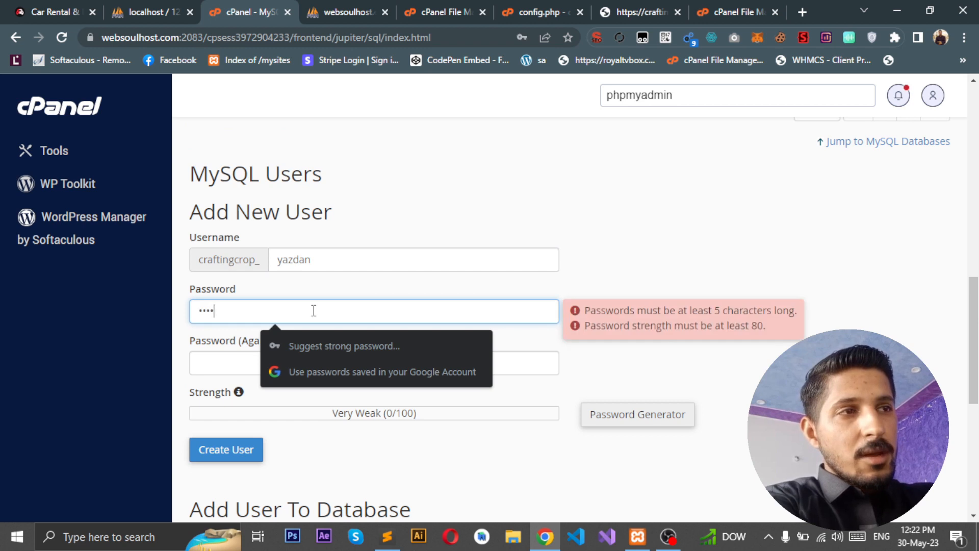
text(***)
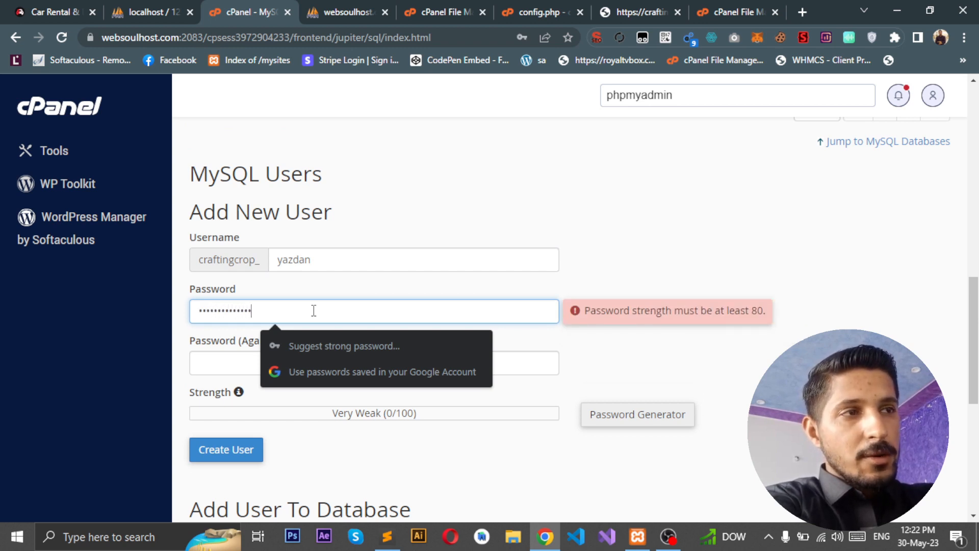
key(Tab)
text(*********)
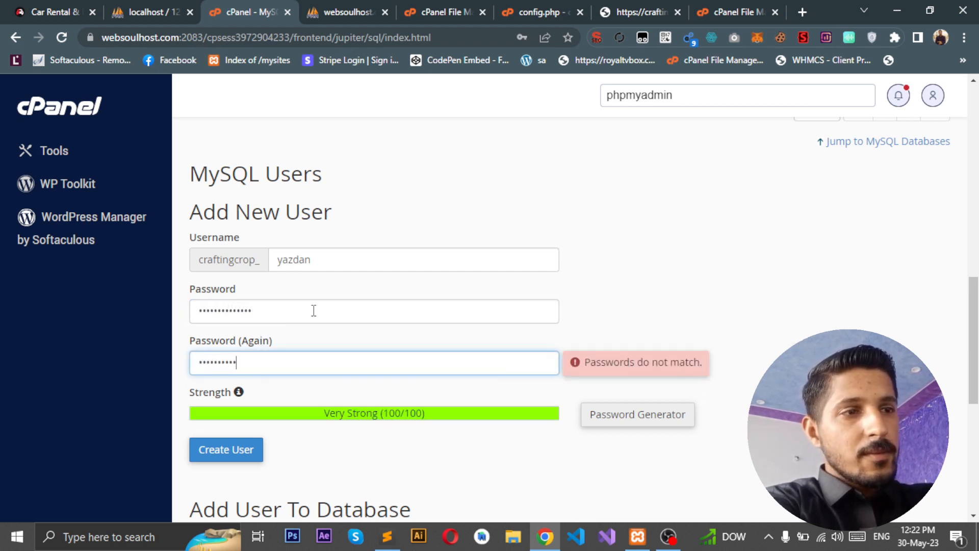
text(****)
key(Tab)
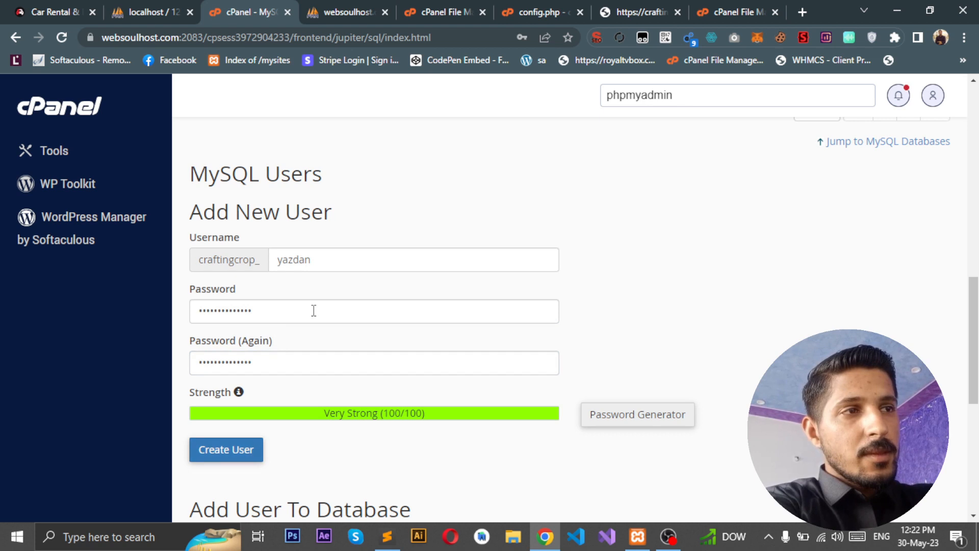
click(226, 455)
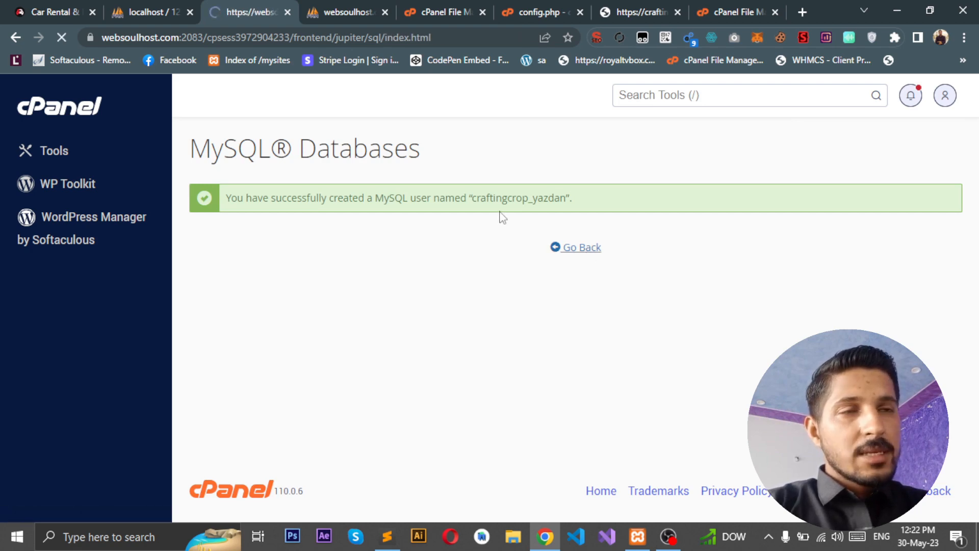
Step: Confirm the new craftingcrop_ user appears in the Current Users list
scroll(570, 306, down, 20)
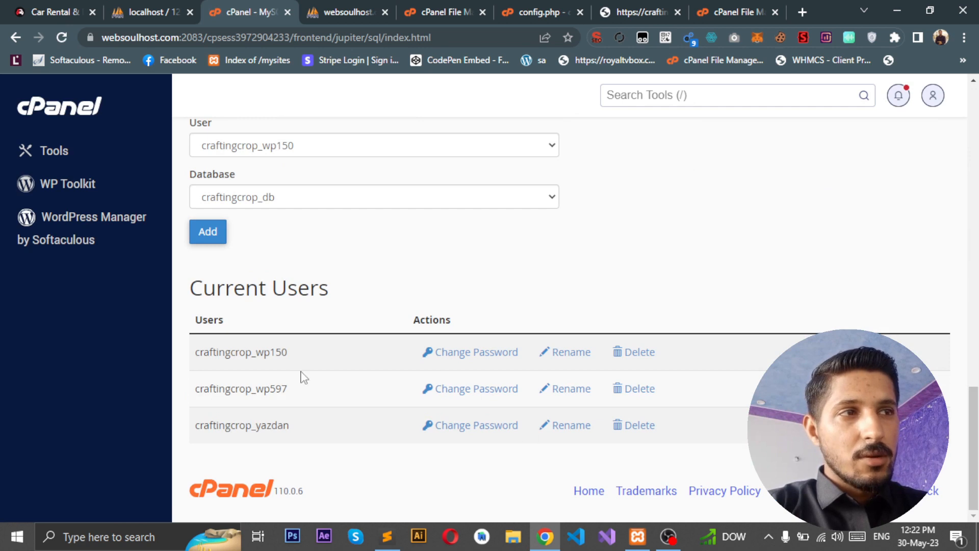
triple_click(319, 296)
click(269, 426)
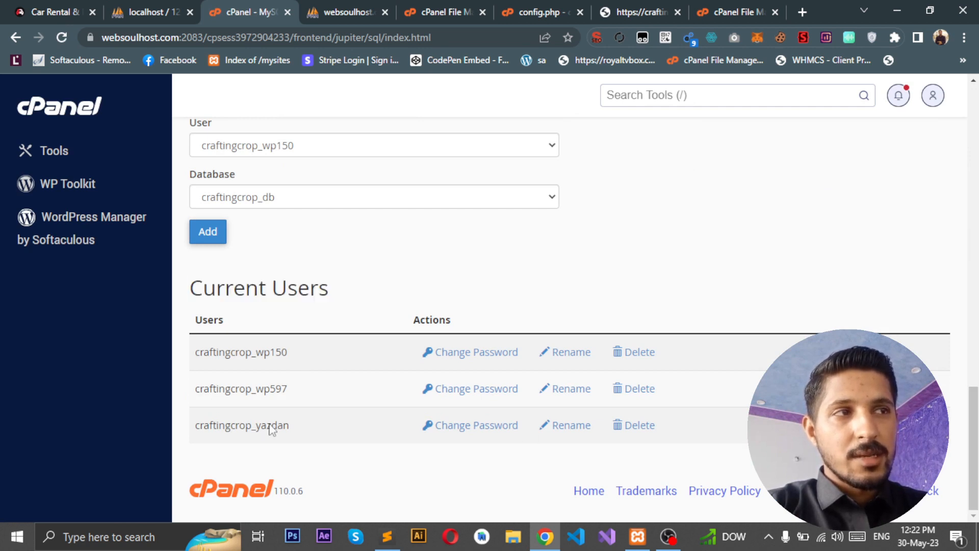
drag(194, 422, 298, 430)
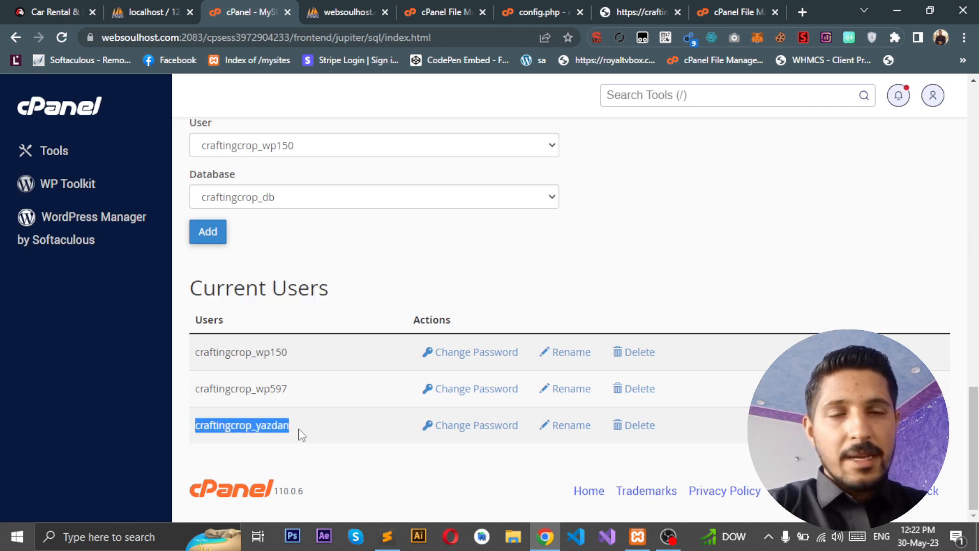
click(299, 429)
Step: Move back up past craftingcrop_db to the Add User To Database section
drag(976, 418, 975, 215)
drag(194, 311, 282, 314)
click(281, 314)
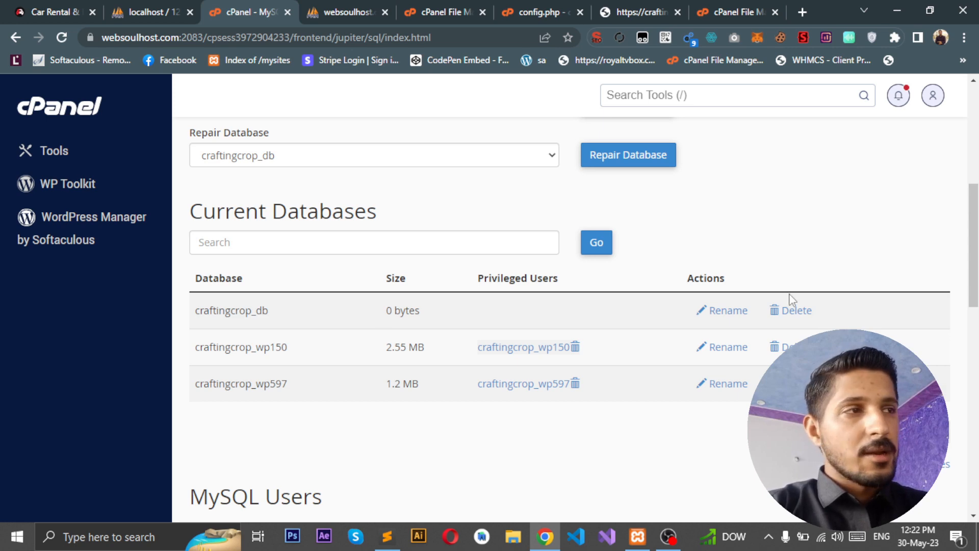
scroll(792, 304, down, 14)
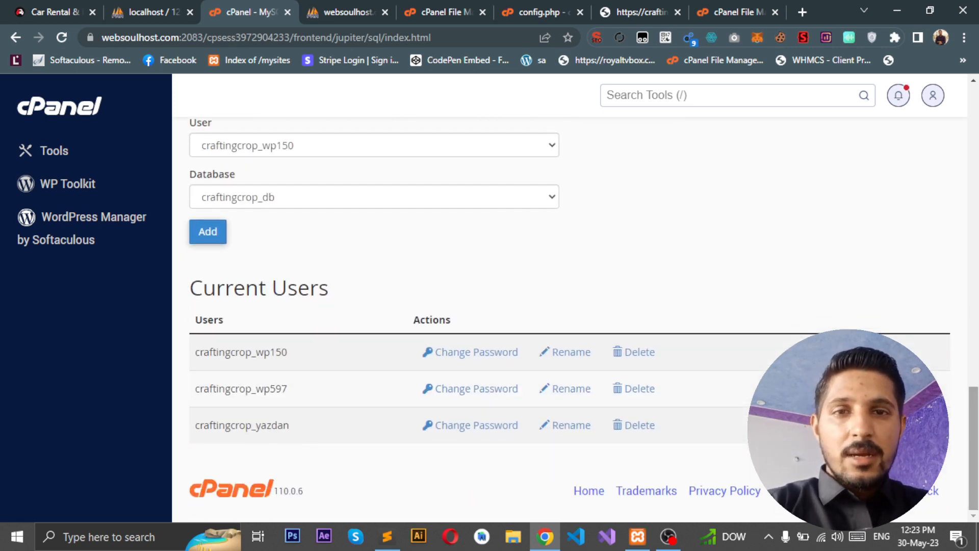
scroll(576, 255, up, 1)
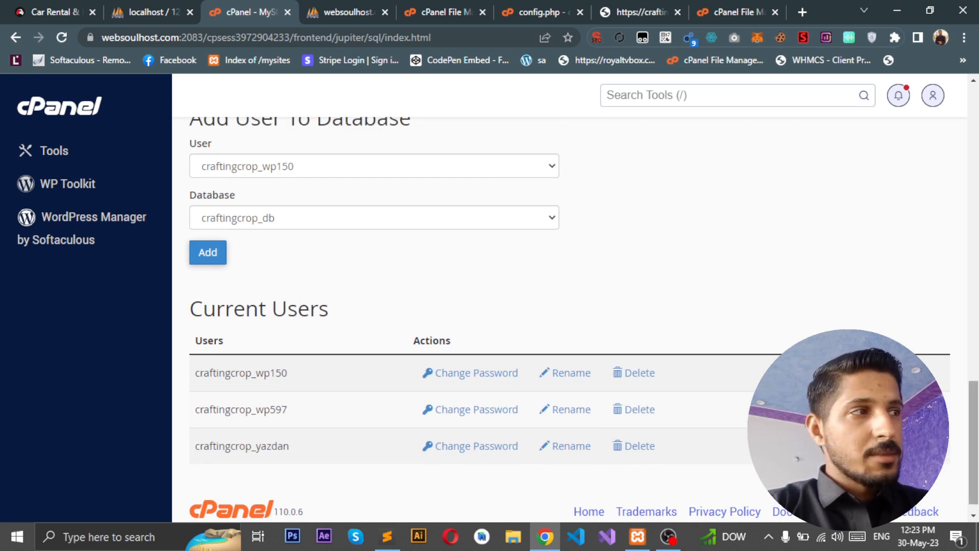
scroll(461, 253, up, 2)
drag(192, 209, 393, 211)
Step: Add the new MySQL user to the craftingcrop_db database
click(393, 211)
click(322, 261)
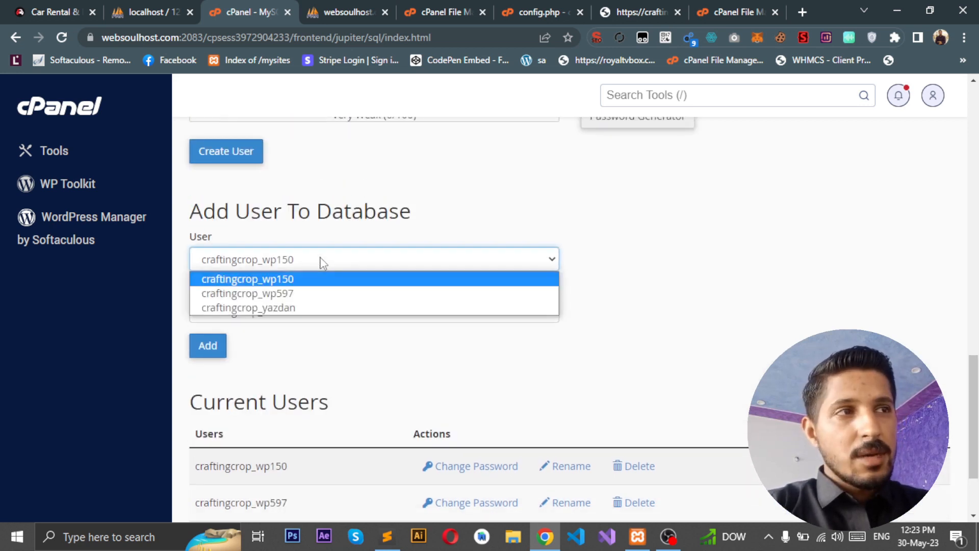
click(314, 306)
click(301, 316)
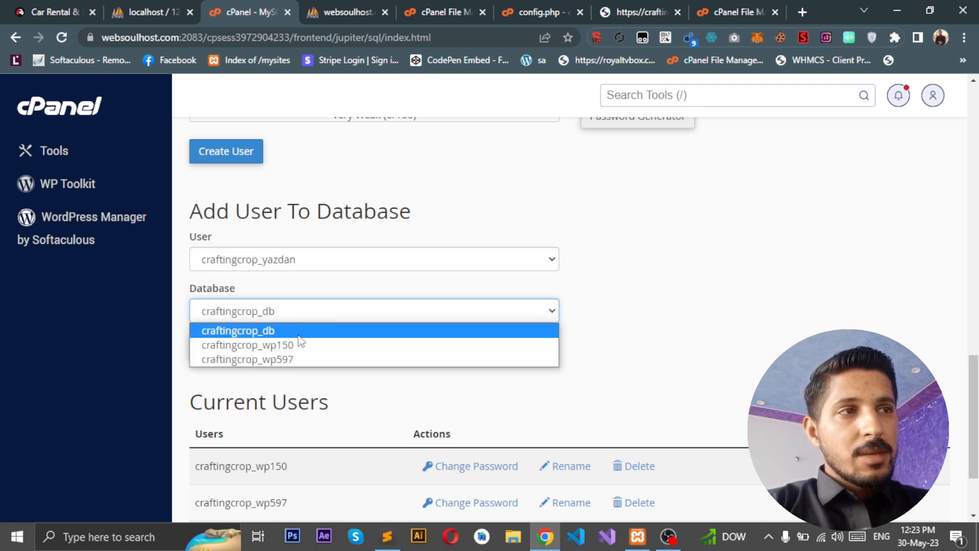
click(300, 331)
click(310, 345)
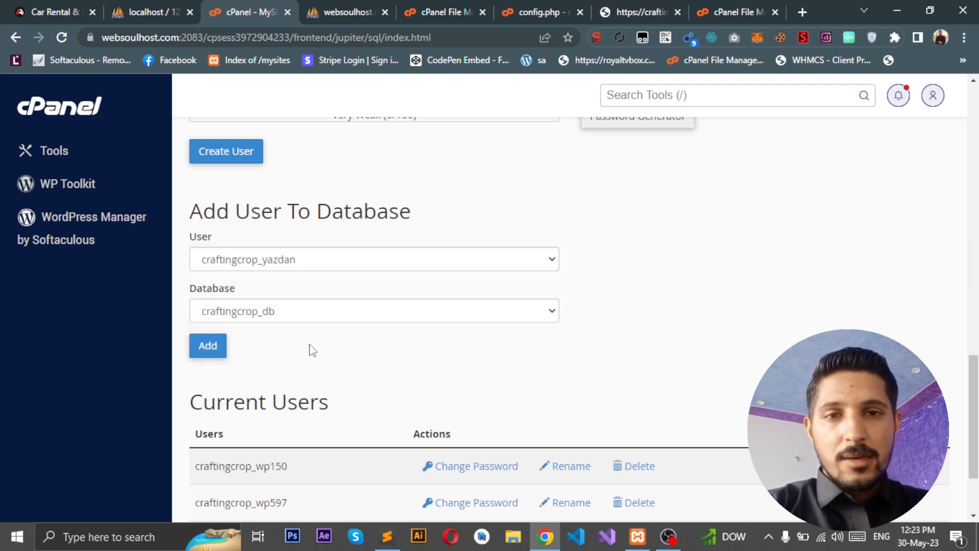
click(209, 347)
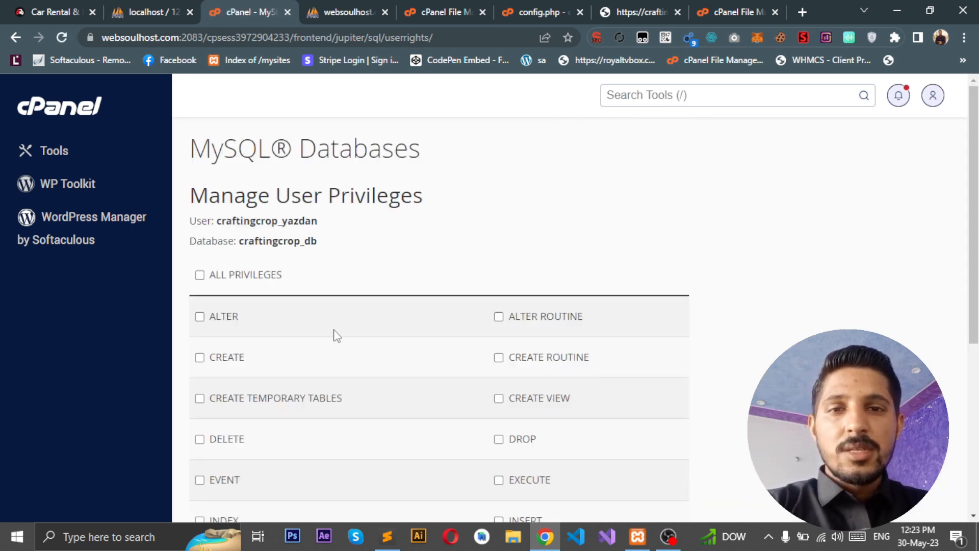
Step: Grant the user ALL PRIVILEGES on craftingcrop_db and save the changes
click(268, 277)
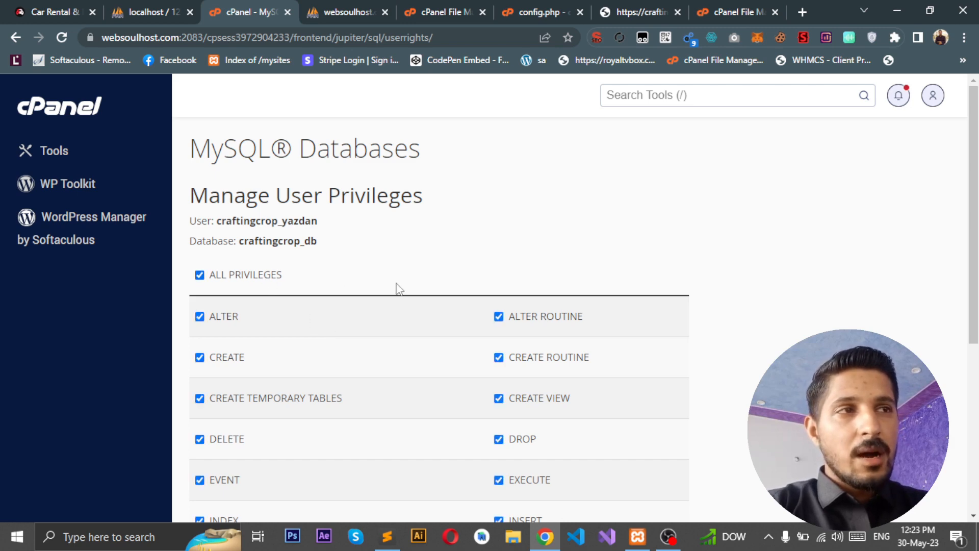
scroll(433, 287, down, 5)
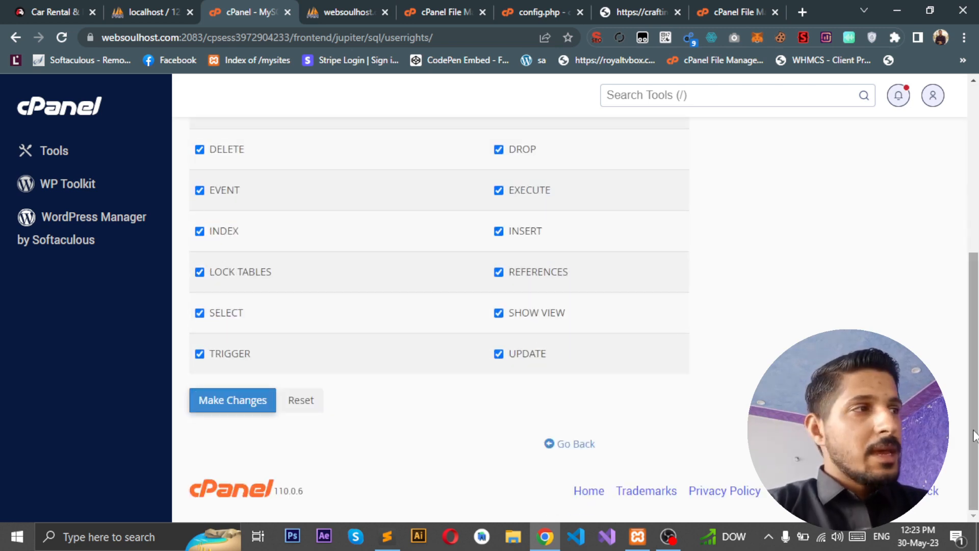
click(230, 411)
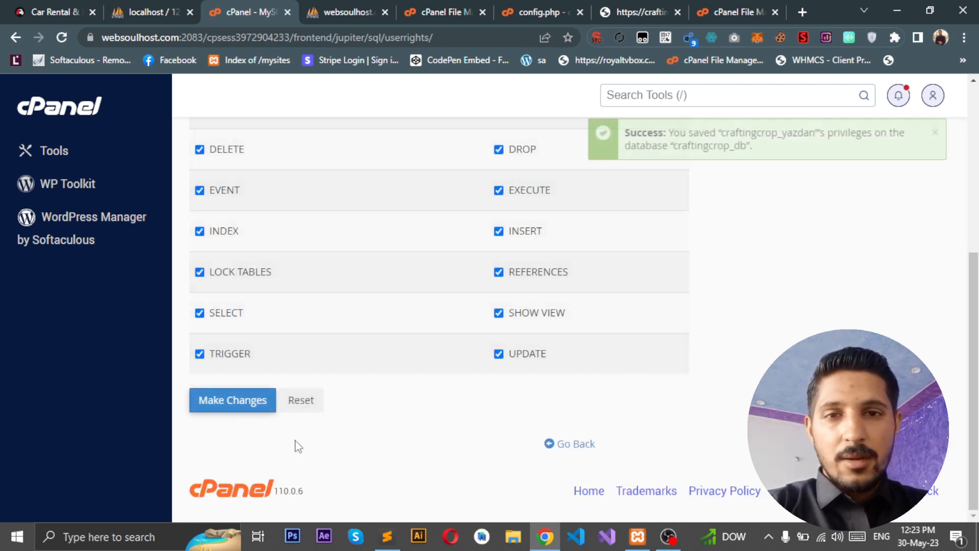
click(564, 451)
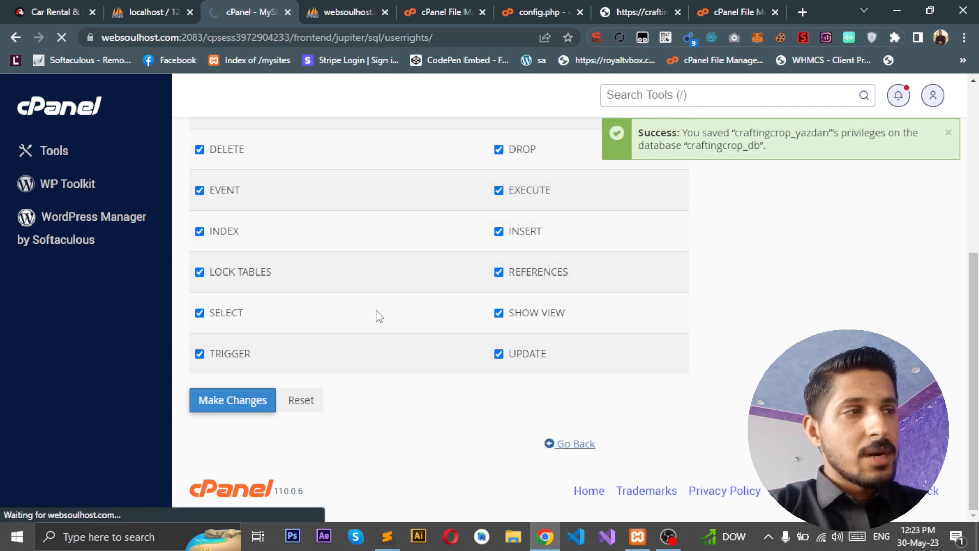
scroll(376, 315, down, 10)
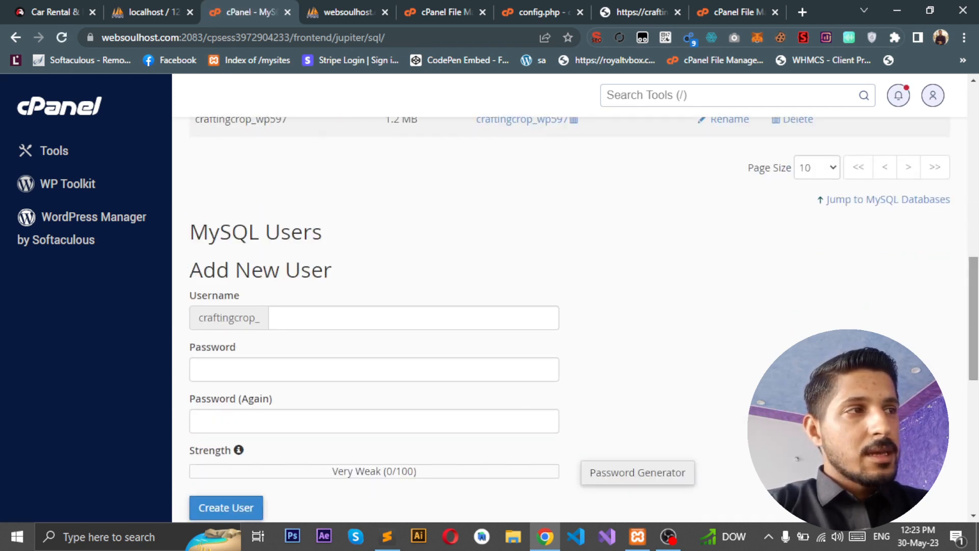
Step: Copy the privileged user name shown for craftingcrop_db under Current Databases
scroll(313, 323, up, 5)
double_click(246, 302)
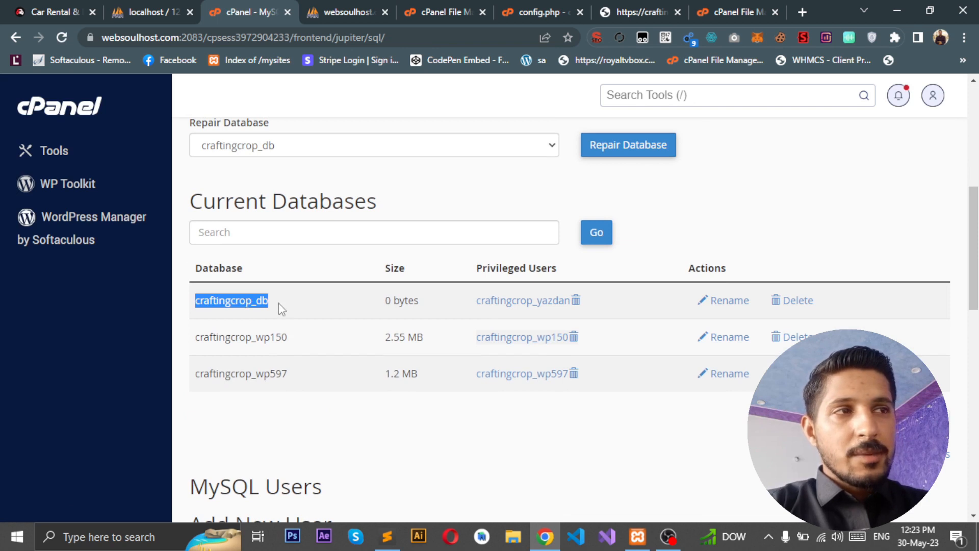
click(282, 309)
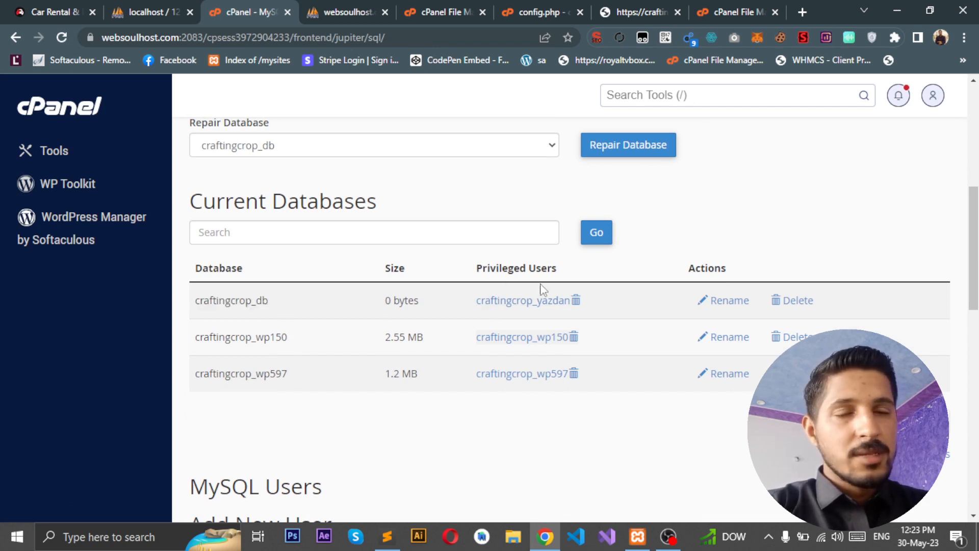
drag(461, 307, 563, 314)
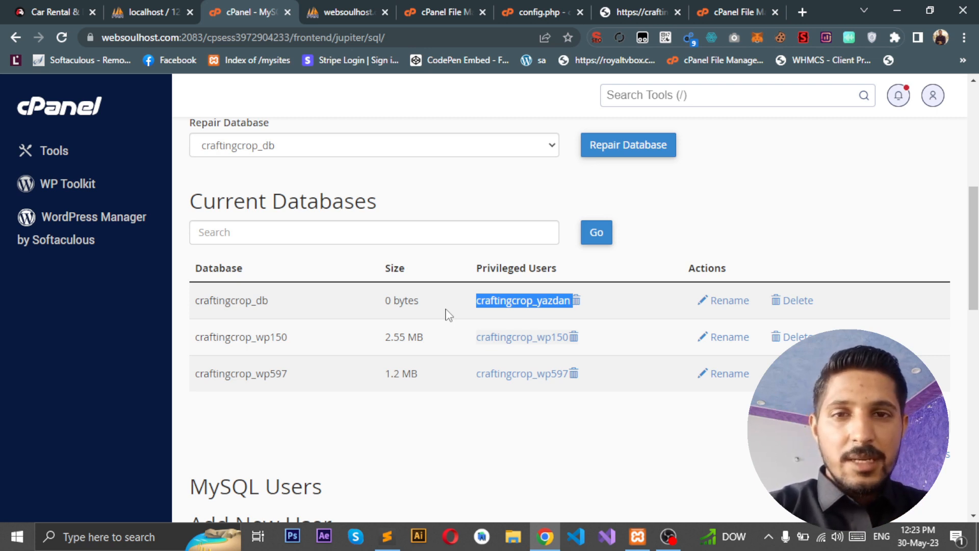
click(454, 313)
drag(476, 302, 570, 305)
right_click(570, 306)
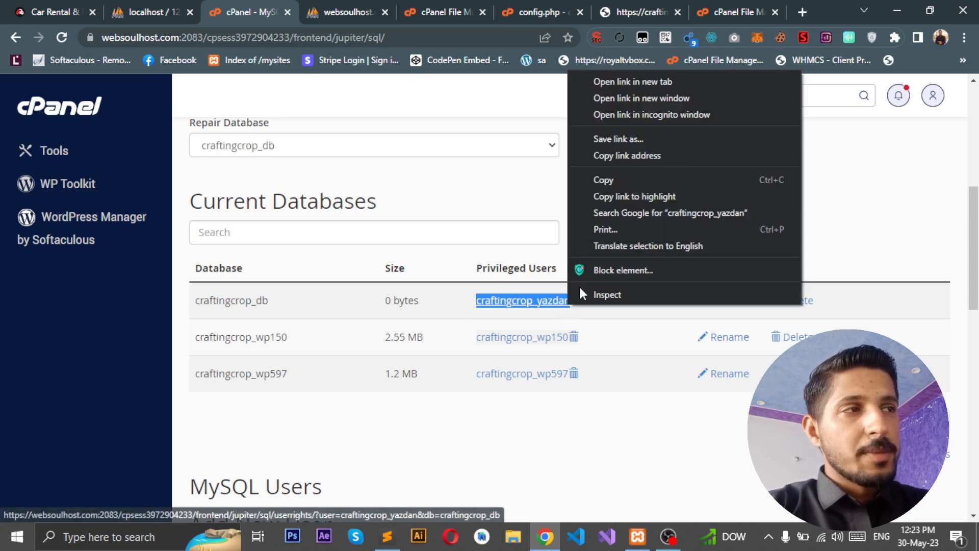
click(618, 181)
Step: Replace root with the copied MySQL user name as DB_USER in config.php
click(551, 10)
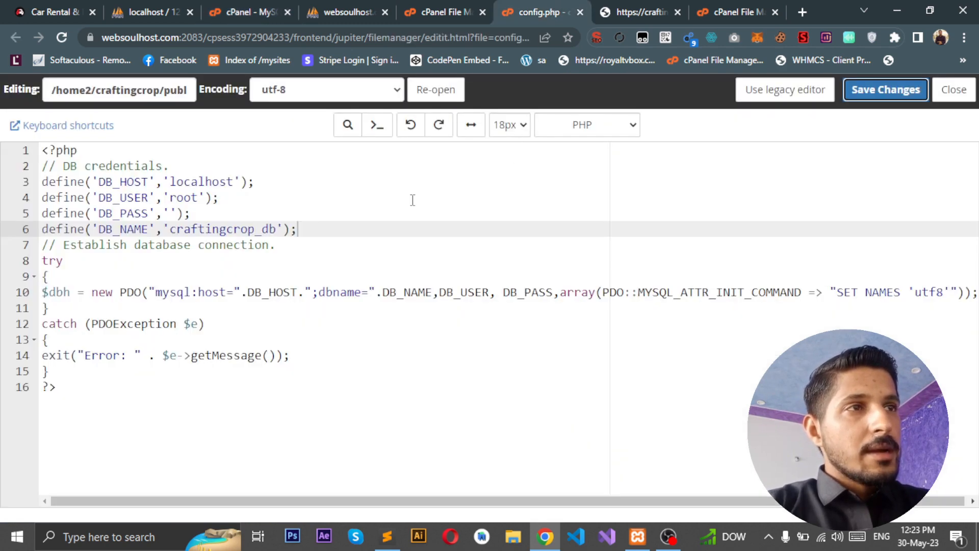
double_click(183, 198)
right_click(176, 200)
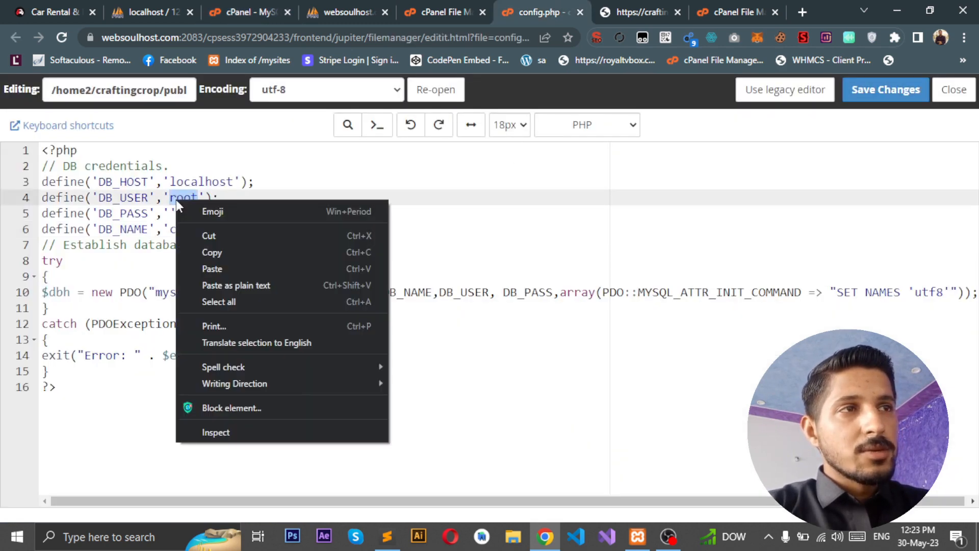
click(201, 268)
key(Up)
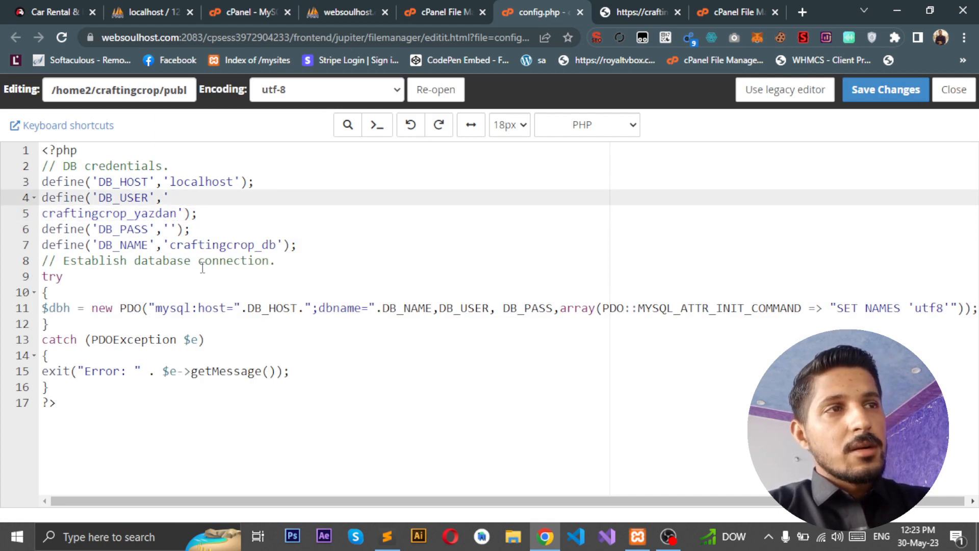
key(Right)
key(BackSpace)
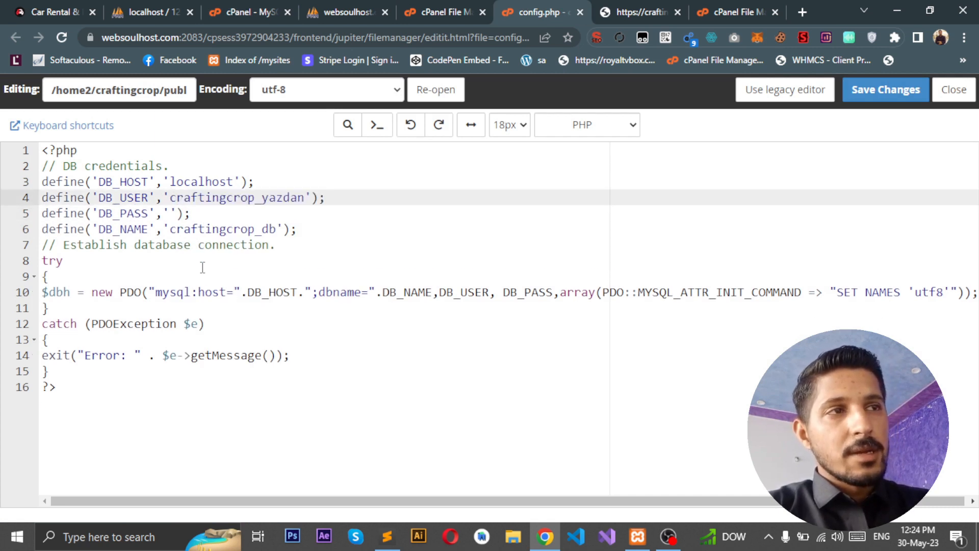
Step: Fill DB_PASS with the MySQL user's password and save config.php
click(171, 212)
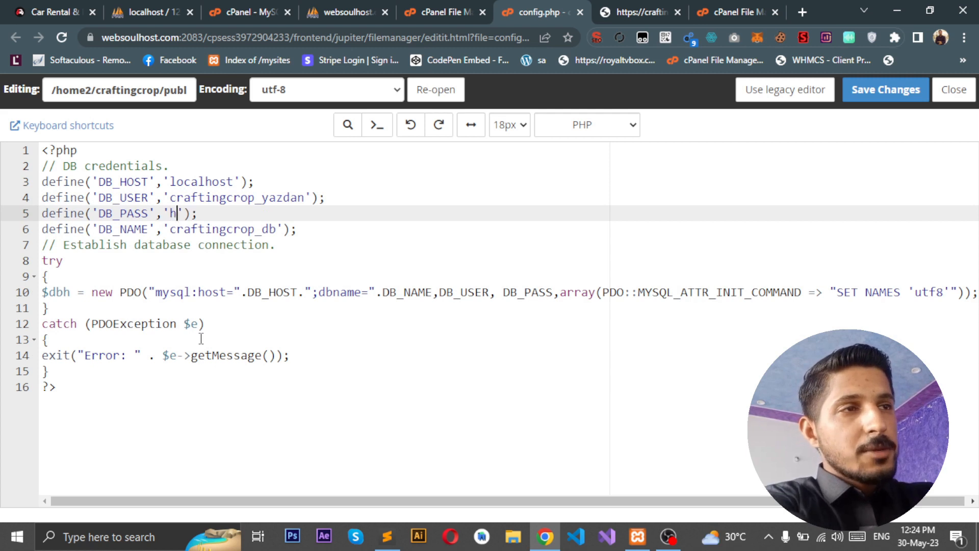
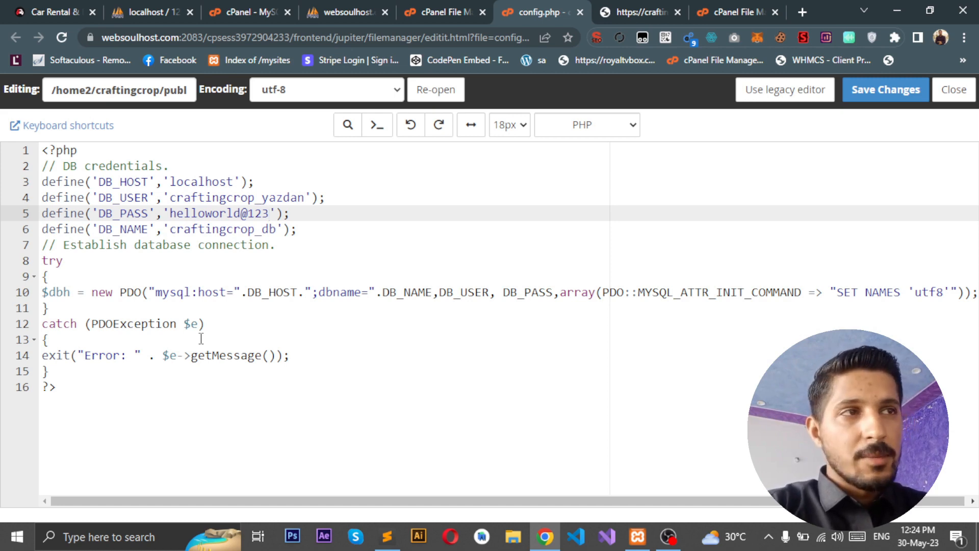
click(878, 92)
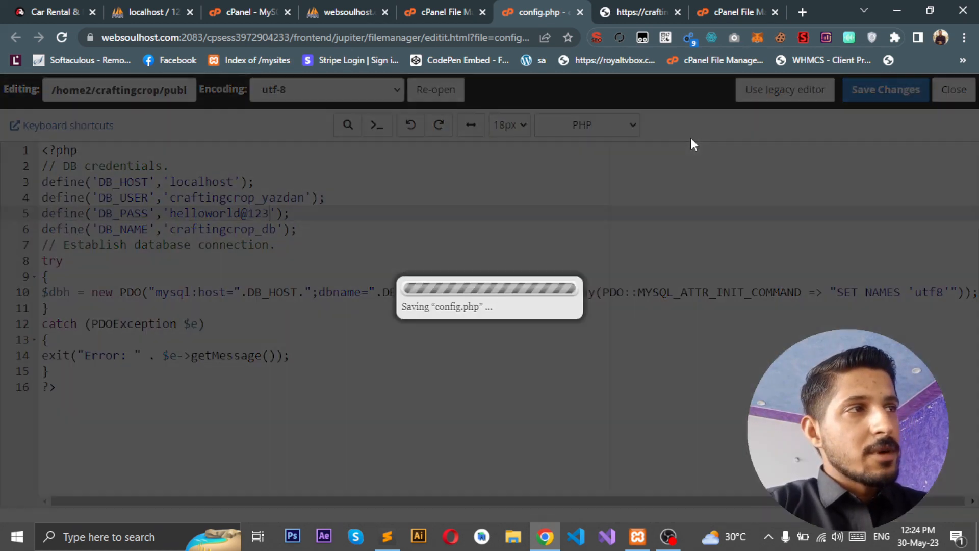
click(615, 11)
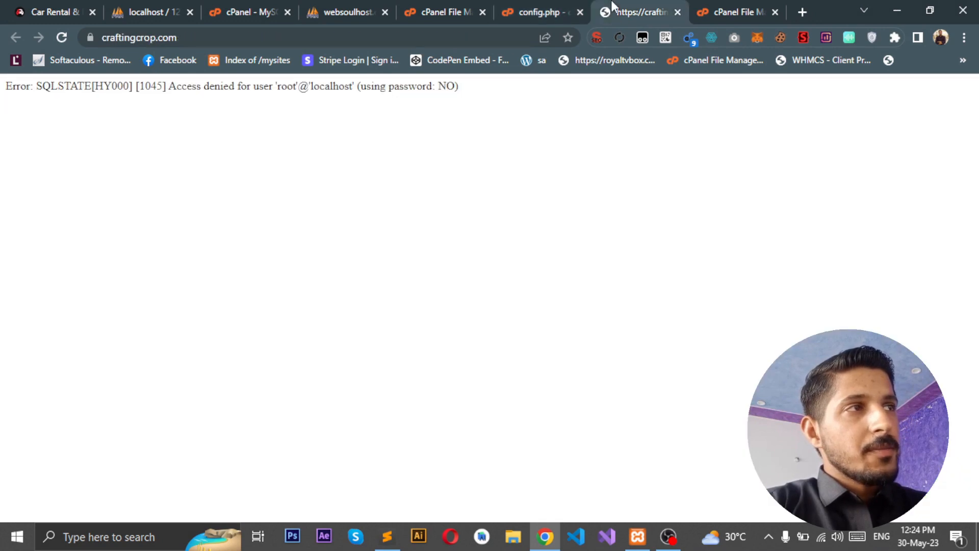
Step: Reload craftingcrop.com and recheck config.php until the Car Rental Portal header loads
click(62, 38)
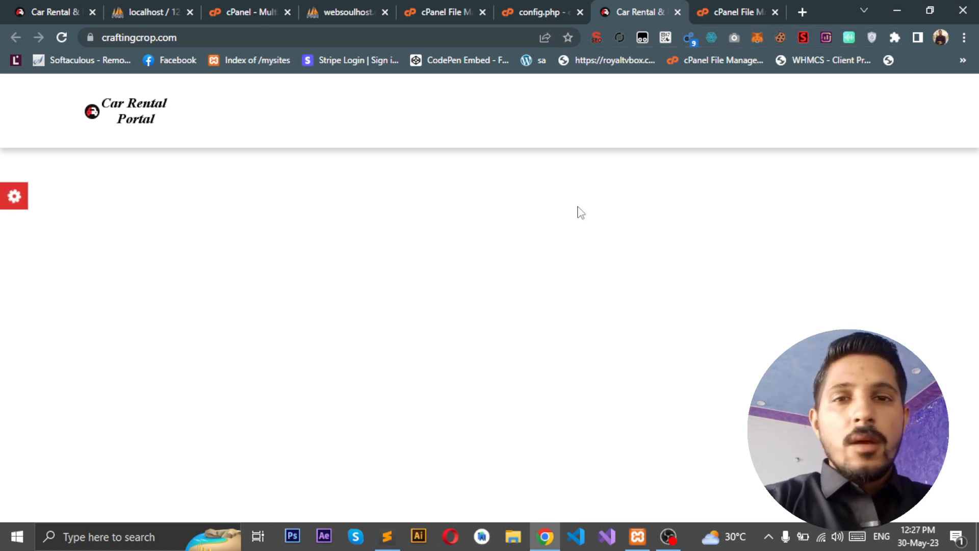
click(541, 9)
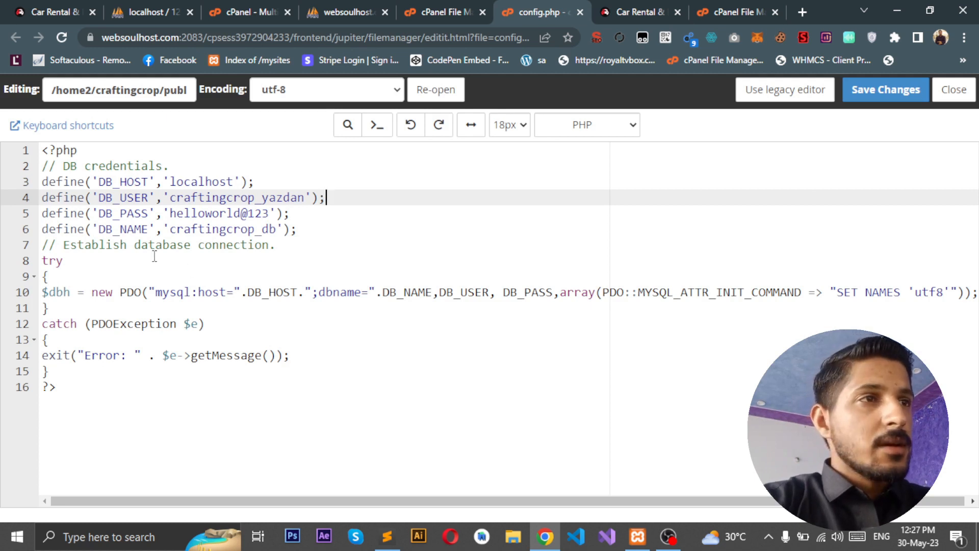
key(Down)
key(Down)
key(Down)
key(Down)
key(Down)
key(Down)
key(Down)
key(Down)
key(Down)
key(Down)
key(Down)
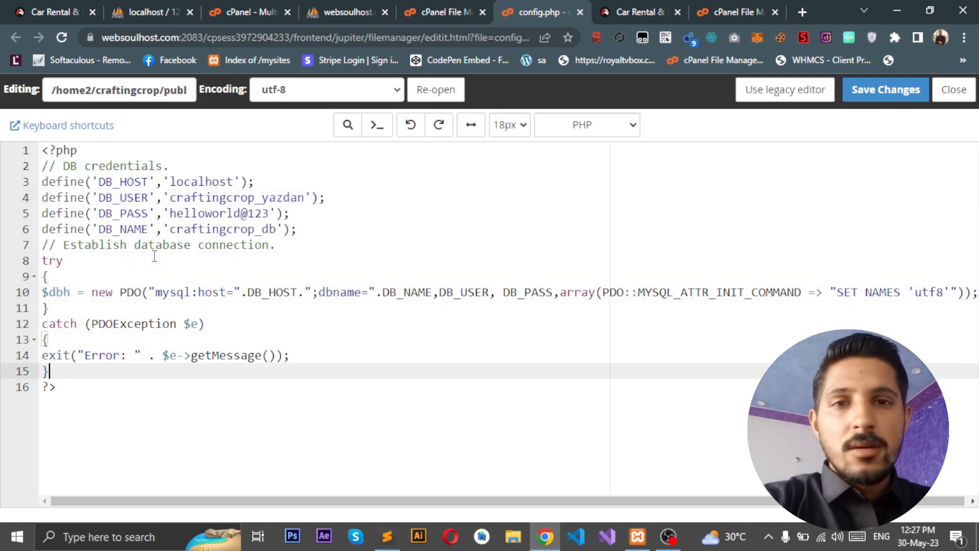
click(632, 11)
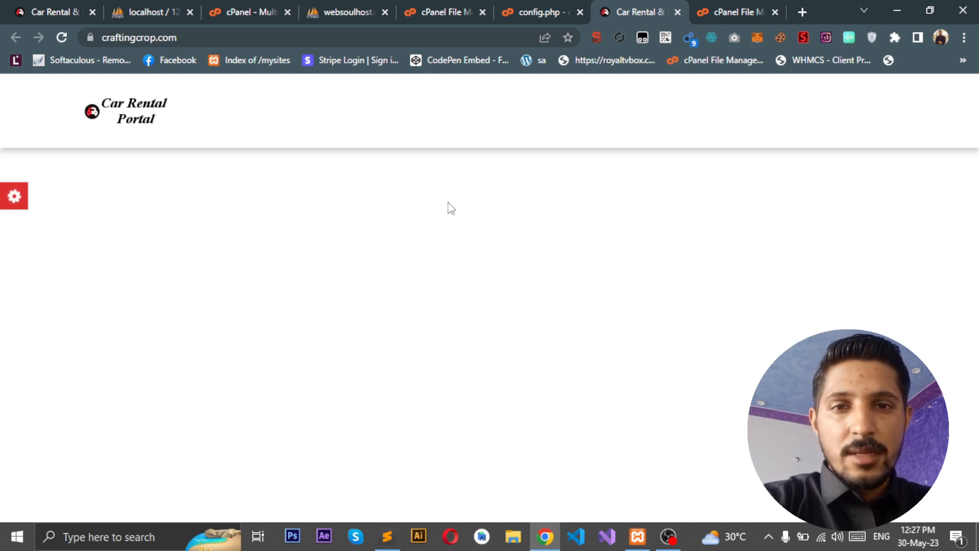
Step: Find MultiPHP Manager by searching 'php mult' in cPanel tools and open it
click(424, 11)
click(265, 12)
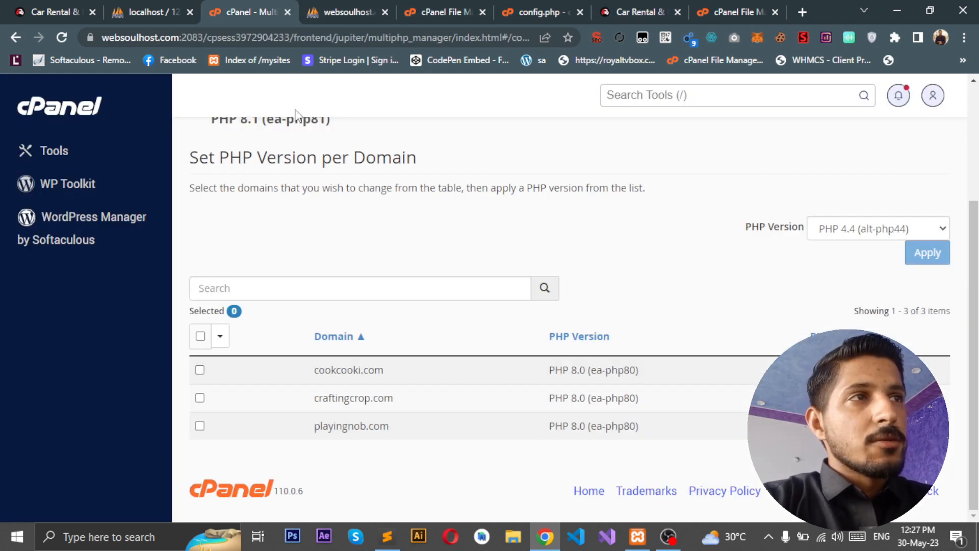
click(76, 119)
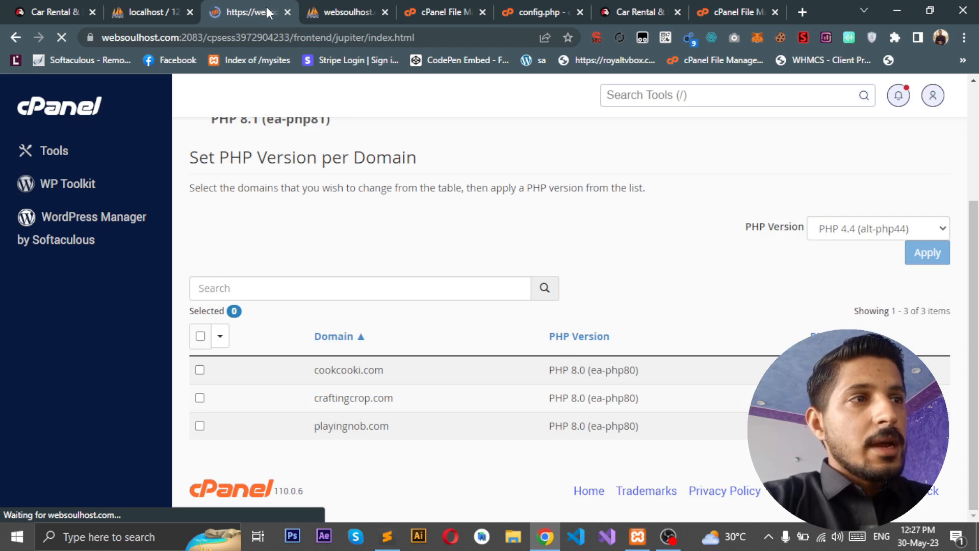
click(605, 95)
text(php )
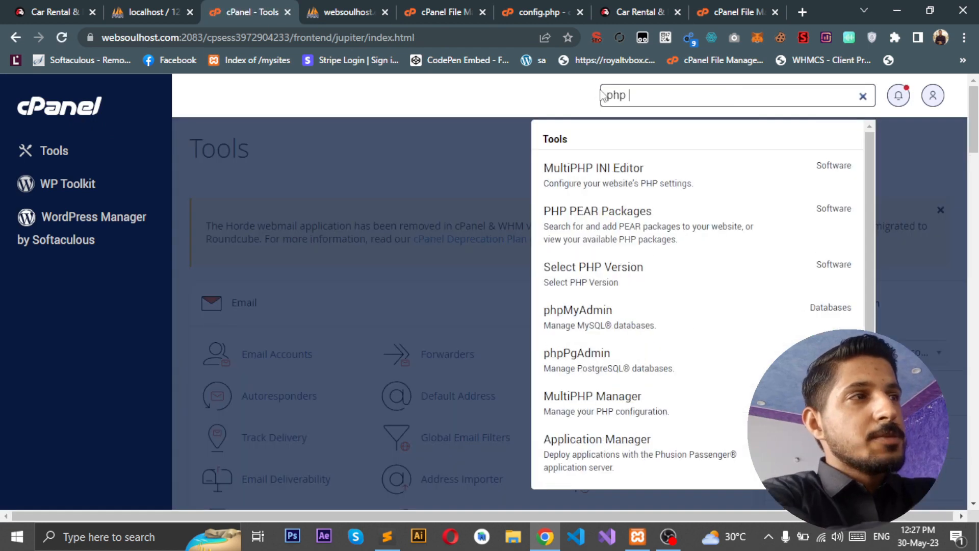
text(multi select)
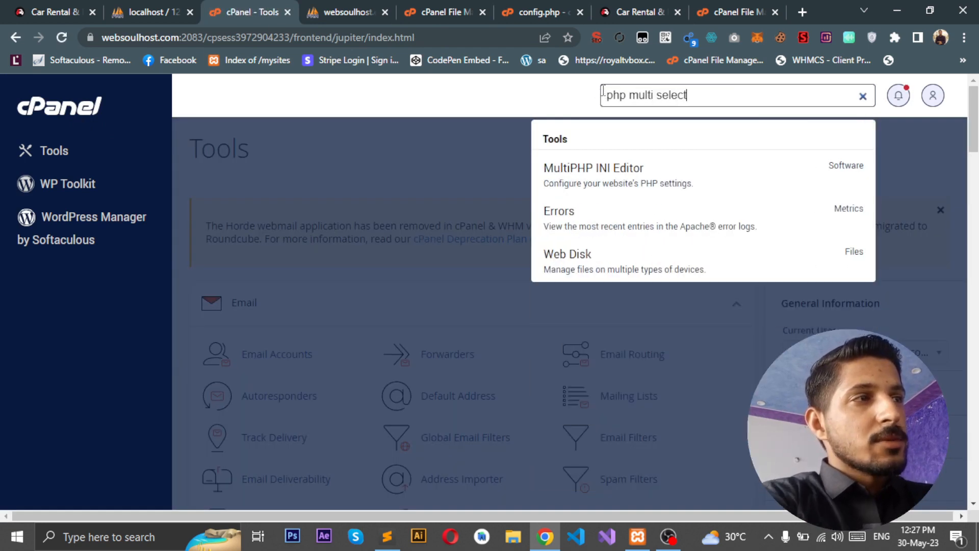
key(BackSpace)
key(BackSpace)
key(BackSpace)
key(BackSpace)
key(BackSpace)
key(BackSpace)
key(BackSpace)
key(BackSpace)
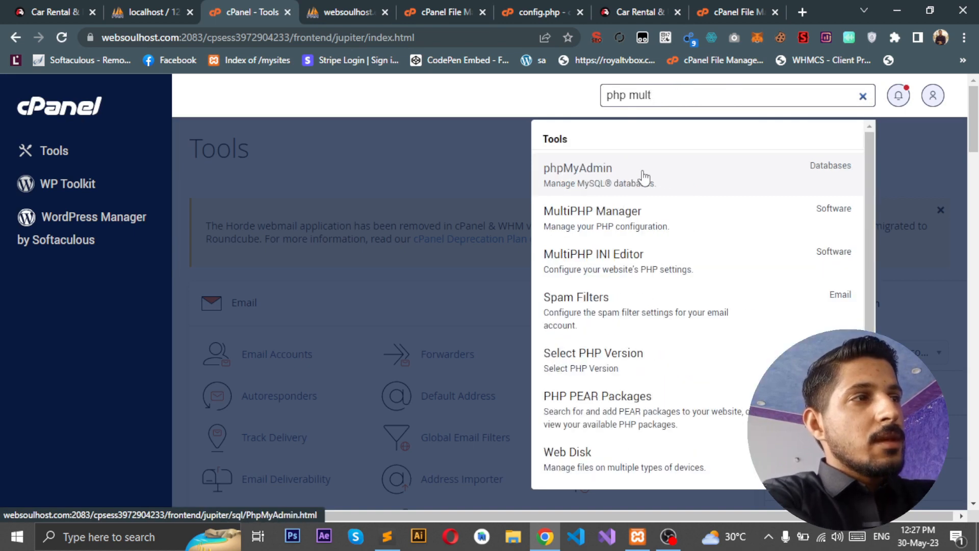
click(634, 225)
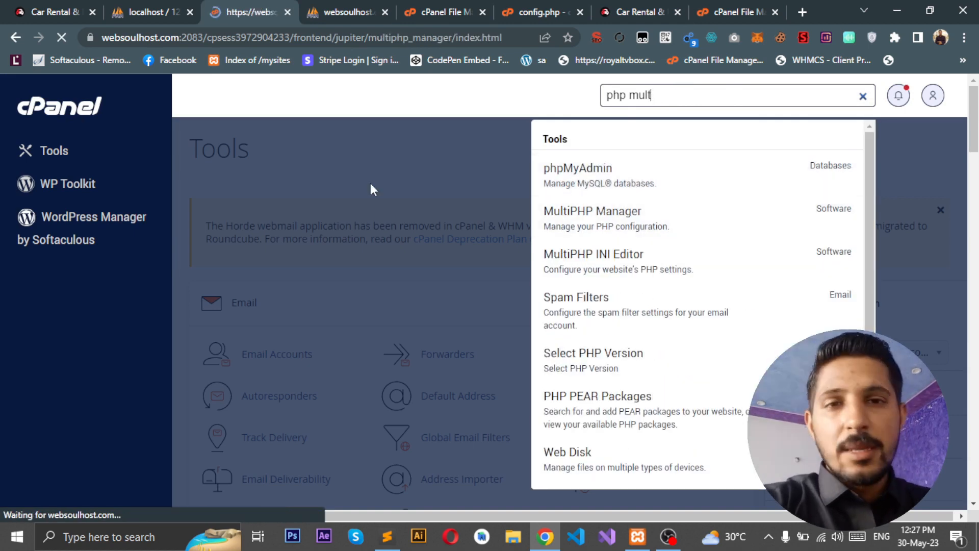
Step: Locate craftingcrop.com in the domain list, currently running PHP 8.0
scroll(485, 442, down, 3)
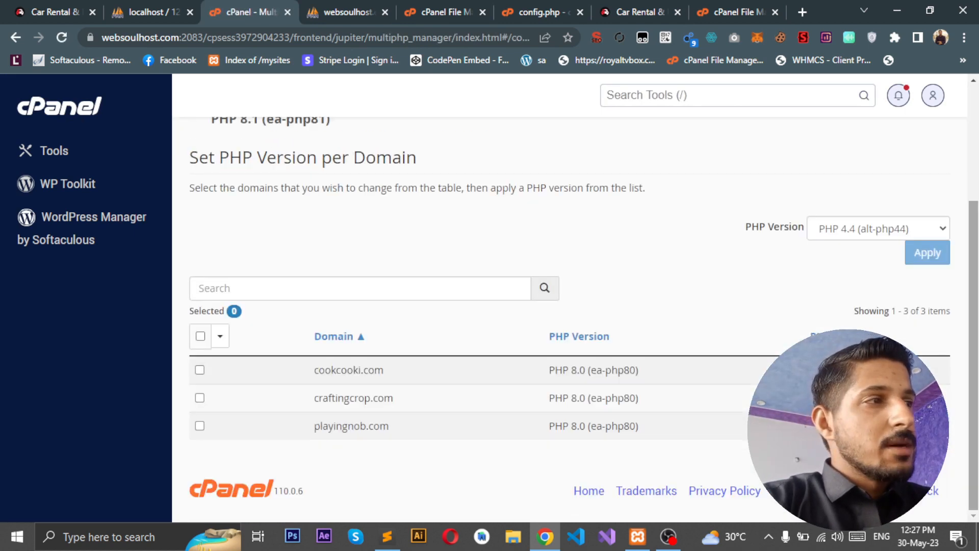
drag(317, 398, 391, 399)
click(392, 398)
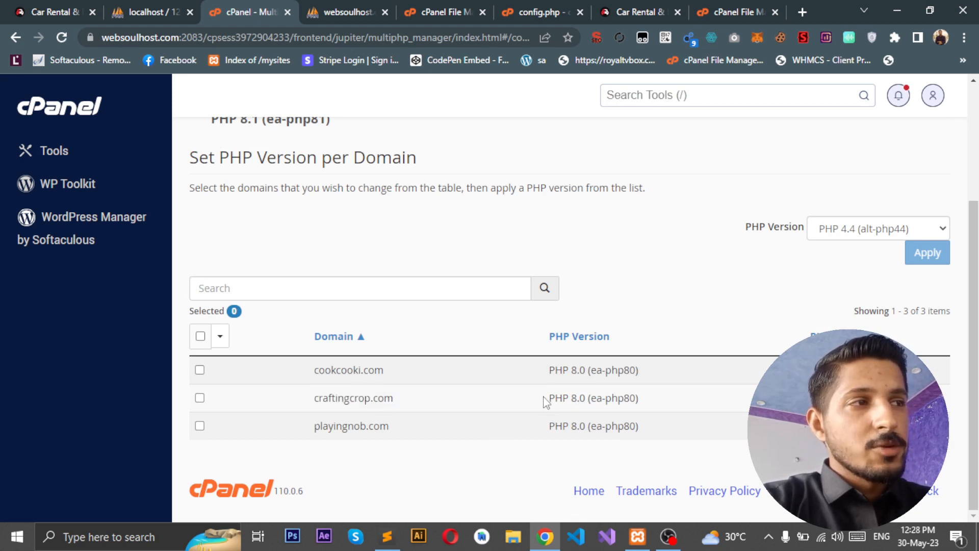
drag(547, 399, 640, 401)
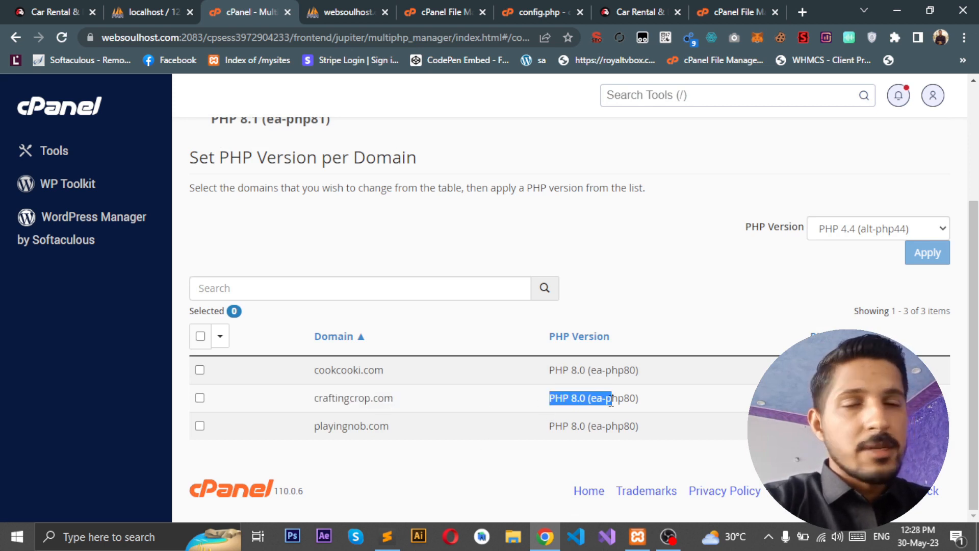
click(647, 411)
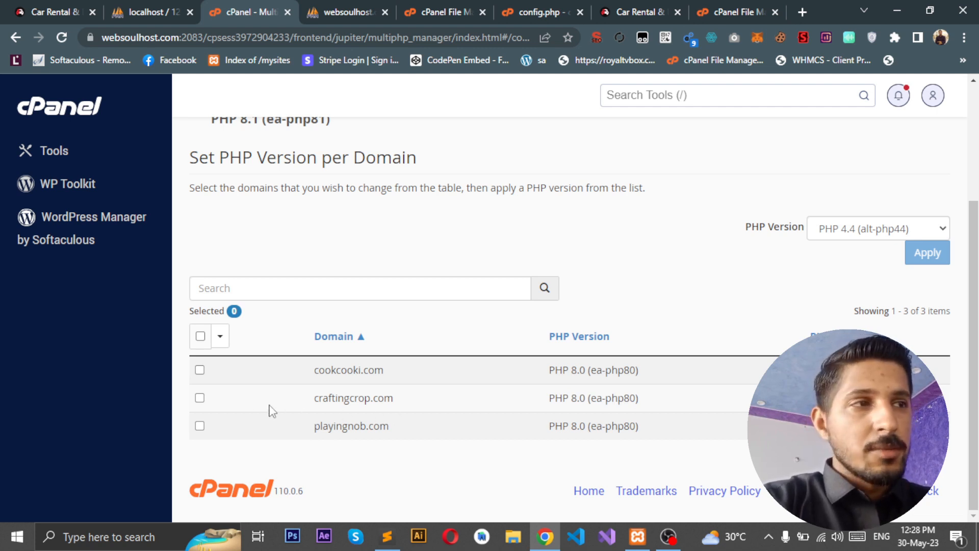
Step: Switch craftingcrop.com to PHP 7.4 (ea-php74) and apply the change
click(200, 397)
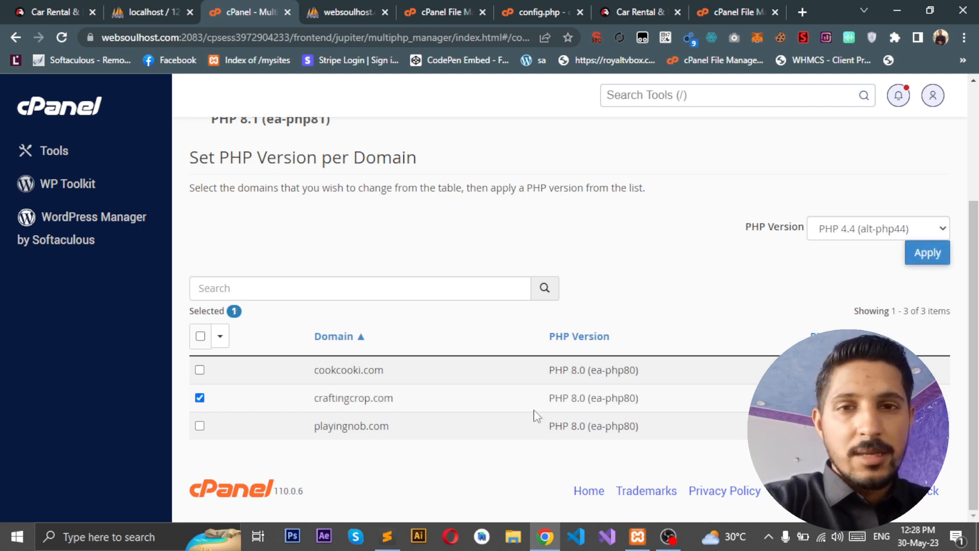
click(848, 235)
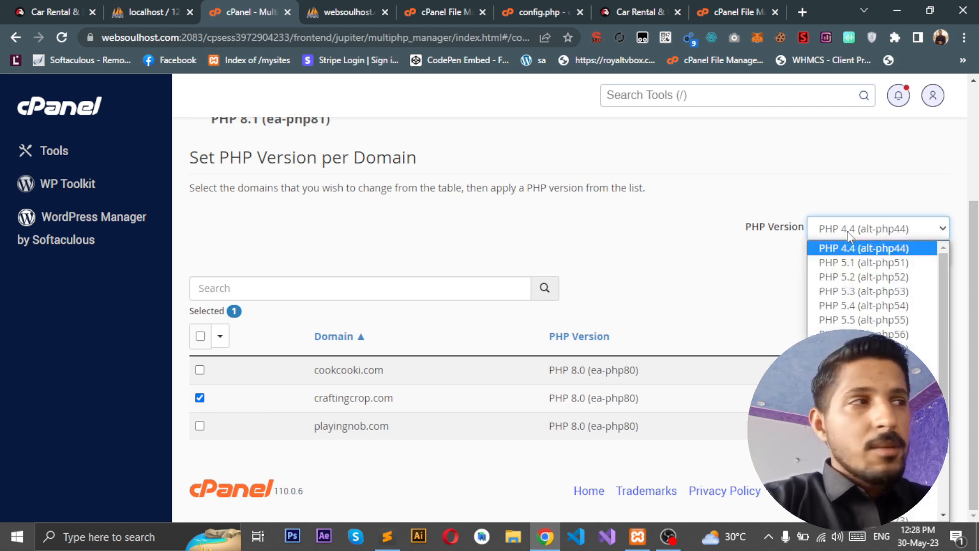
scroll(944, 279, down, 2)
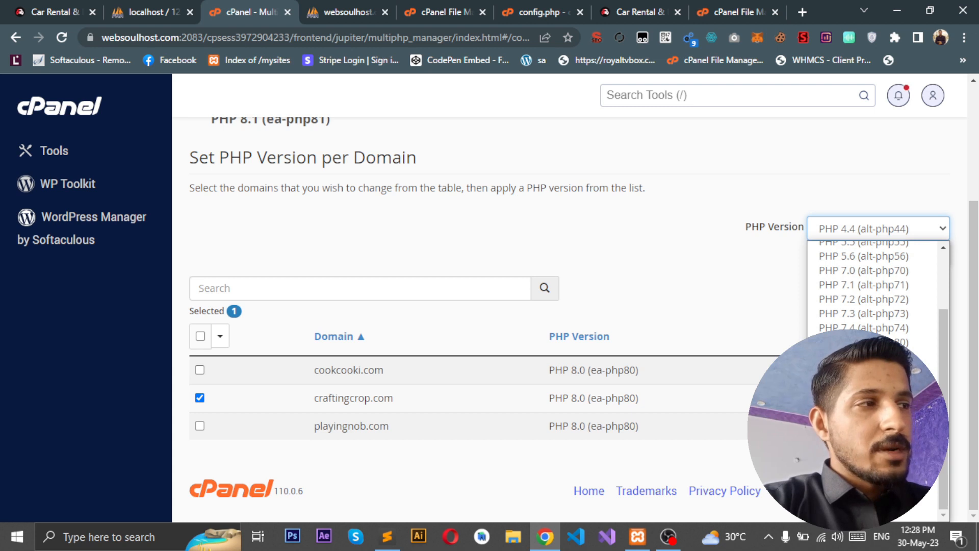
key(Escape)
click(905, 375)
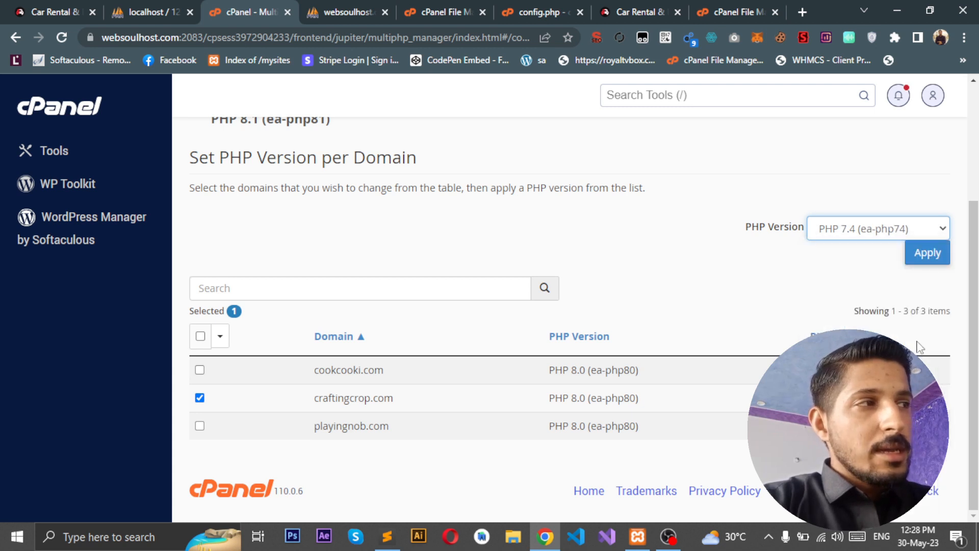
click(928, 255)
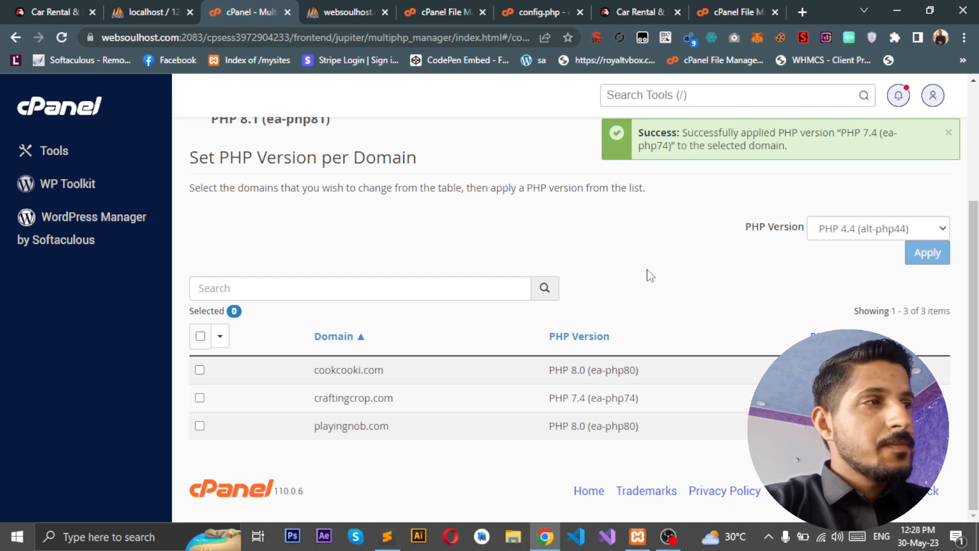
click(637, 12)
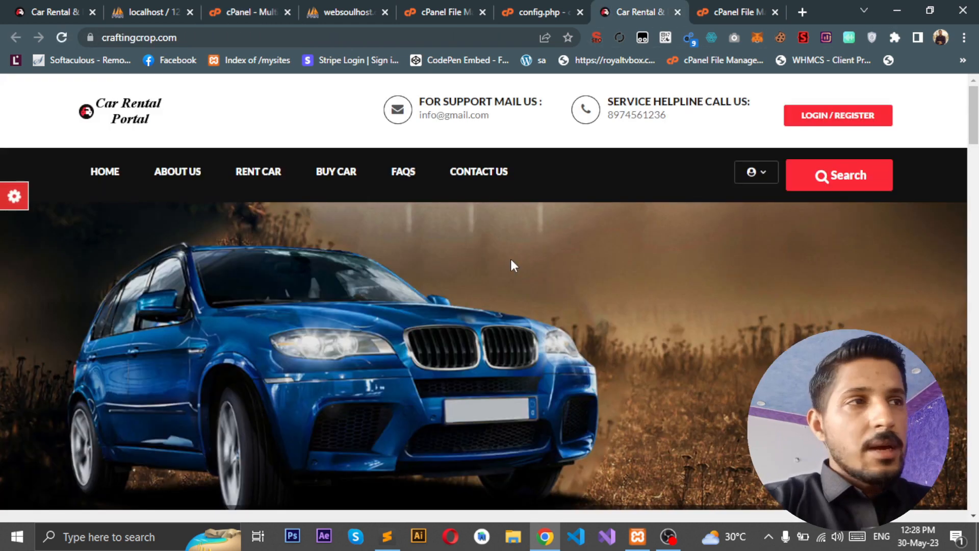
Step: Scroll through Cars for Rent and Cars for Sale, e.g. Maruti Suzuki Wagon R at $500/Hour
scroll(512, 264, down, 10)
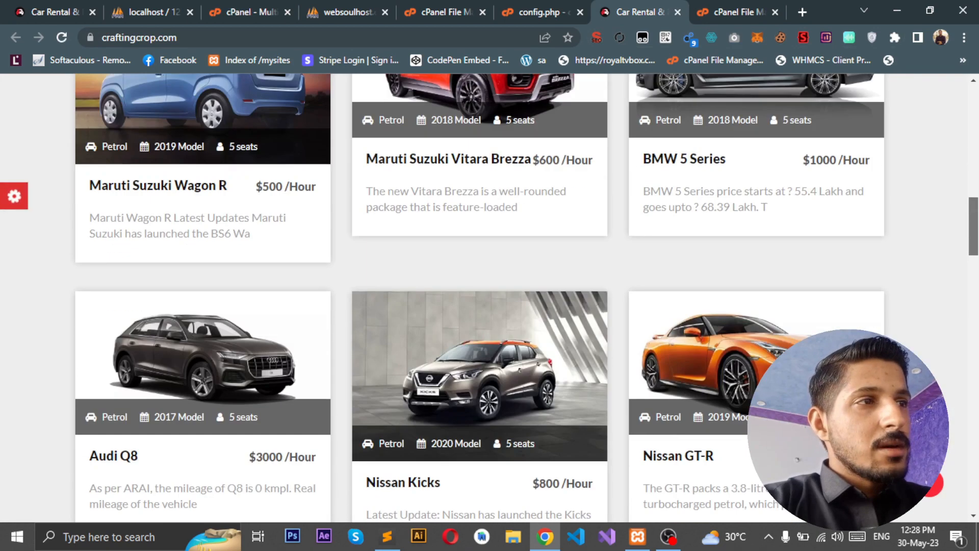
scroll(526, 298, down, 2)
scroll(527, 298, down, 13)
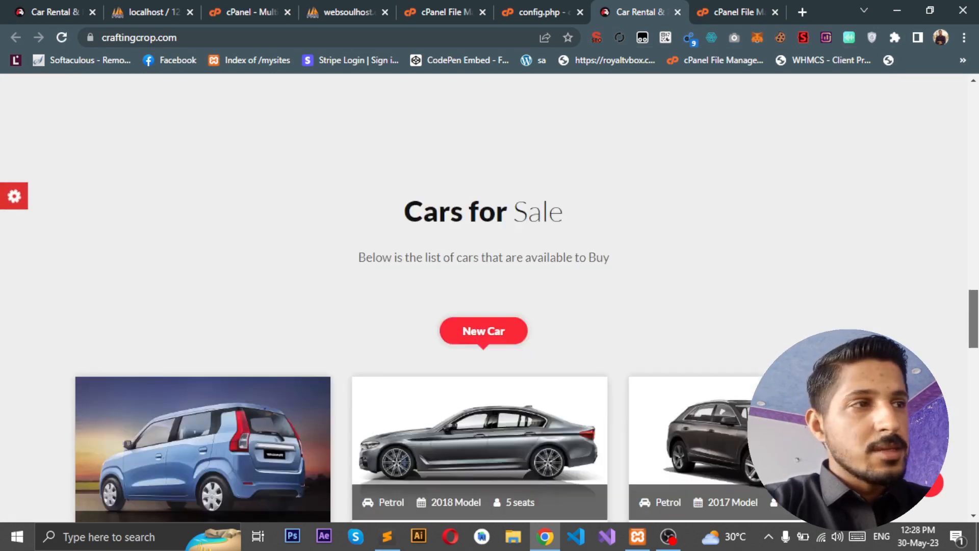
scroll(489, 299, down, 15)
scroll(949, 144, up, 20)
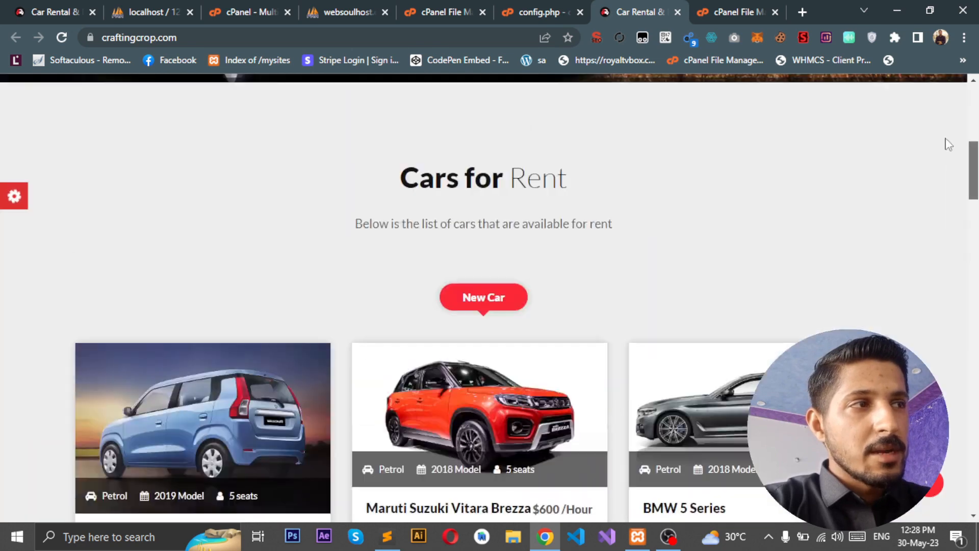
drag(946, 139, 942, 110)
scroll(945, 185, down, 7)
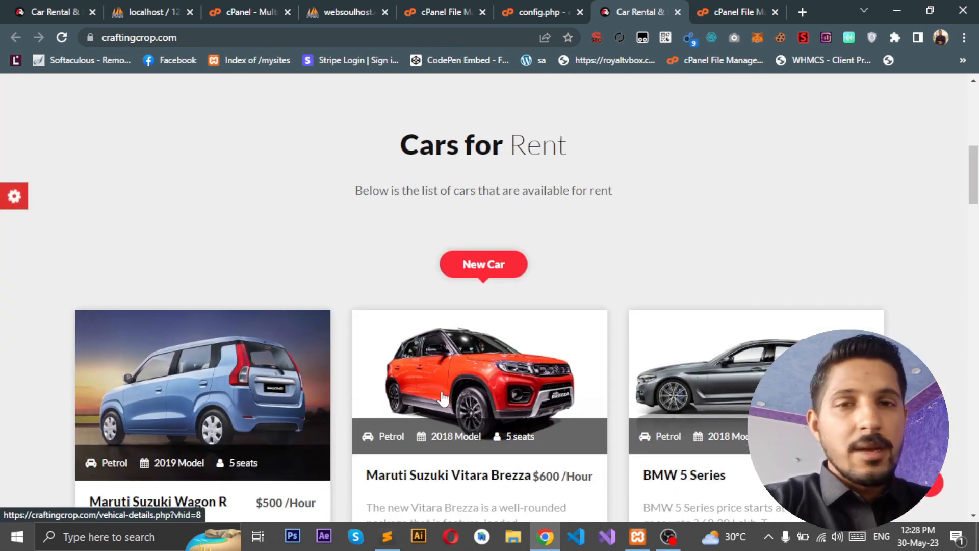